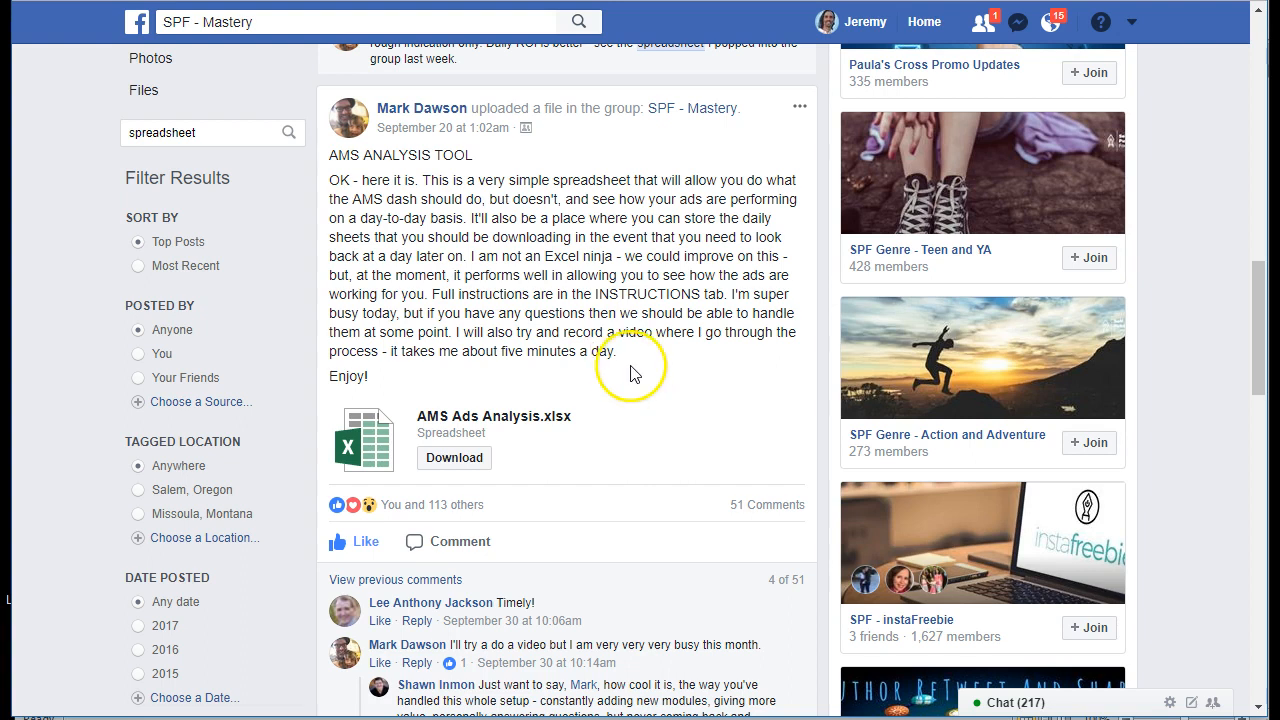
Review the AMS ANALYSIS TOOL post and its comments, including the attached AMS Ads Analysis.xlsx file
scroll(650, 390, down, 6)
scroll(563, 428, down, 3)
scroll(557, 500, up, 3)
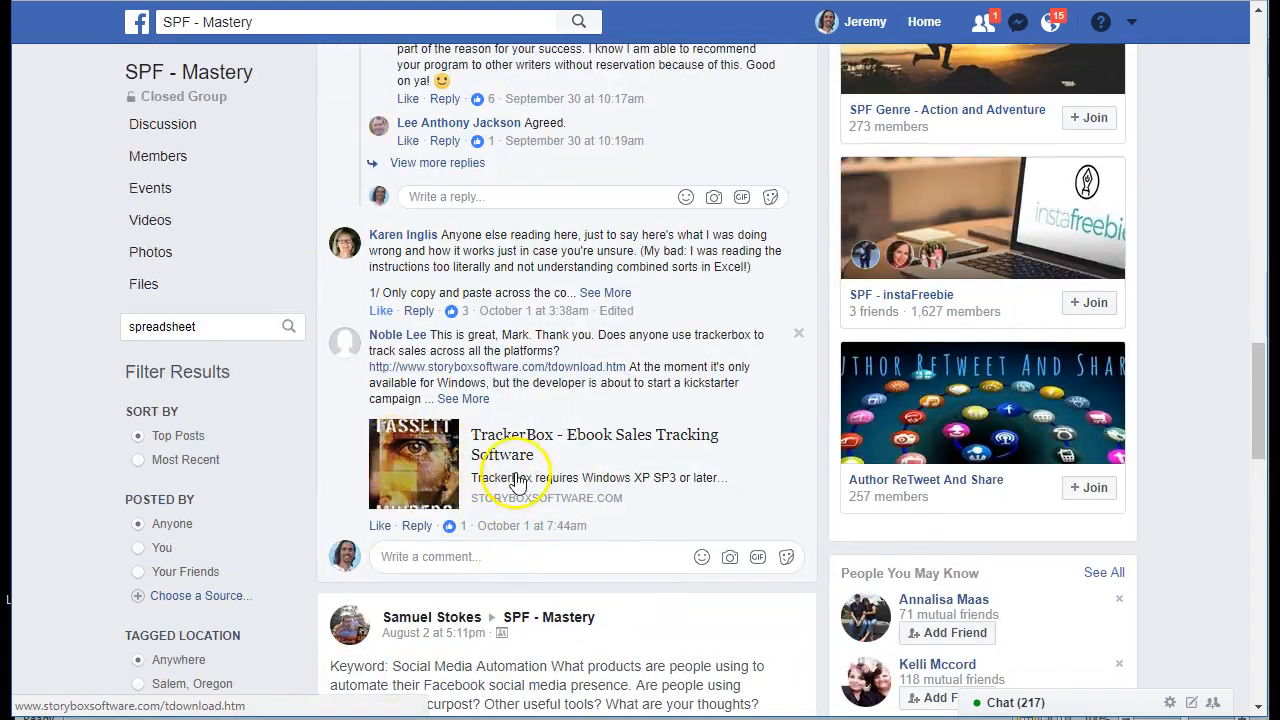
scroll(494, 472, up, 8)
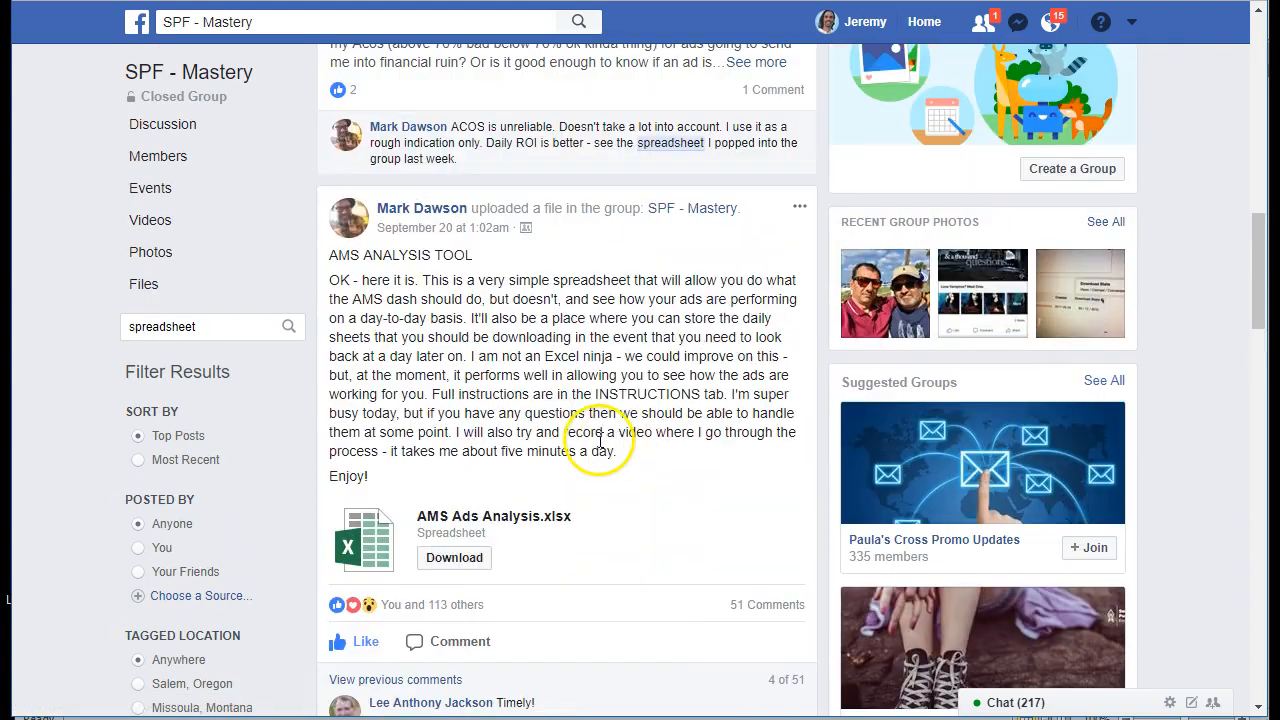
scroll(600, 440, down, 1)
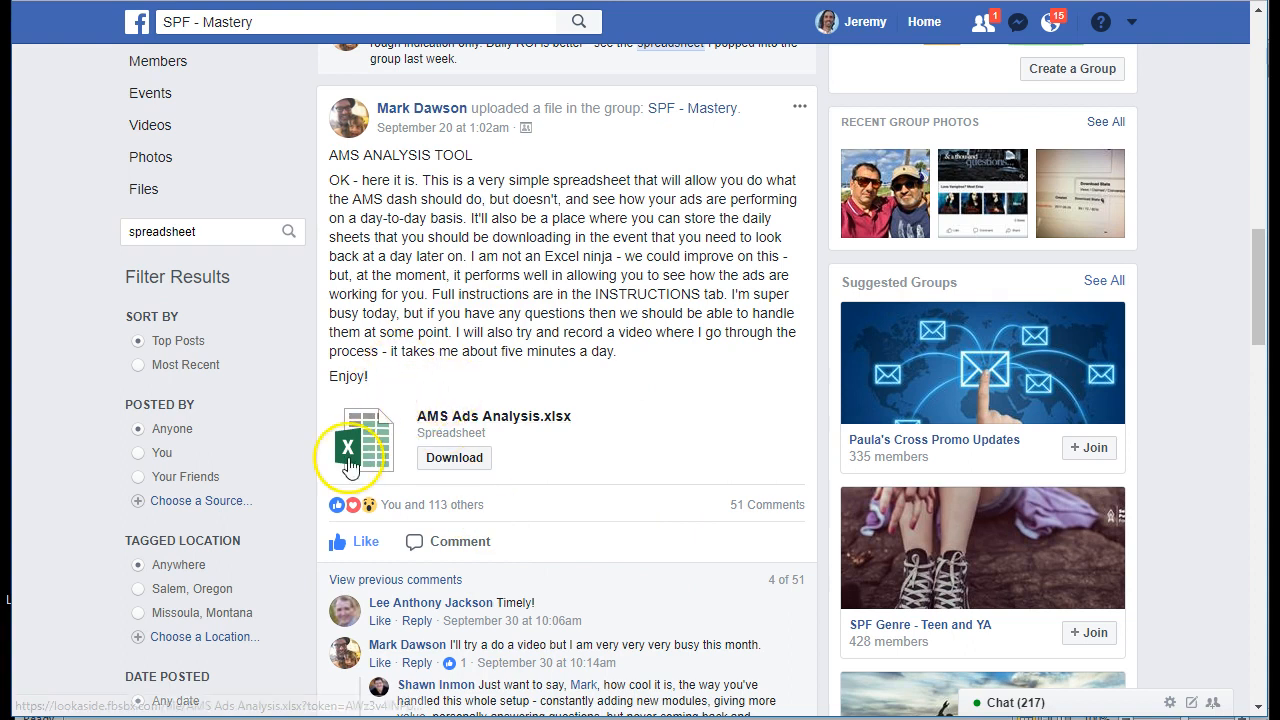
mouse_move(663, 716)
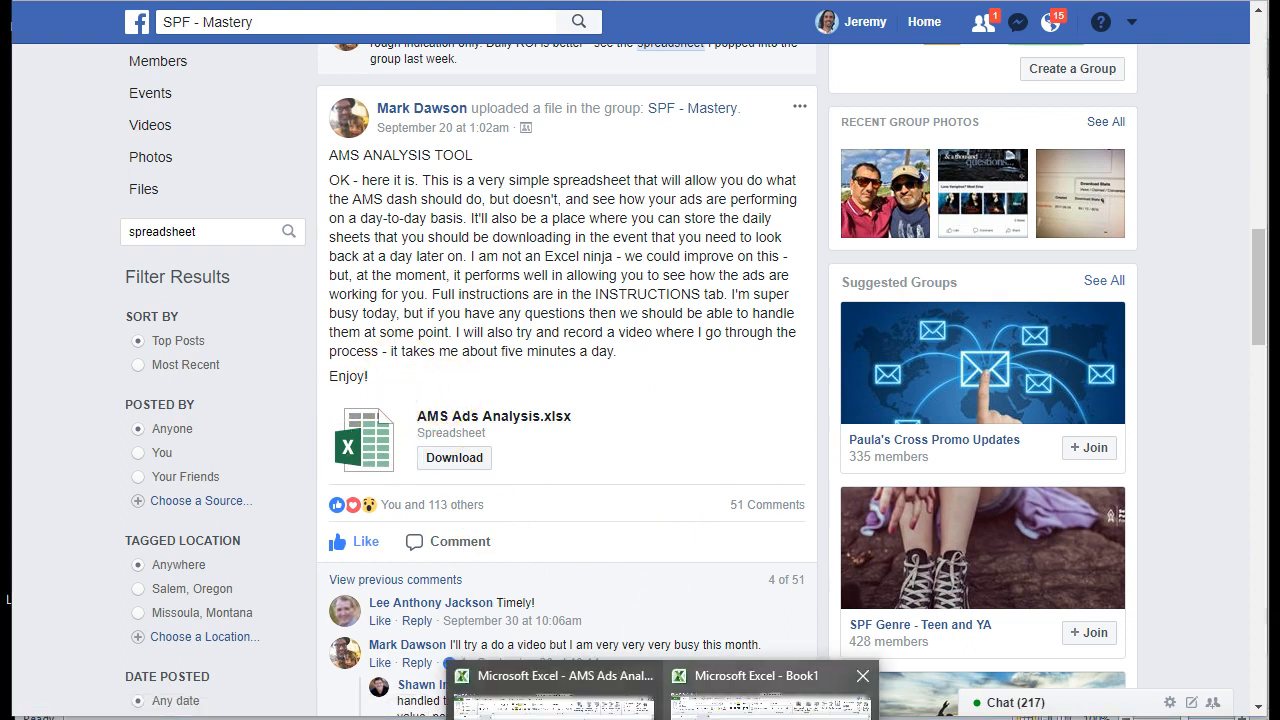
click(760, 700)
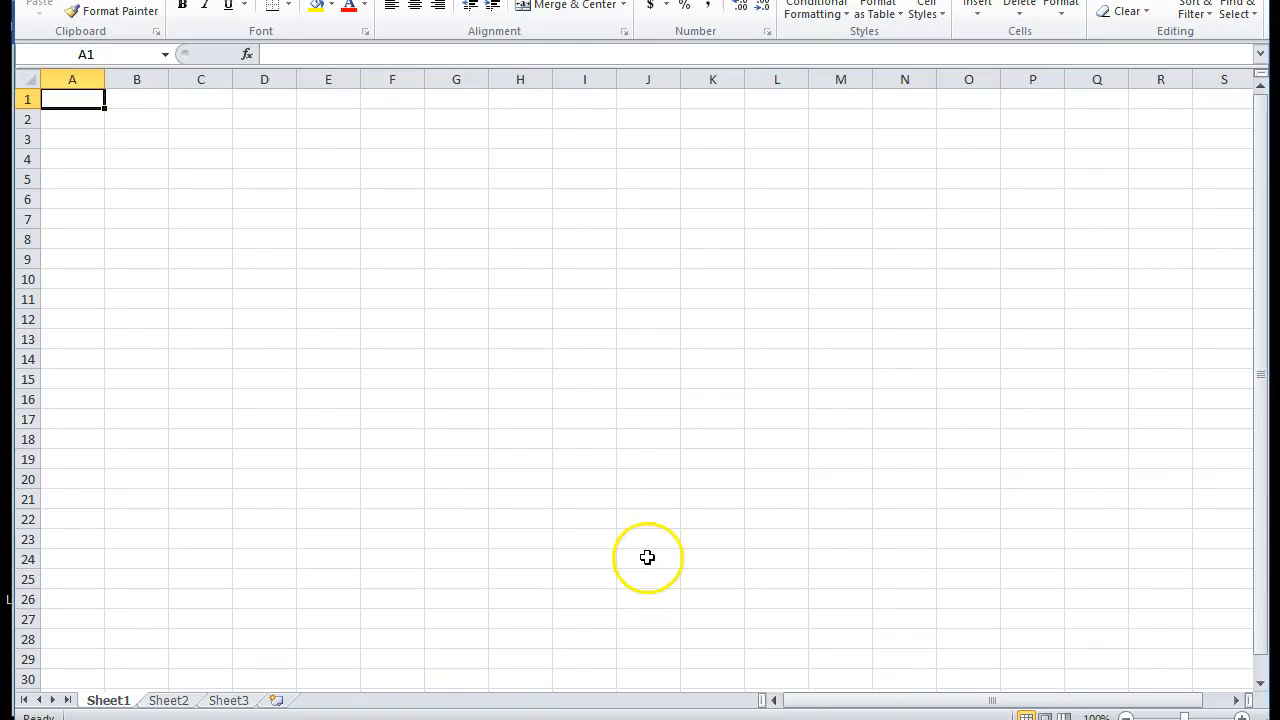
drag(713, 0, 713, 11)
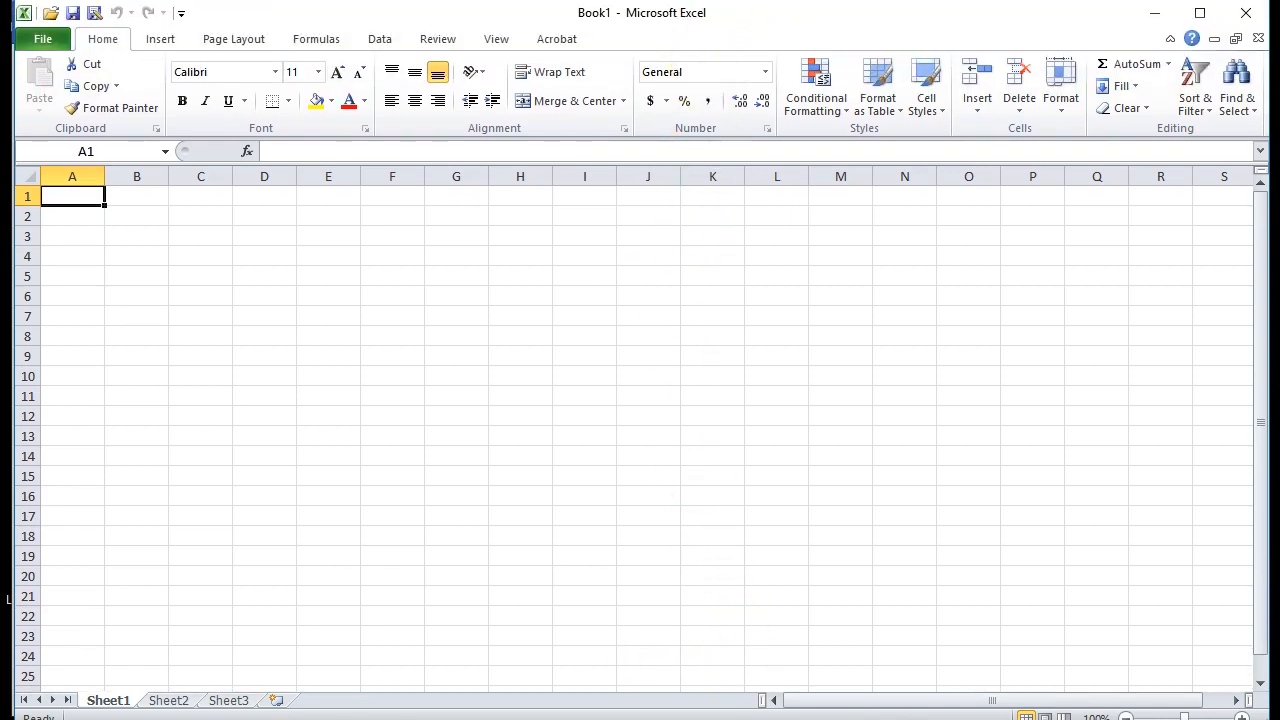
drag(731, 719, 731, 714)
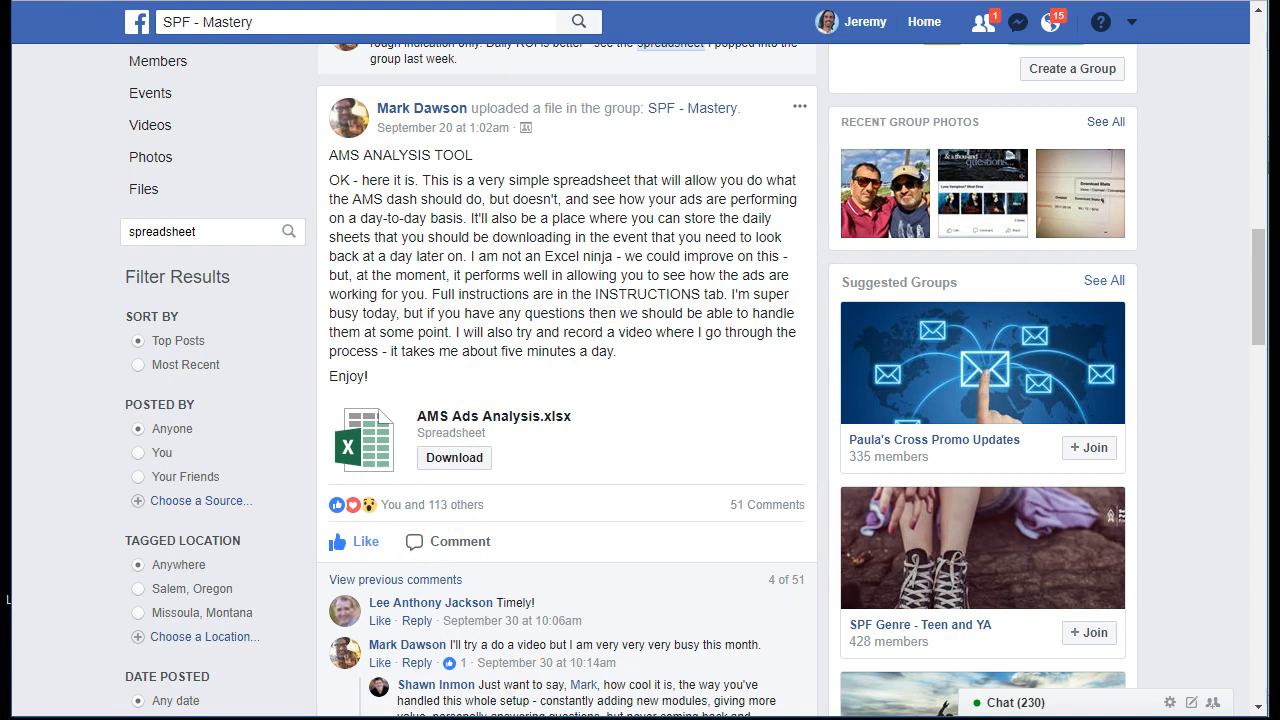
Switch to Excel, open AMS Ads Analysis.xlsx by recovering its contents, and go to the Summary sheet
click(743, 706)
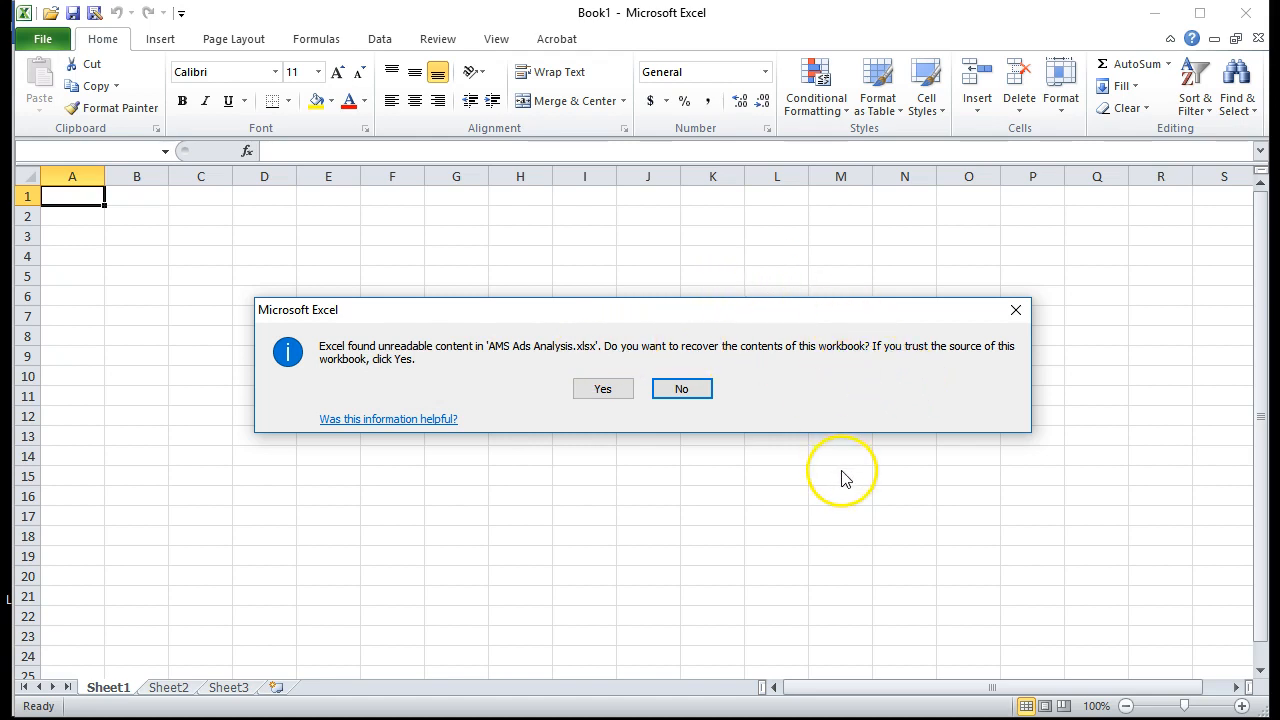
click(605, 390)
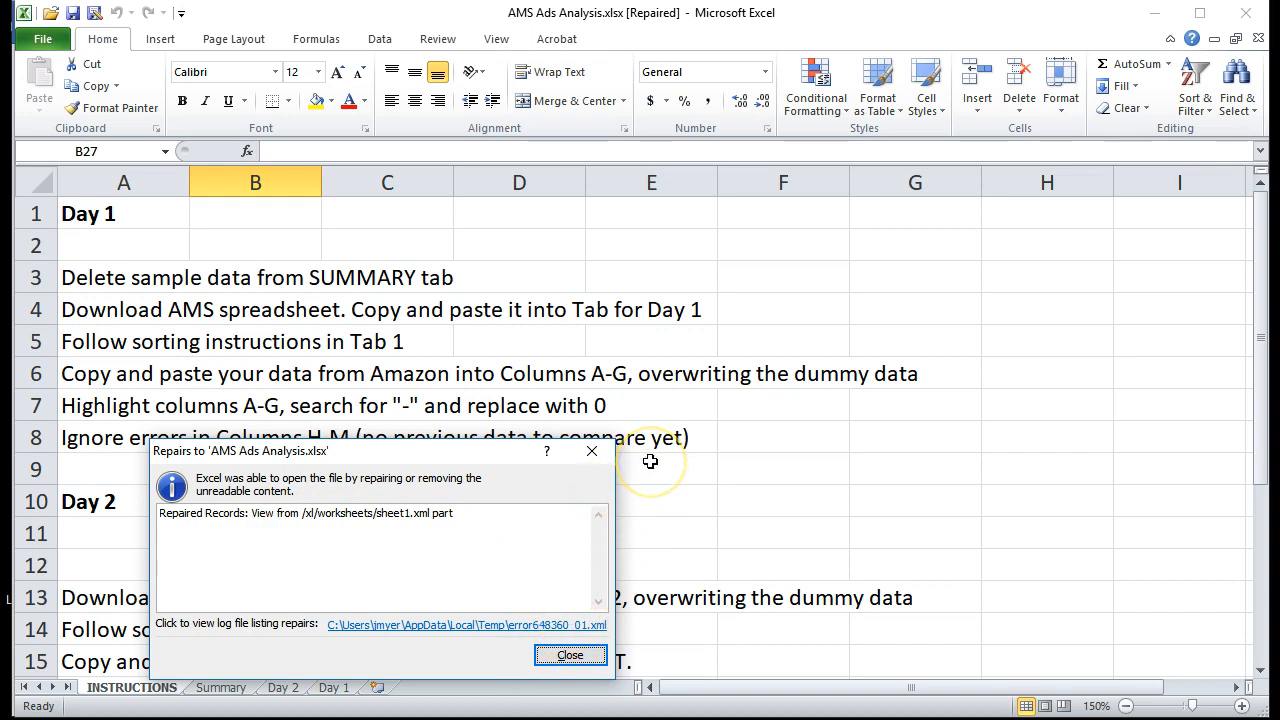
click(566, 655)
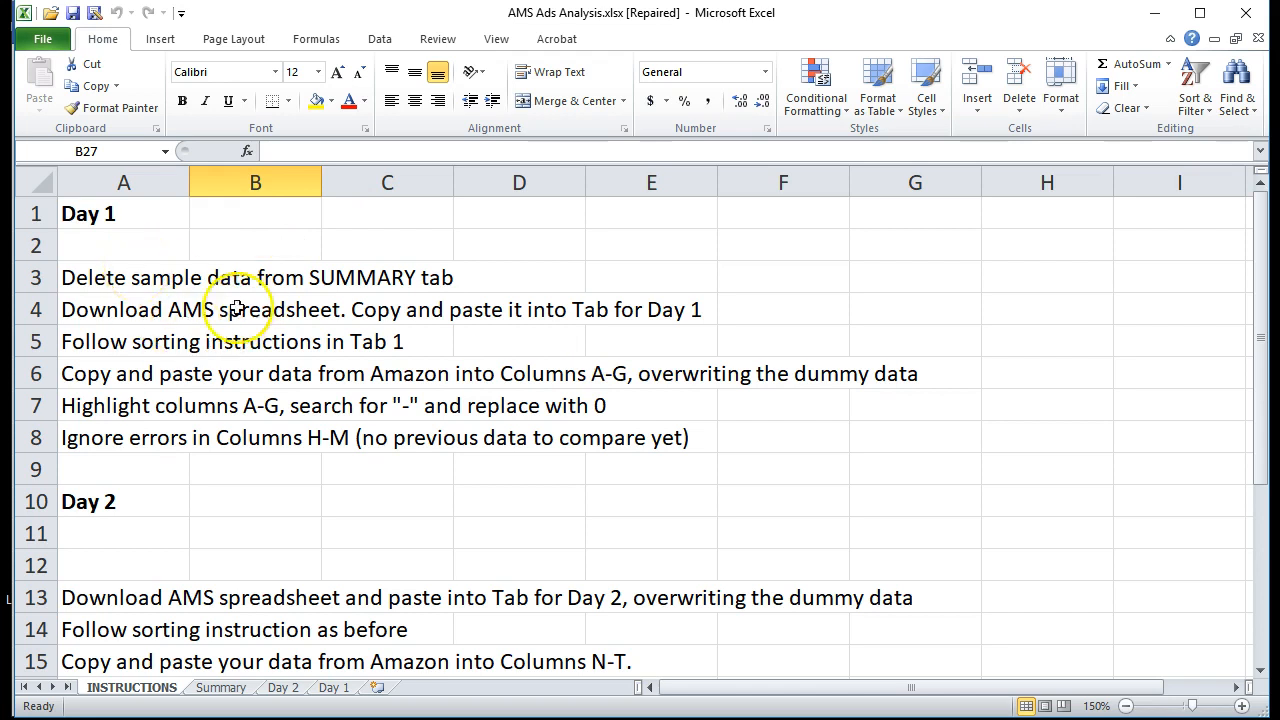
click(222, 688)
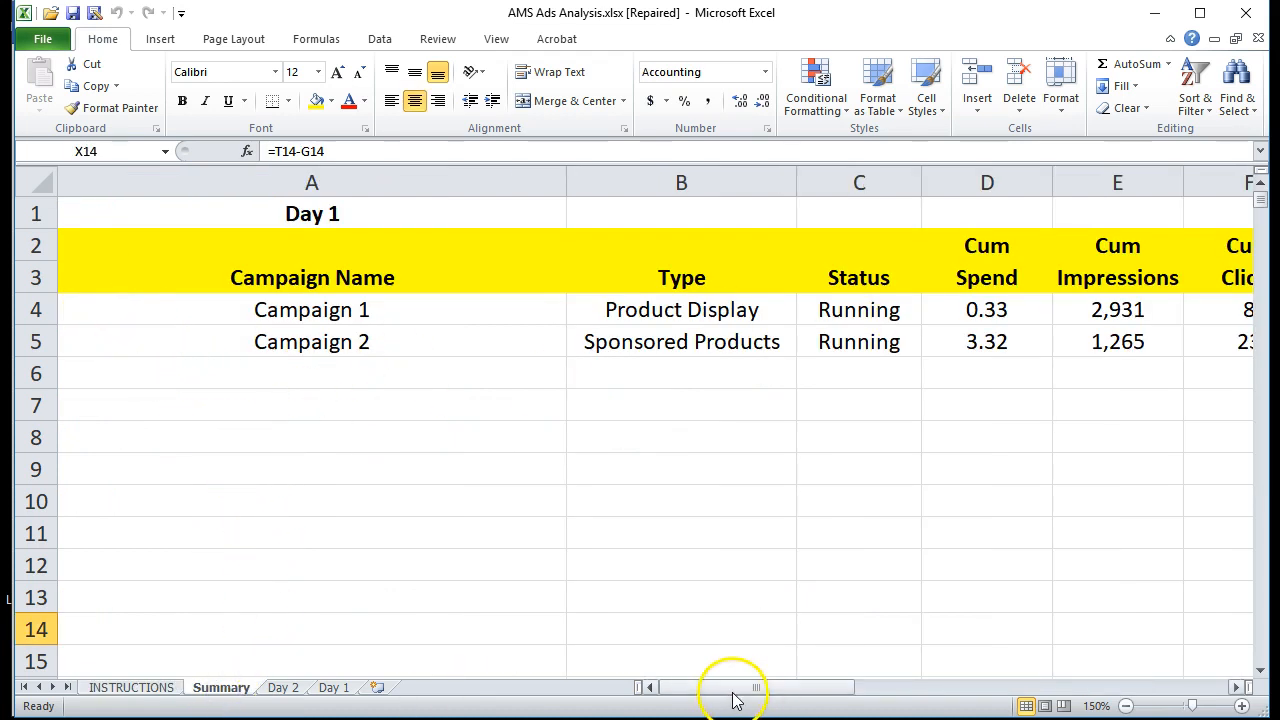
Try clearing the whole range A4:Z29 on the Summary sheet, including the formula columns, and undo the deletion
mouse_move(697, 690)
mouse_down()
mouse_move(1060, 690)
mouse_move(720, 690)
mouse_move(697, 711)
mouse_up()
drag(87, 310, 1053, 562)
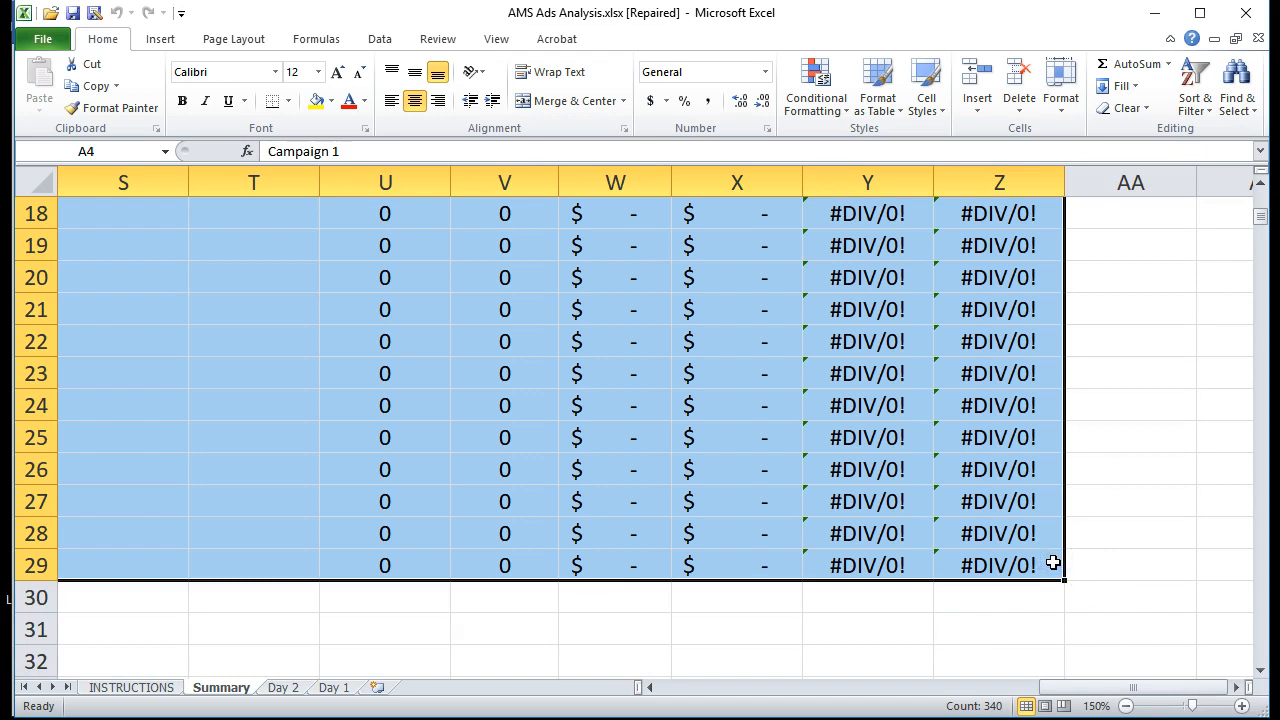
key(Delete)
drag(817, 688, 757, 676)
scroll(672, 462, down, 6)
scroll(672, 462, up, 6)
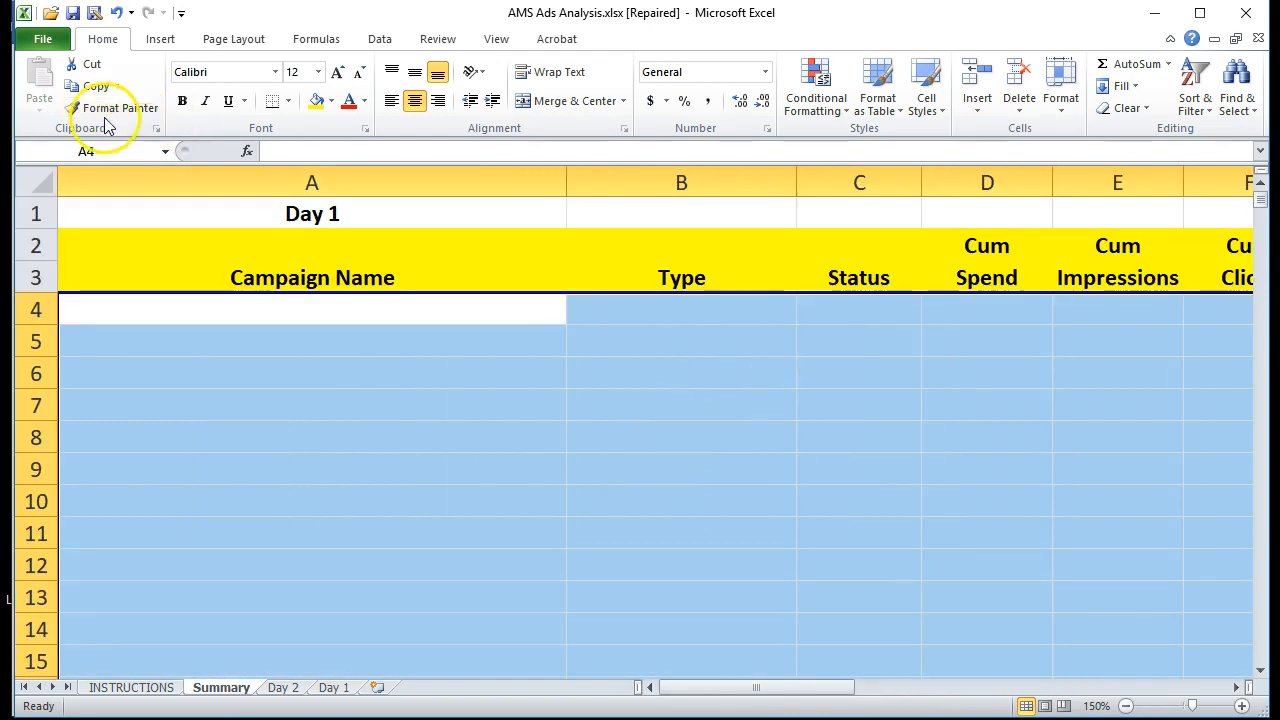
click(116, 13)
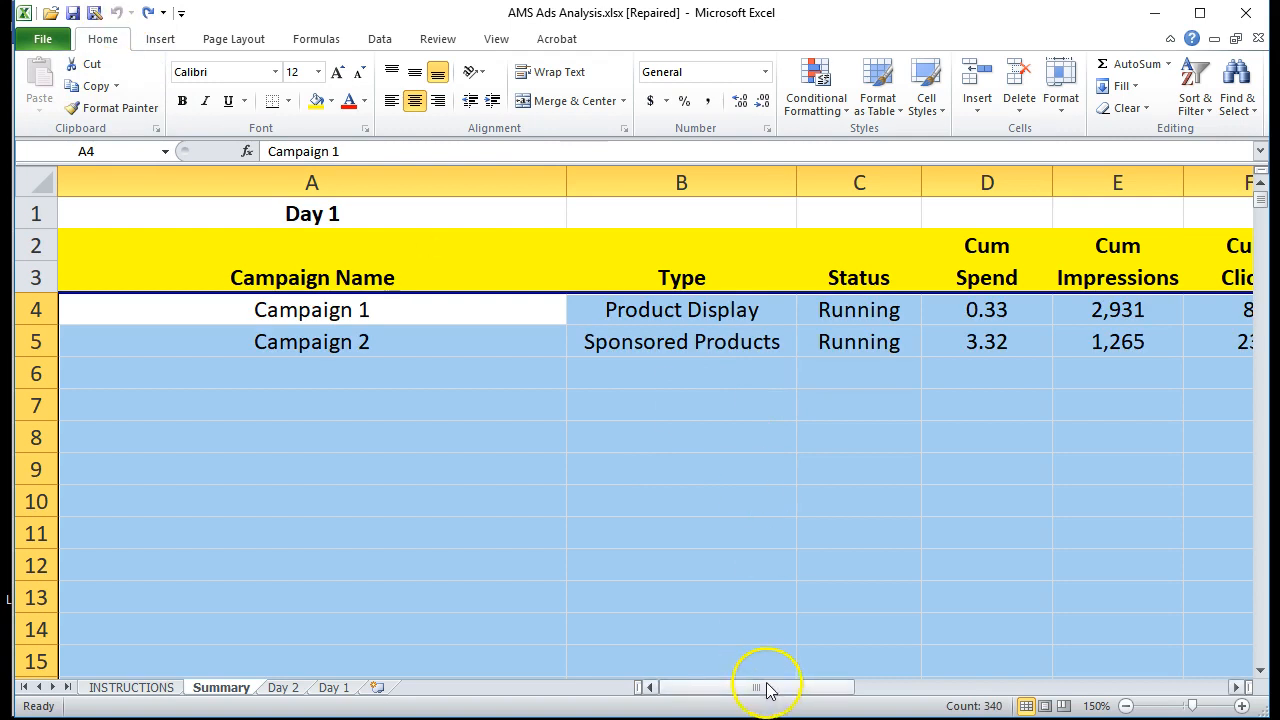
click(291, 405)
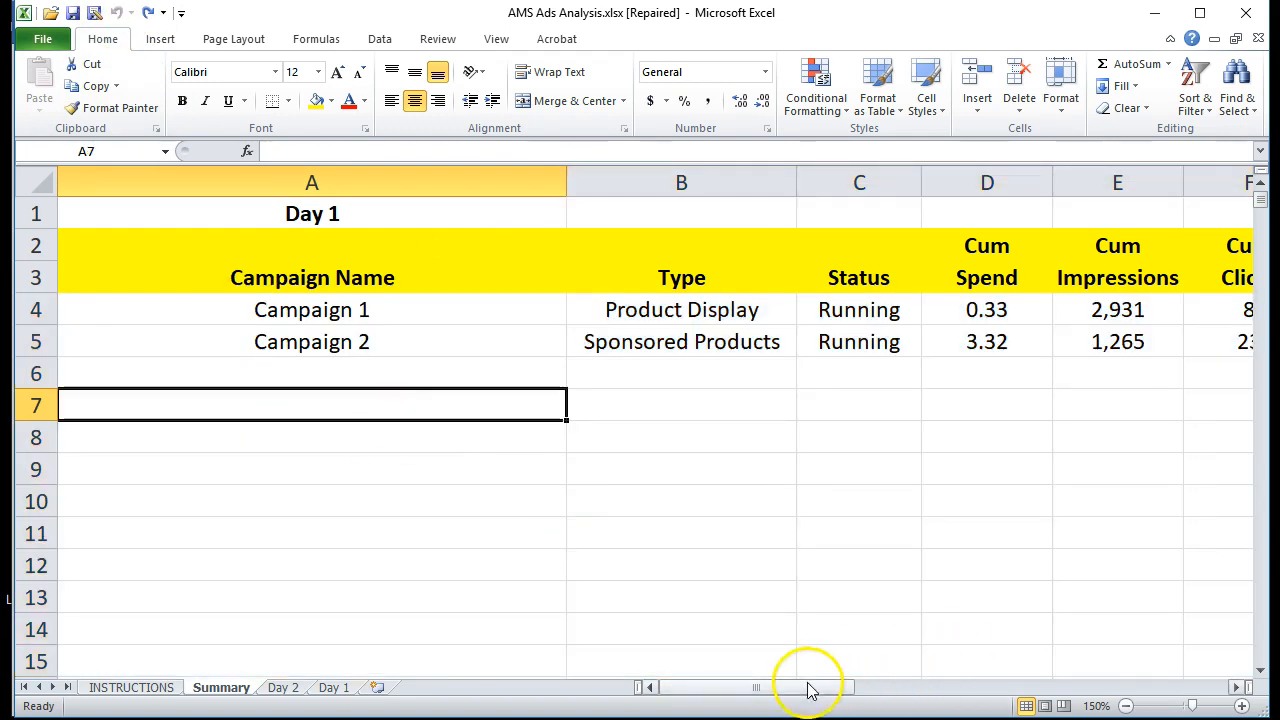
Clear the Day 1 sample data in cells A4:G5 of the Summary sheet, leaving out the formula columns
drag(806, 686, 891, 686)
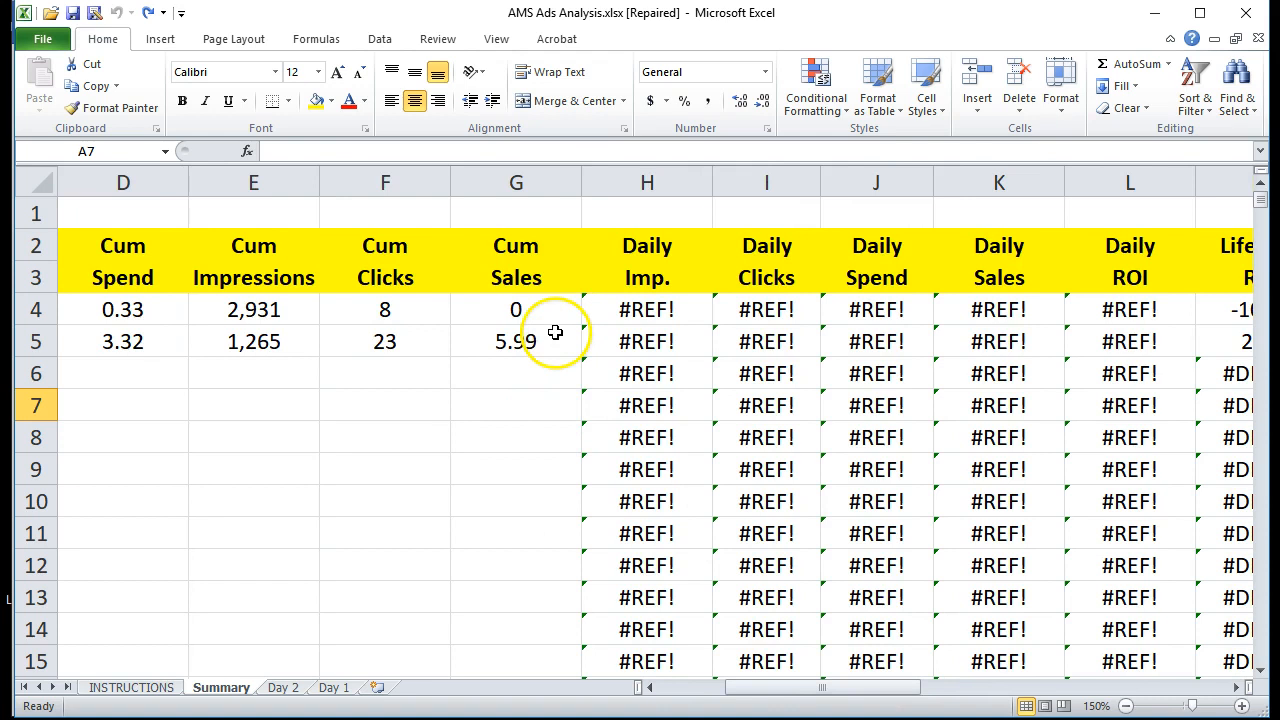
drag(907, 687, 841, 686)
drag(200, 300, 566, 327)
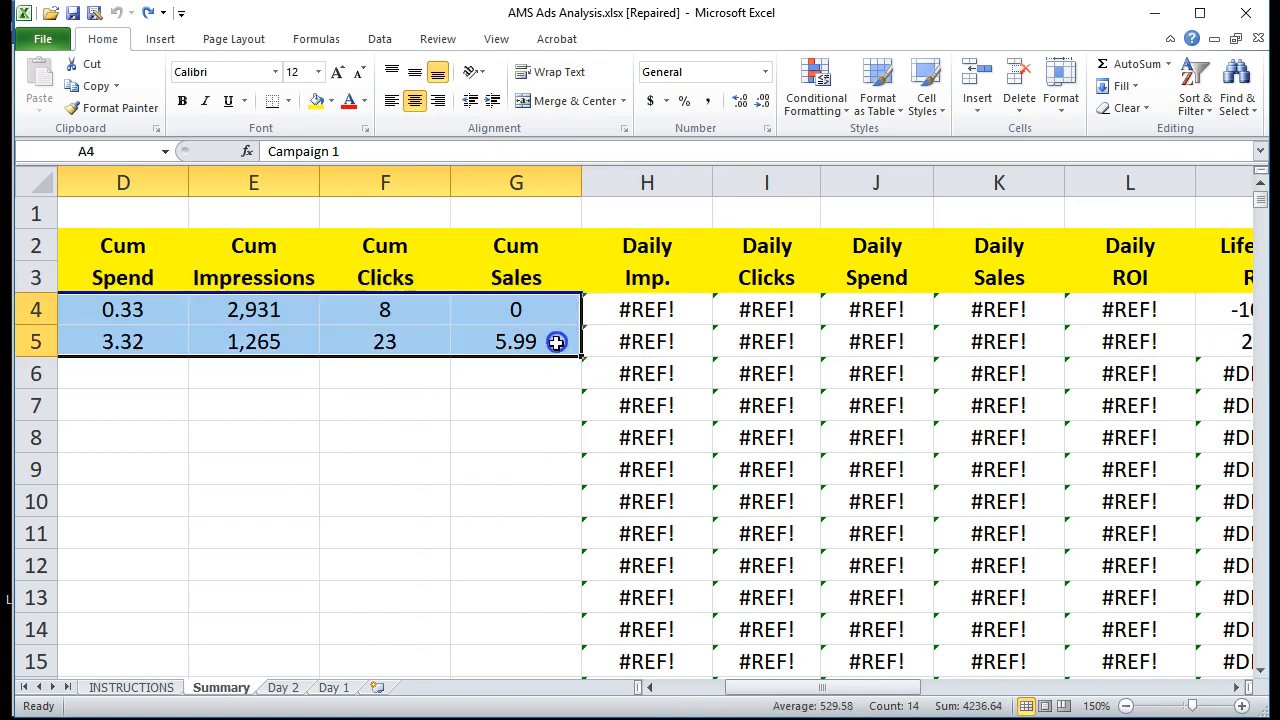
key(Delete)
Clear the second day's sample data in cells N4:T5 of the Summary sheet and return to the INSTRUCTIONS sheet
drag(794, 687, 1062, 680)
drag(318, 320, 665, 343)
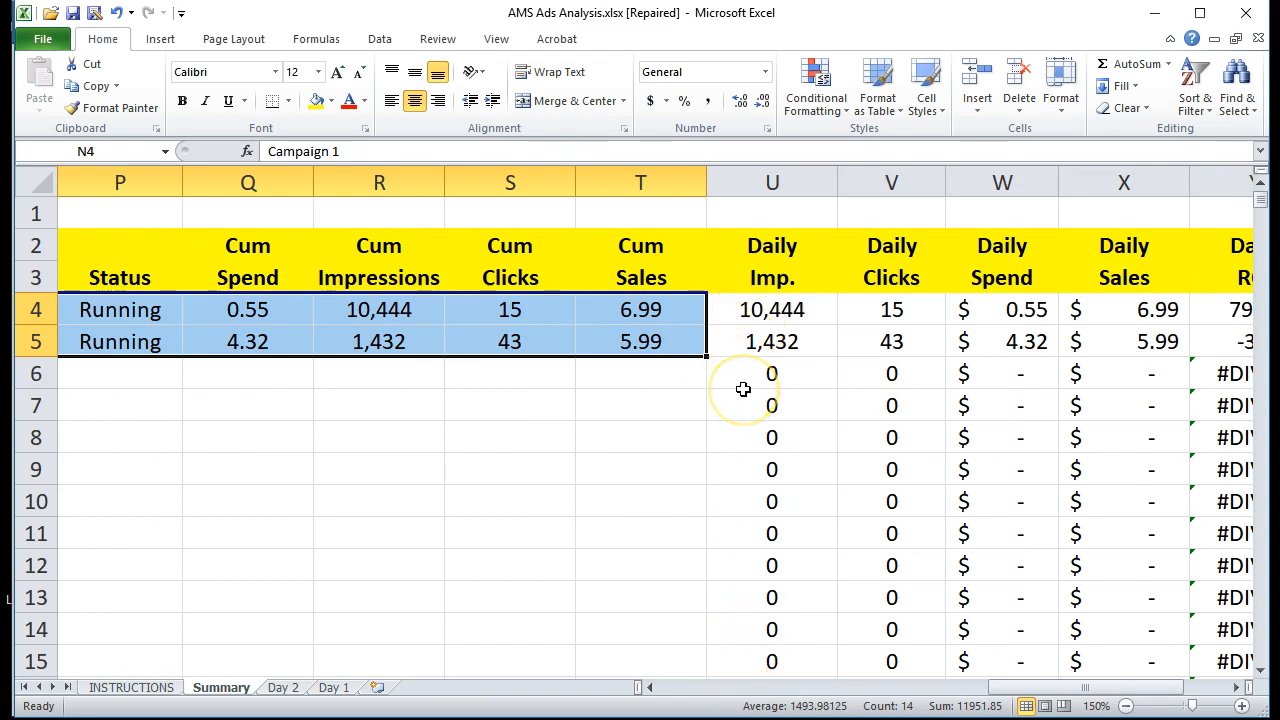
key(Delete)
drag(943, 688, 737, 682)
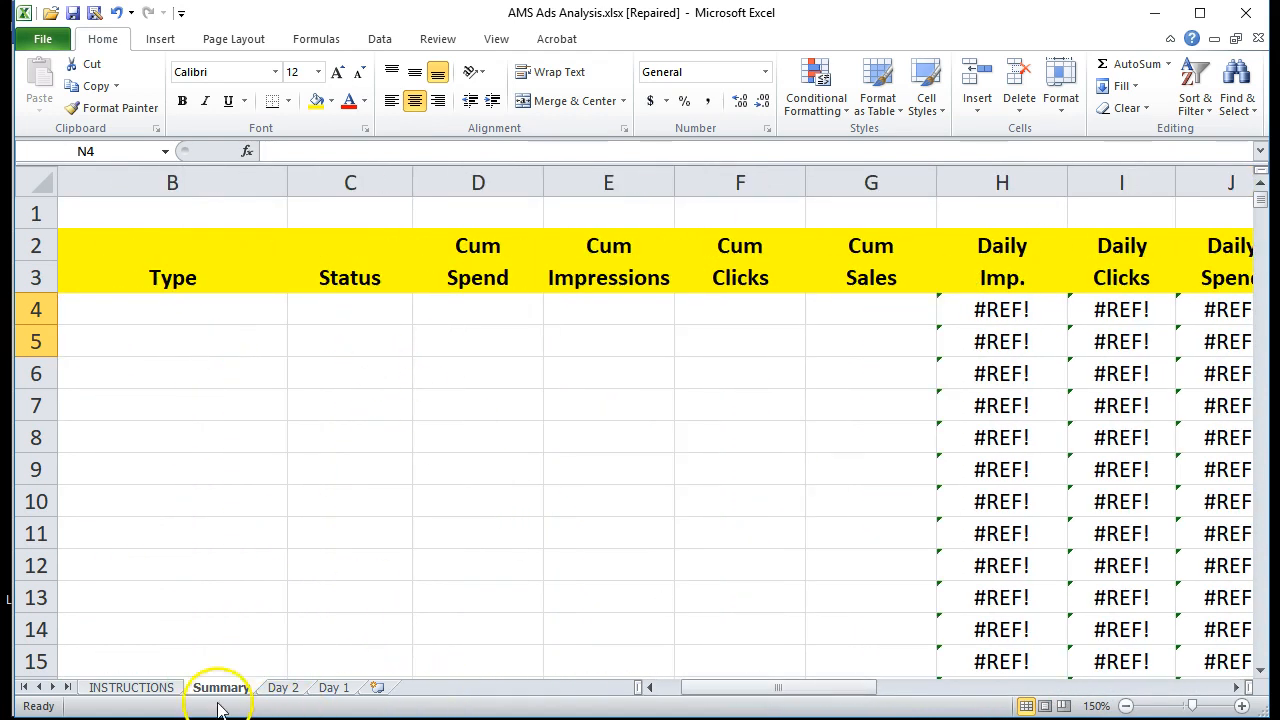
click(130, 687)
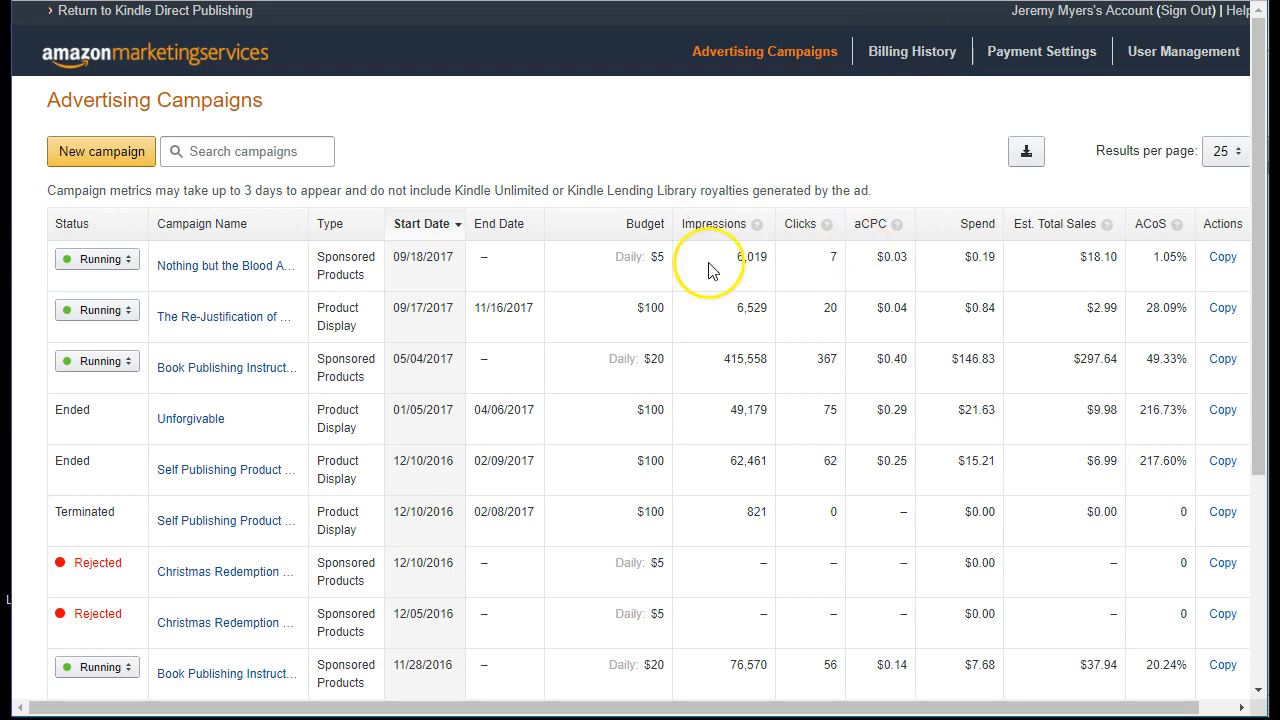
Download the campaign report from the Amazon Marketing Services Advertising Campaigns page and open campaigns (3).csv in Excel
scroll(300, 226, down, 3)
scroll(300, 226, up, 3)
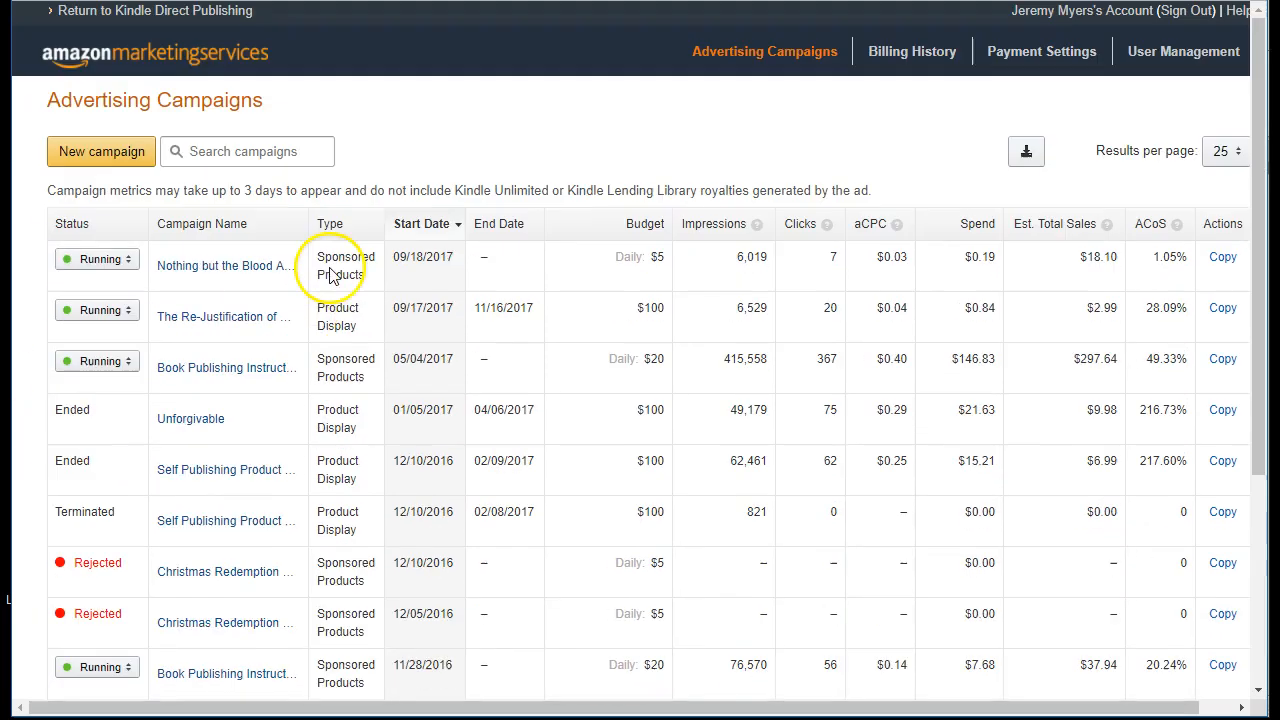
click(1030, 160)
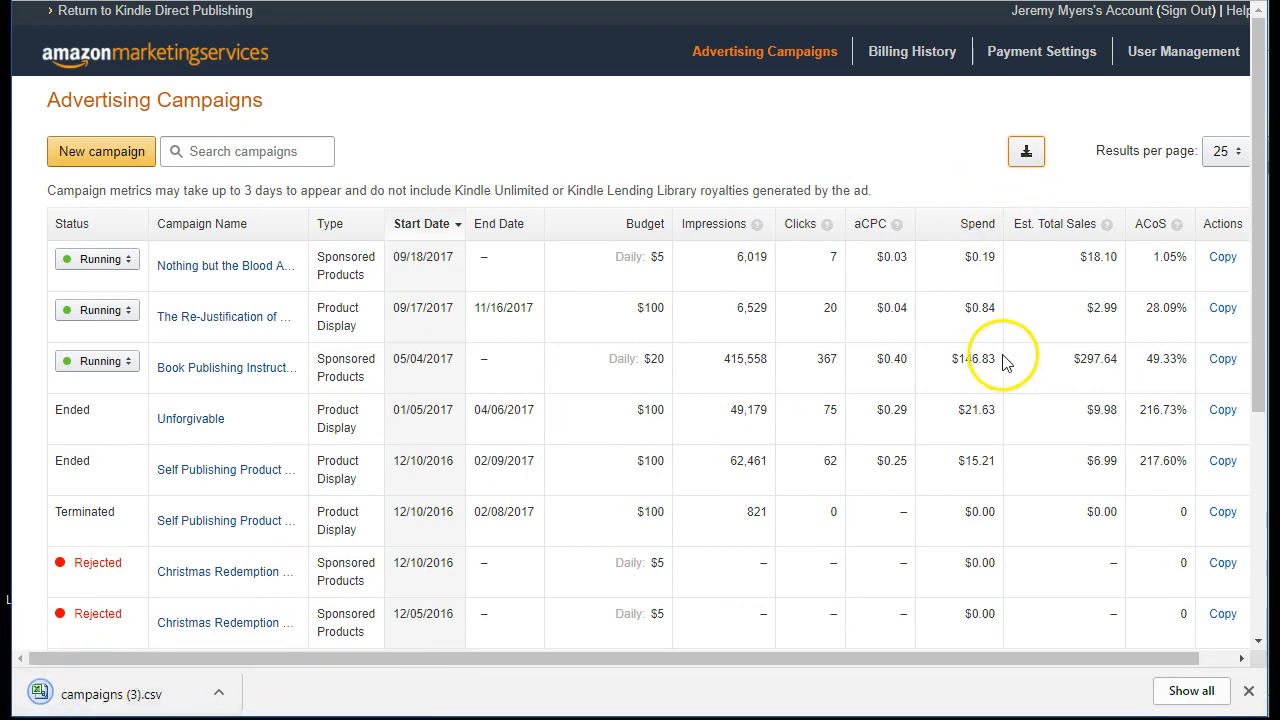
click(89, 697)
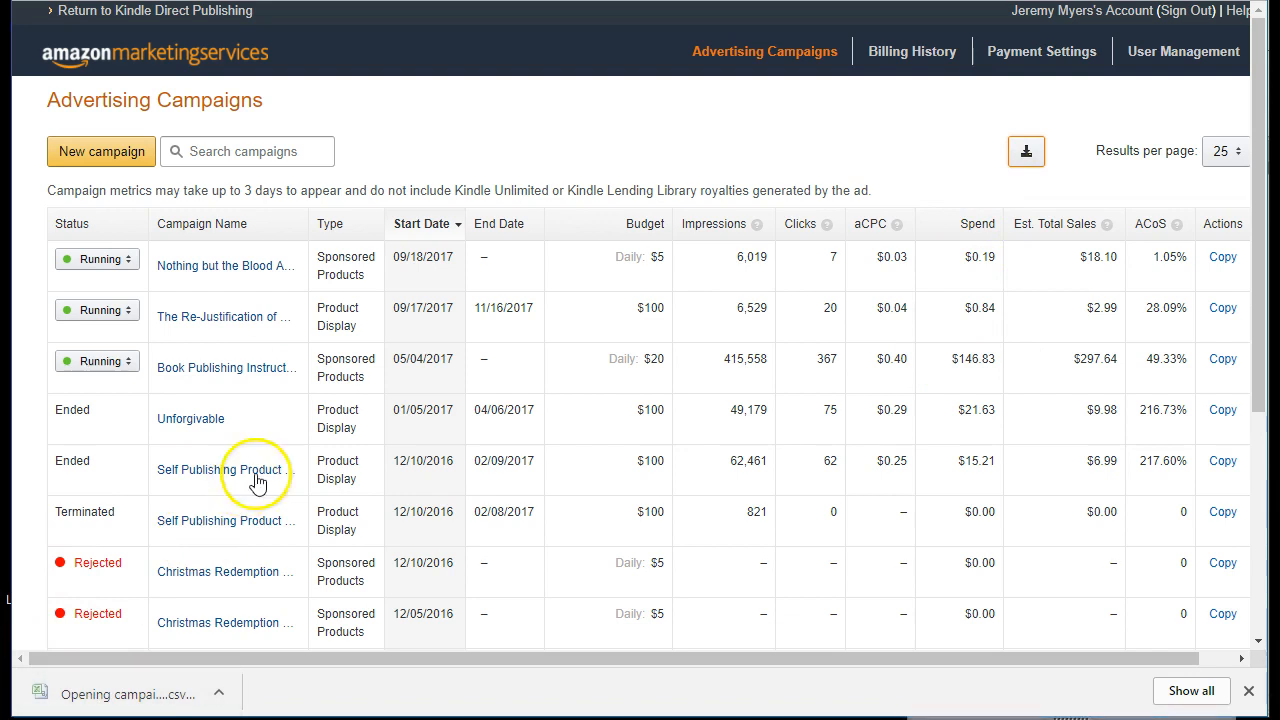
click(108, 708)
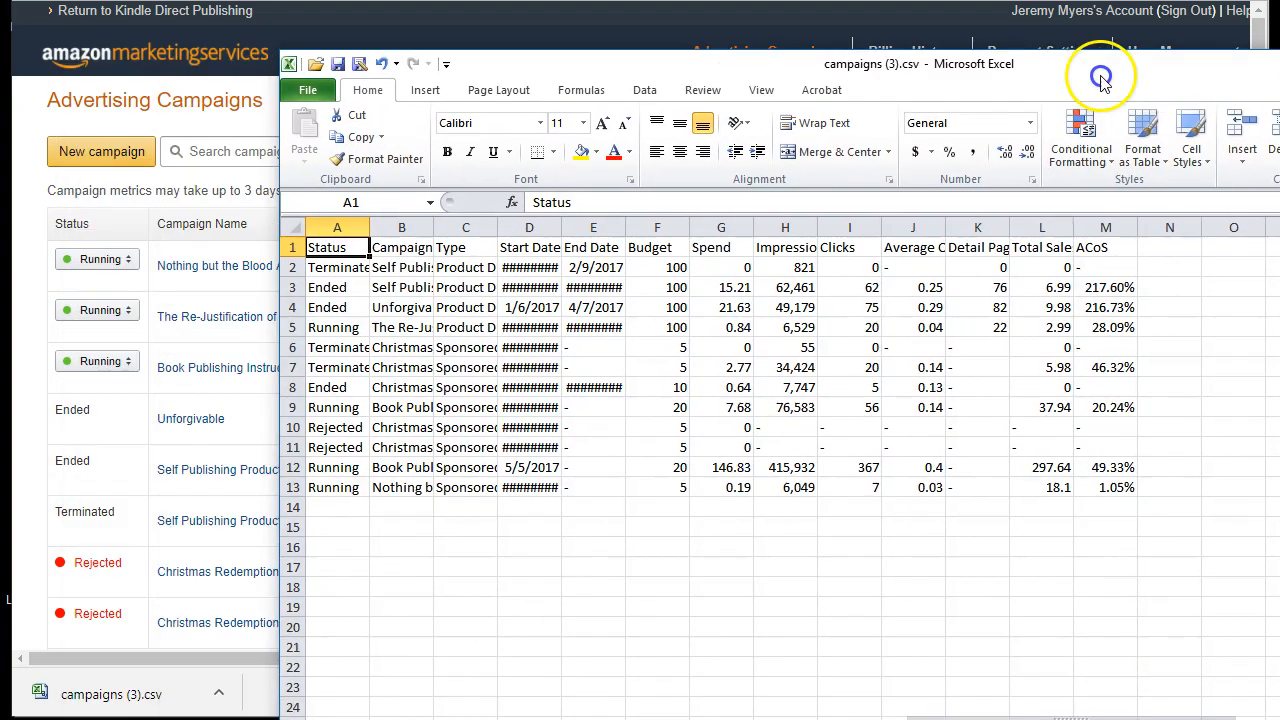
Bring up the AMS Ads Analysis workbook behind the report window and copy the range A1:M13 of campaigns (3).csv
drag(1100, 80, 858, 43)
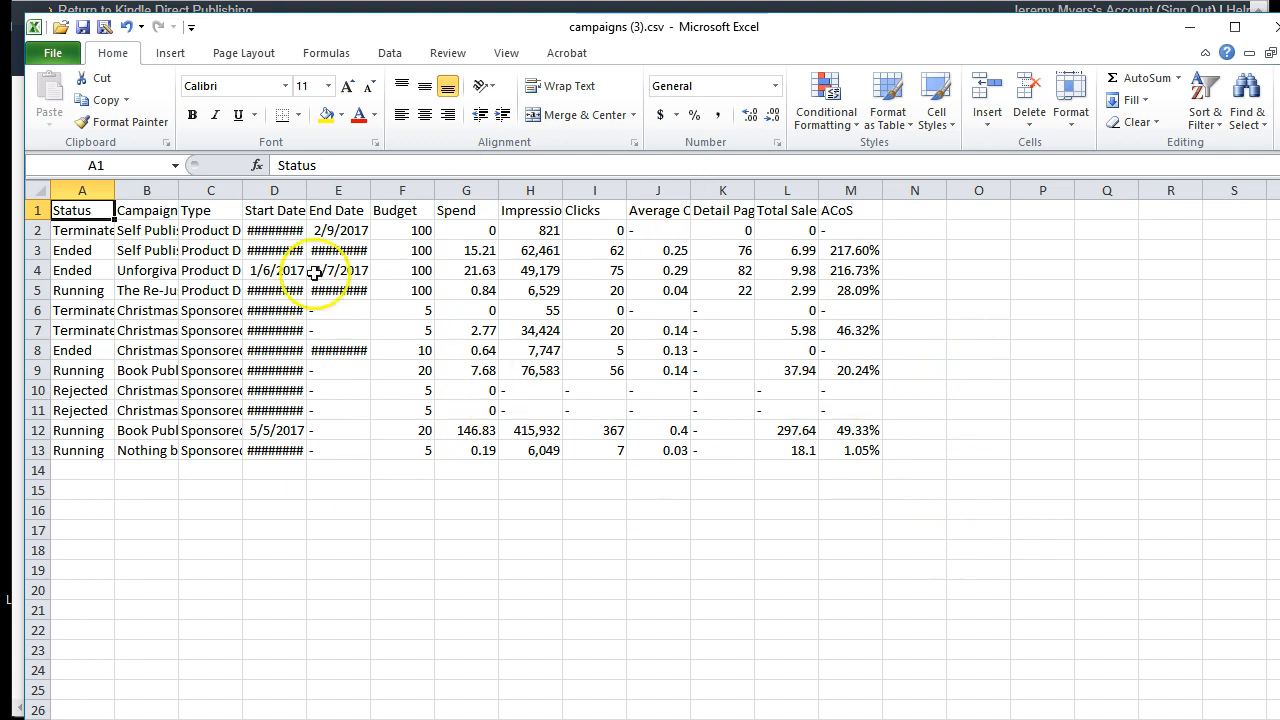
drag(422, 32, 1279, 56)
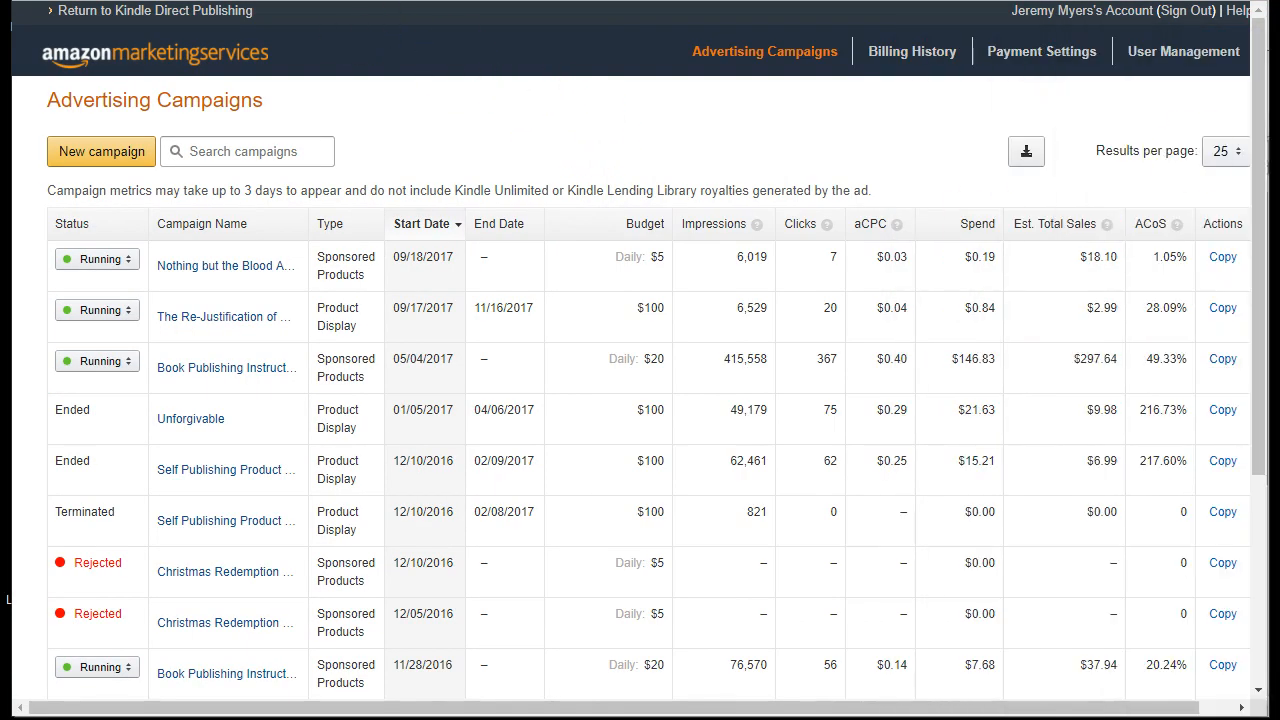
mouse_move(662, 719)
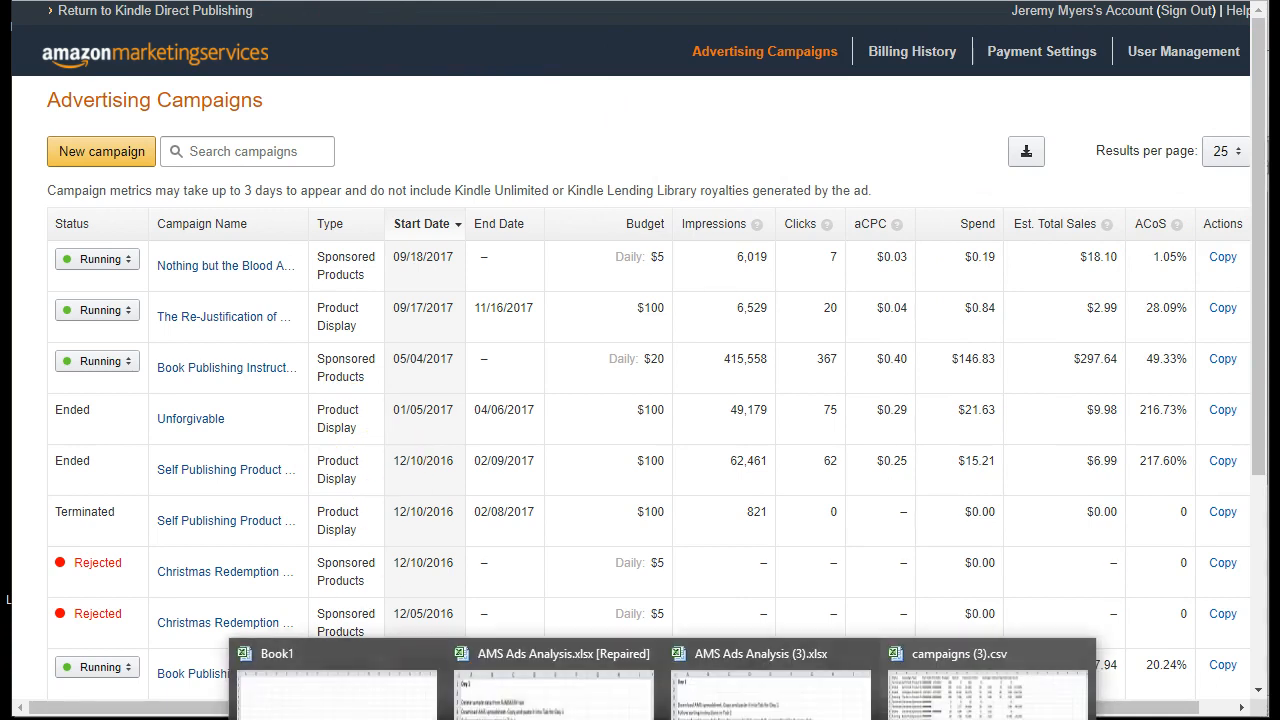
click(553, 690)
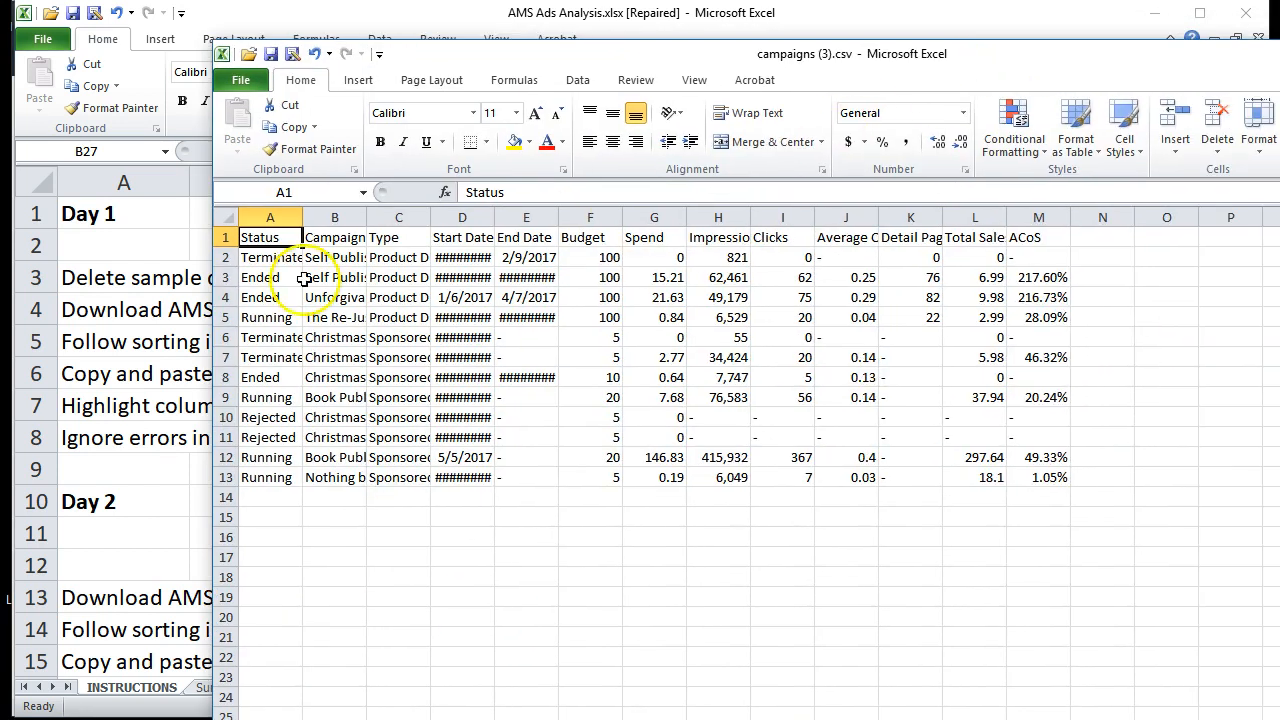
drag(265, 237, 1058, 479)
key(ctrl+c)
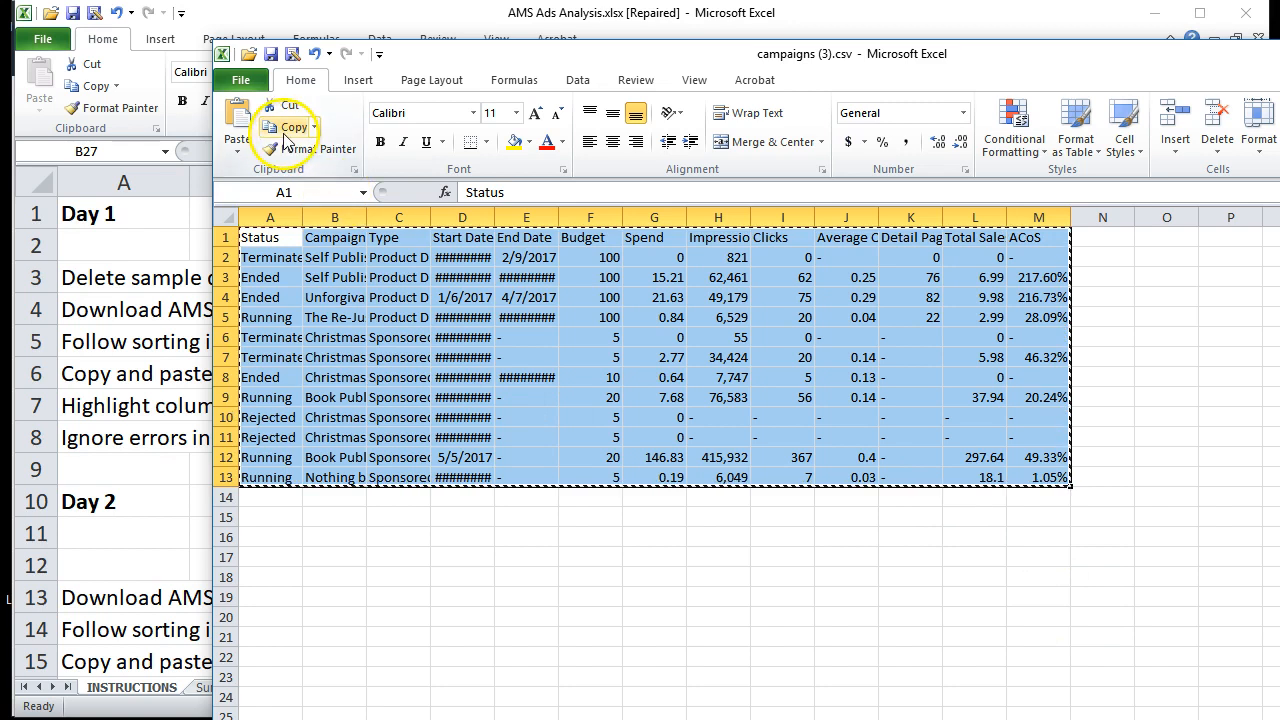
click(455, 30)
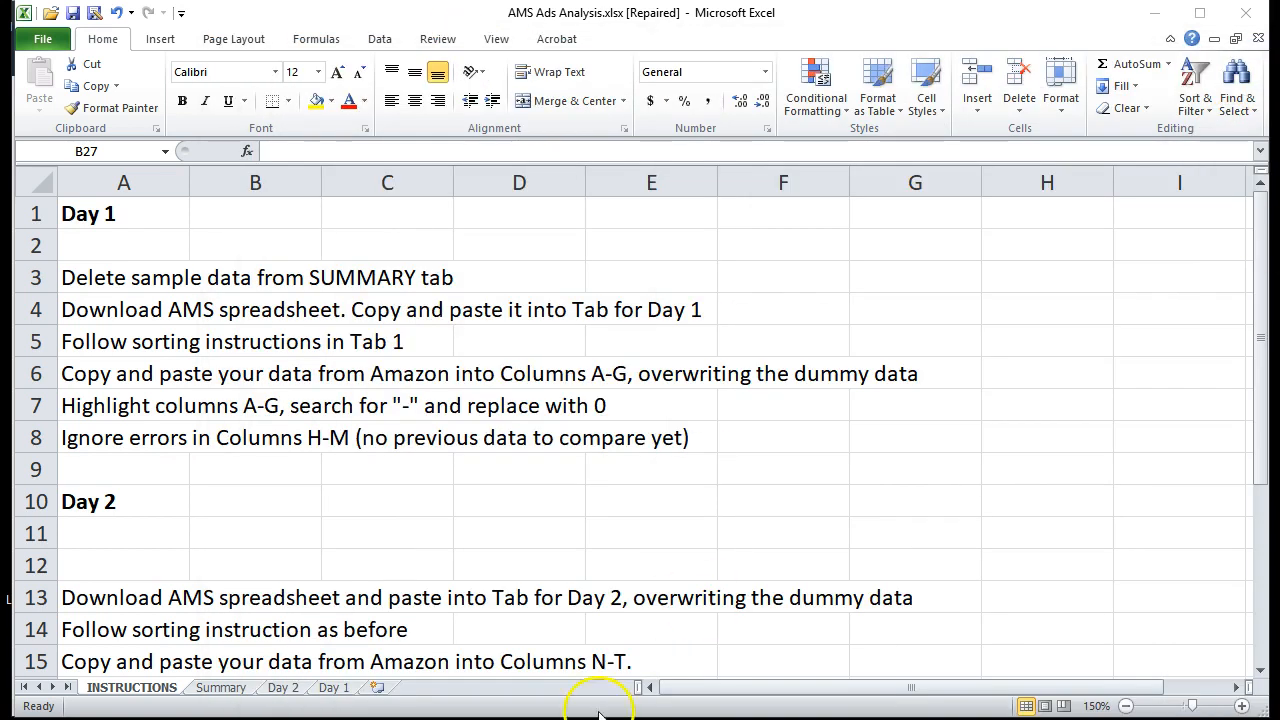
Paste the copied campaign data into the Day 1 sheet of AMS Ads Analysis.xlsx at cell A1 and return to the Summary sheet
mouse_move(662, 719)
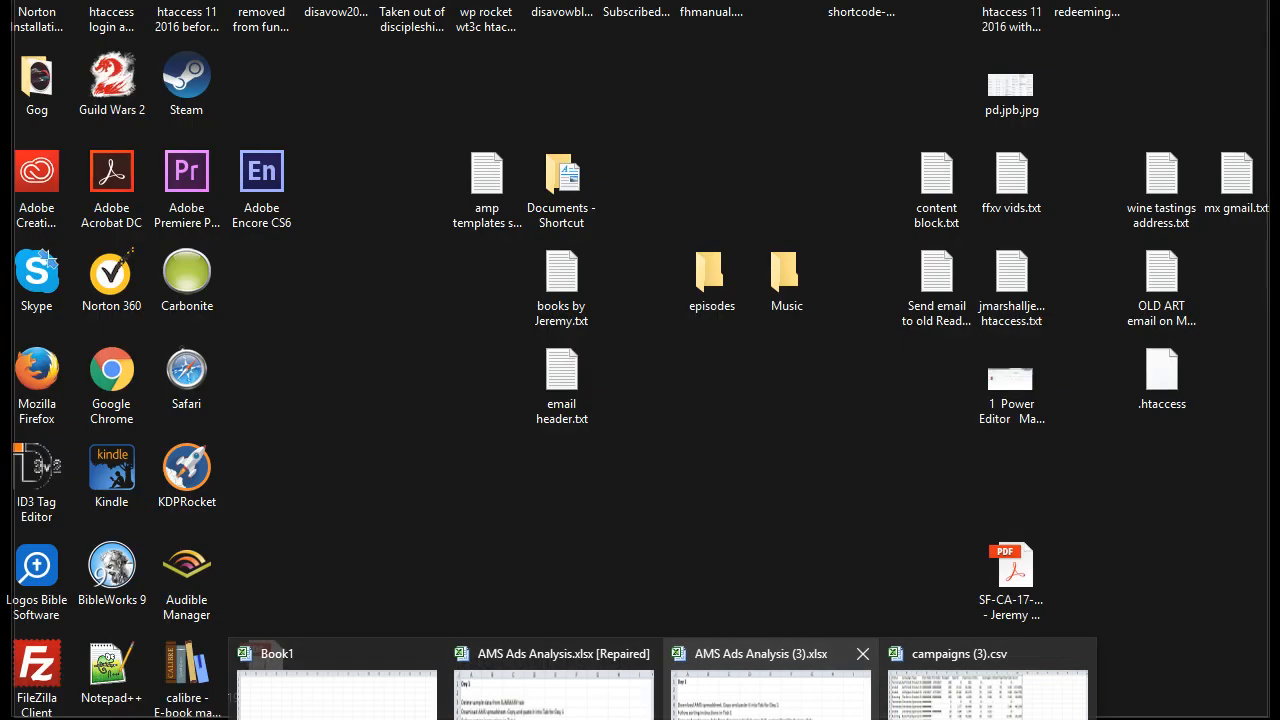
click(486, 660)
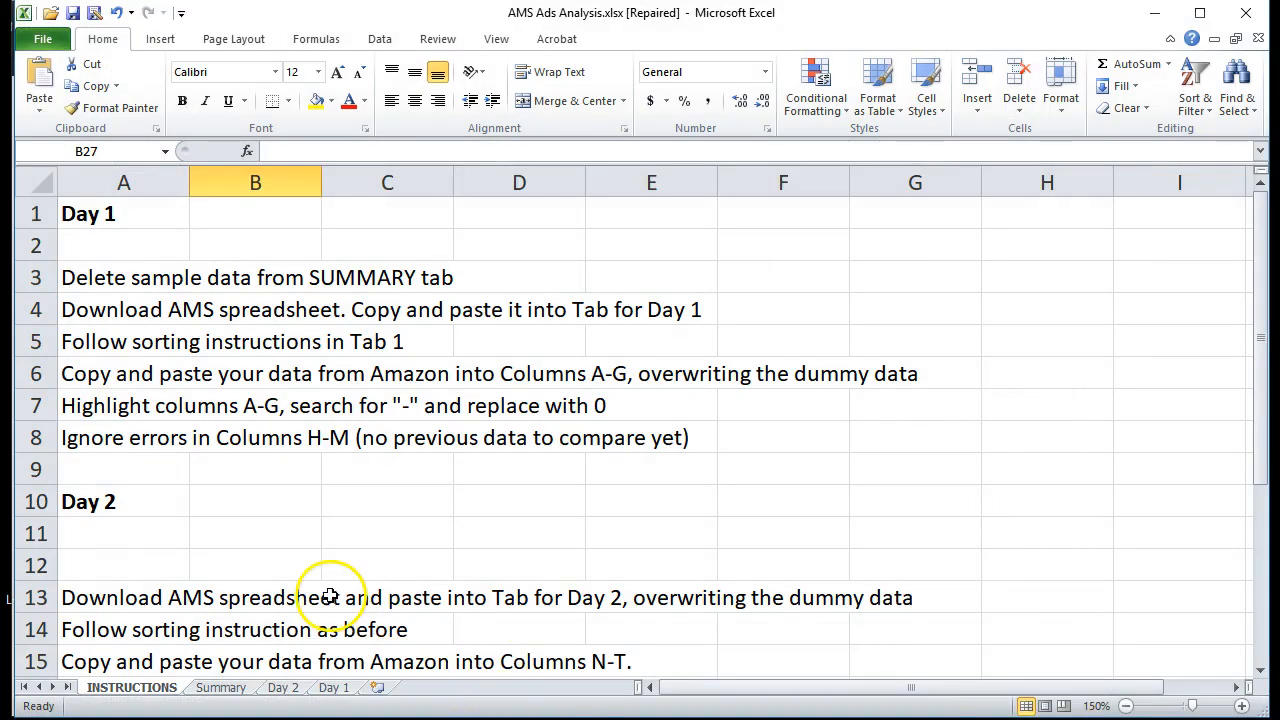
click(333, 688)
click(90, 202)
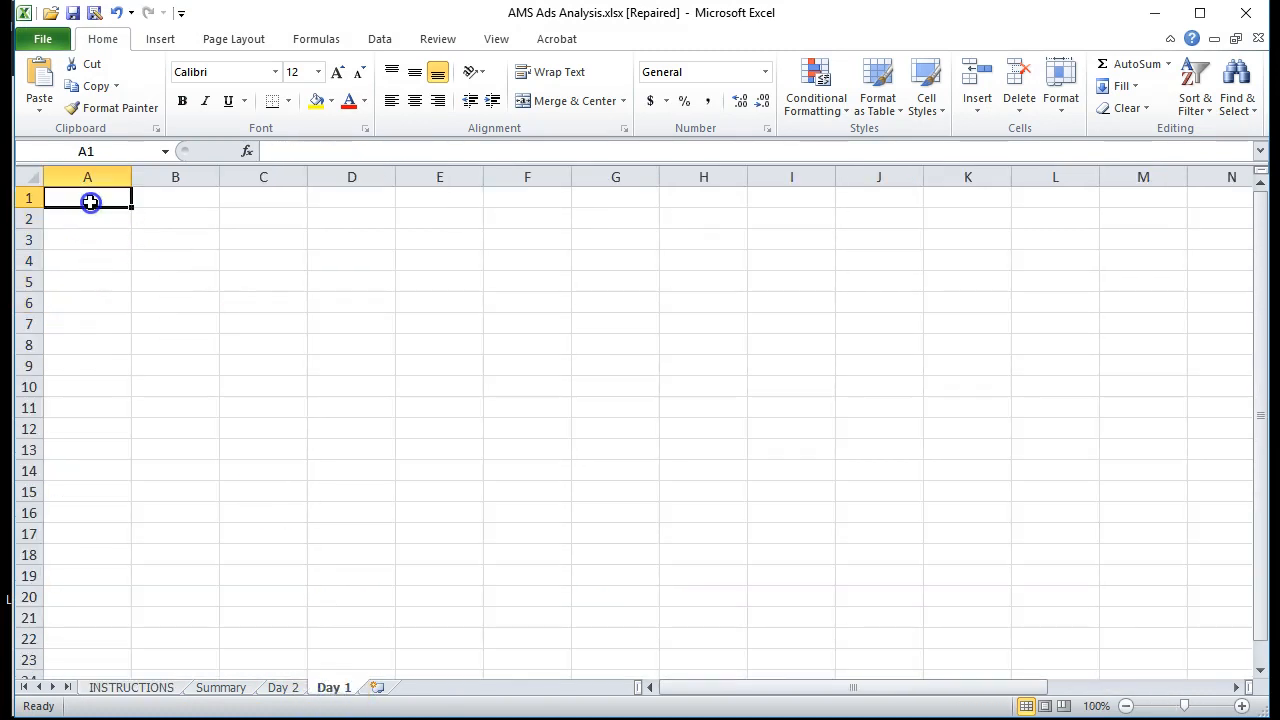
key(ctrl+v)
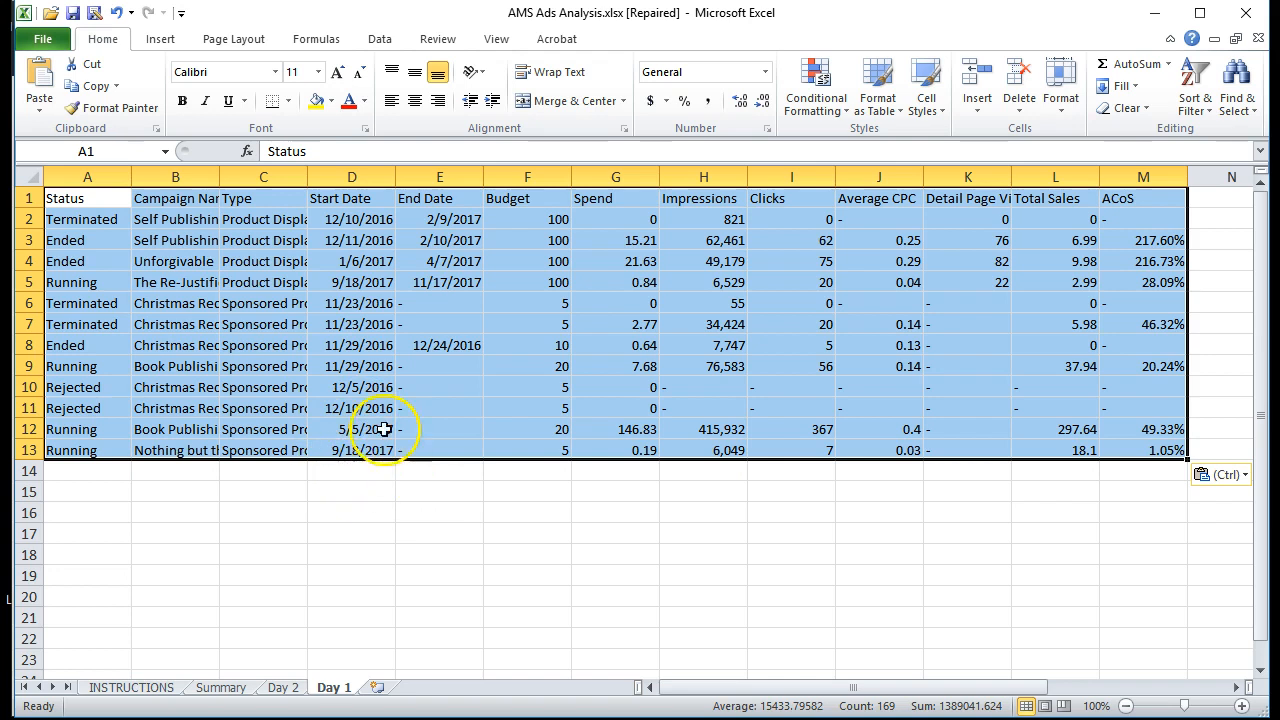
click(226, 688)
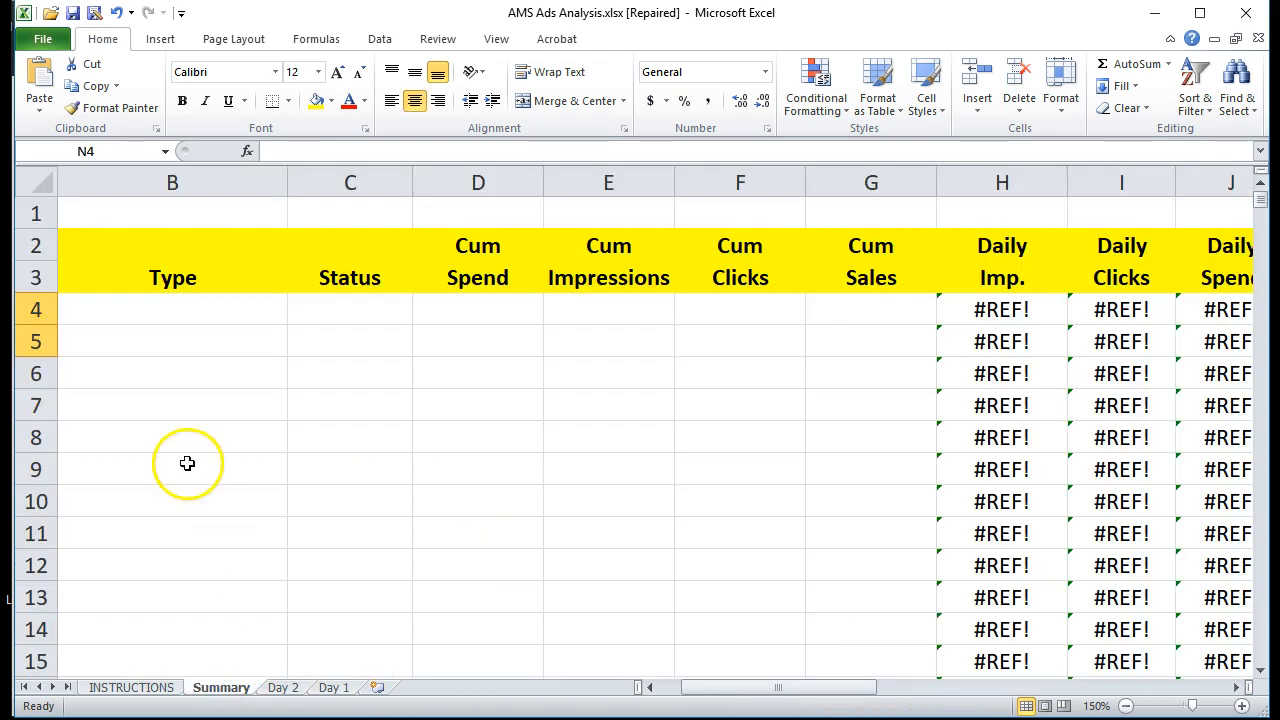
Read the Day 1 steps on the INSTRUCTIONS sheet and look through the Day 2 sheet for the sorting instructions
click(135, 688)
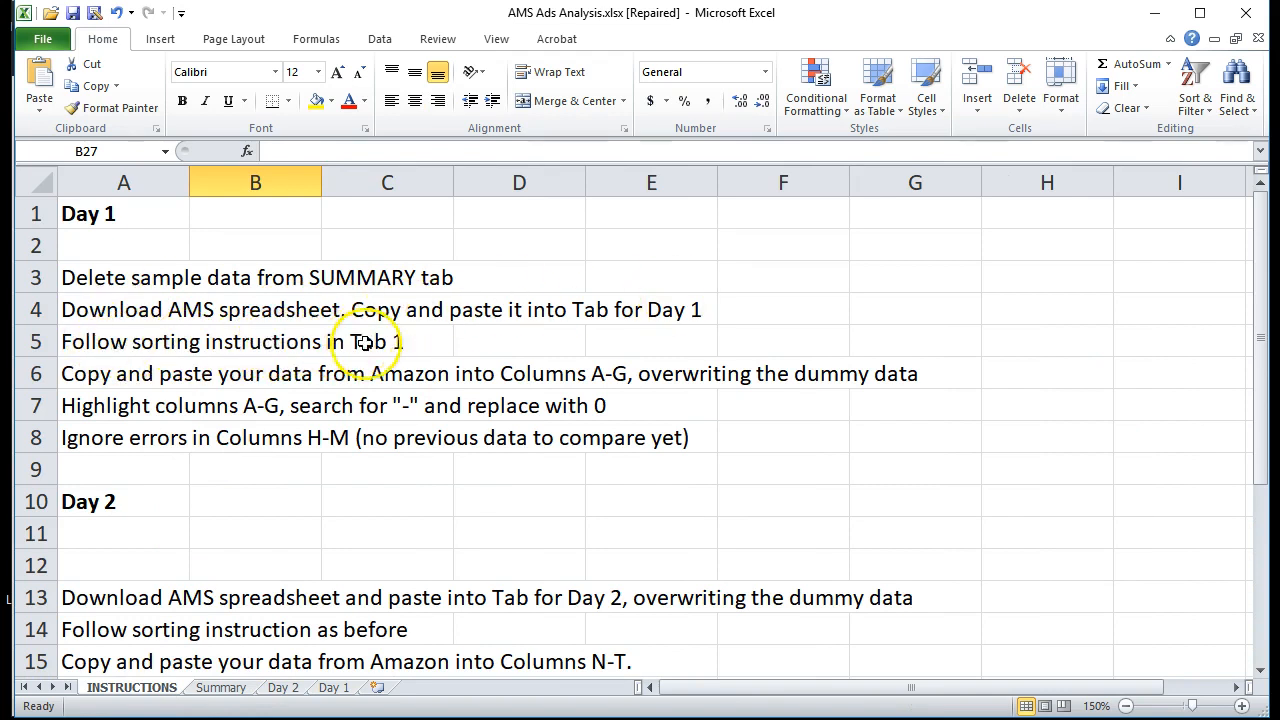
click(333, 688)
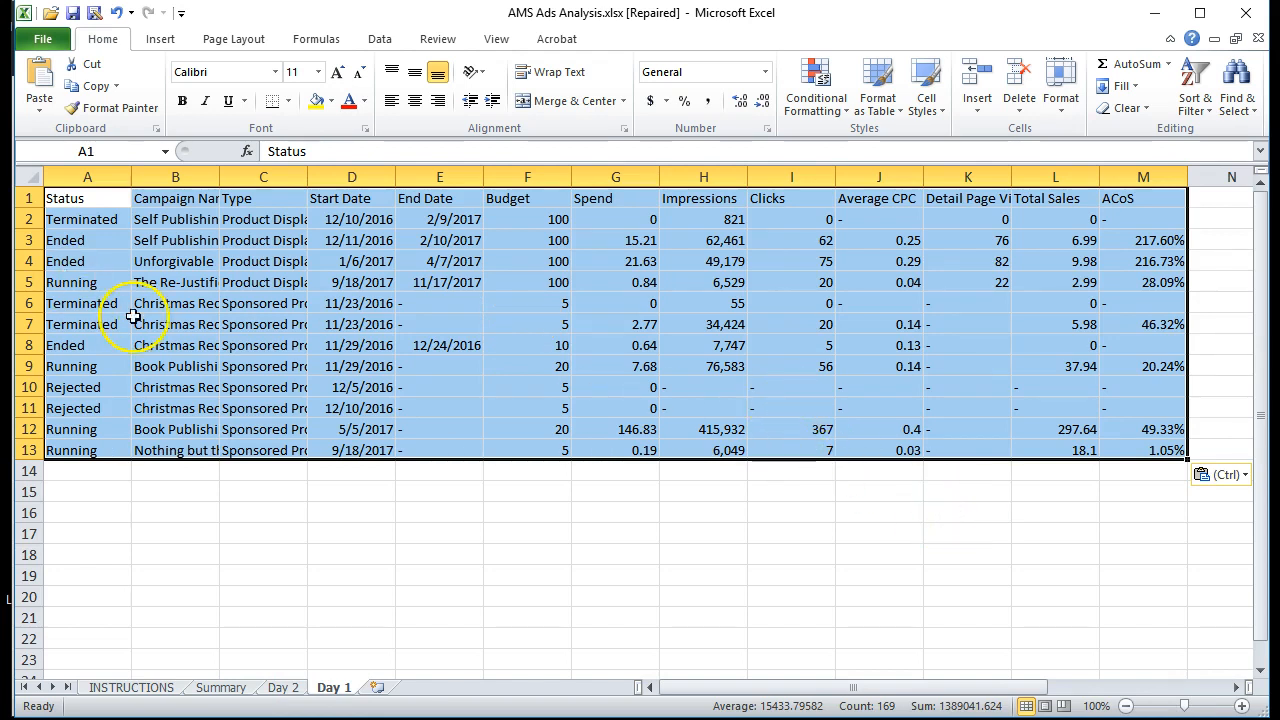
click(288, 687)
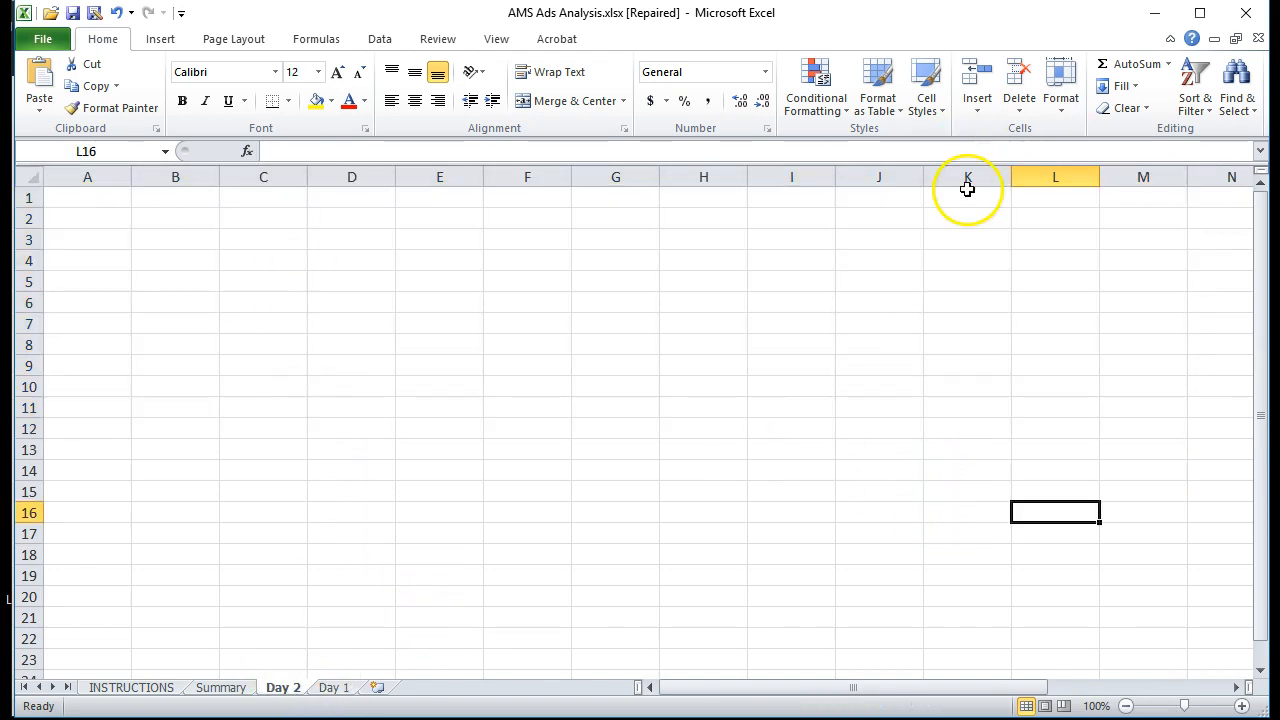
scroll(569, 357, down, 4)
scroll(565, 359, up, 4)
scroll(565, 359, down, 9)
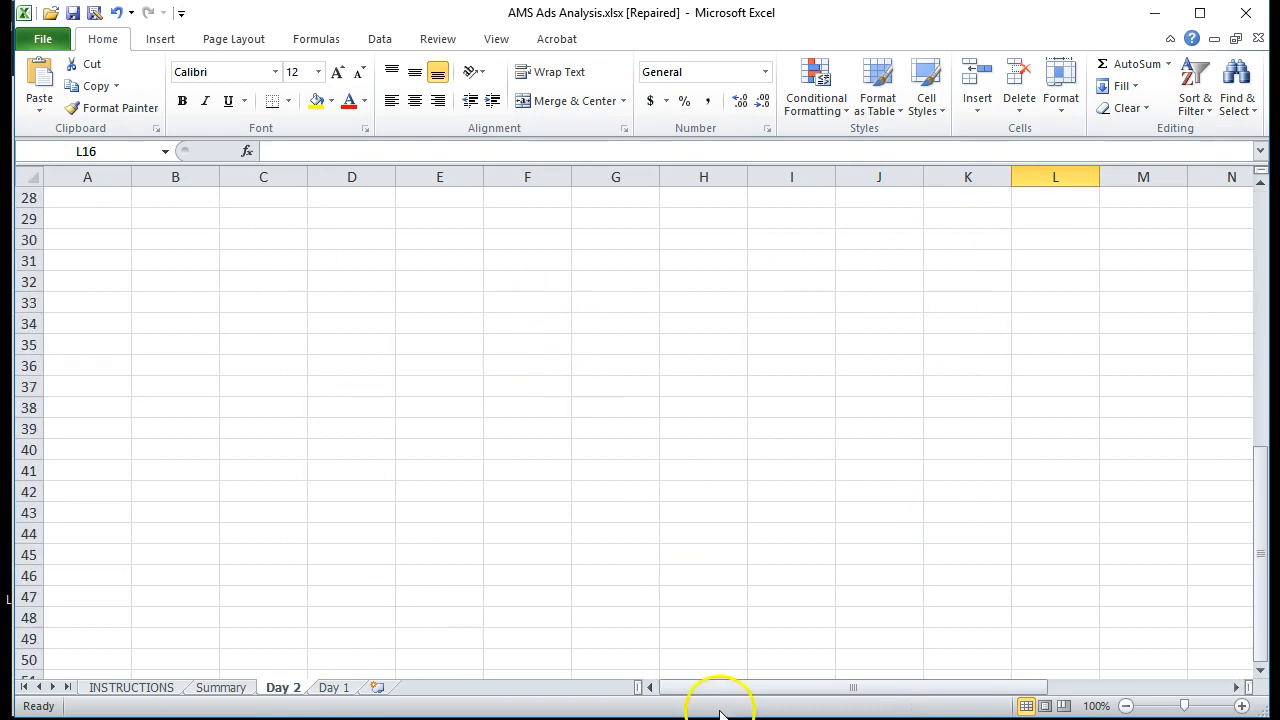
drag(706, 692, 1094, 694)
On the Day 1 sheet, narrow column N and collapse columns O to R so the sorting instructions sit beside the data
click(330, 688)
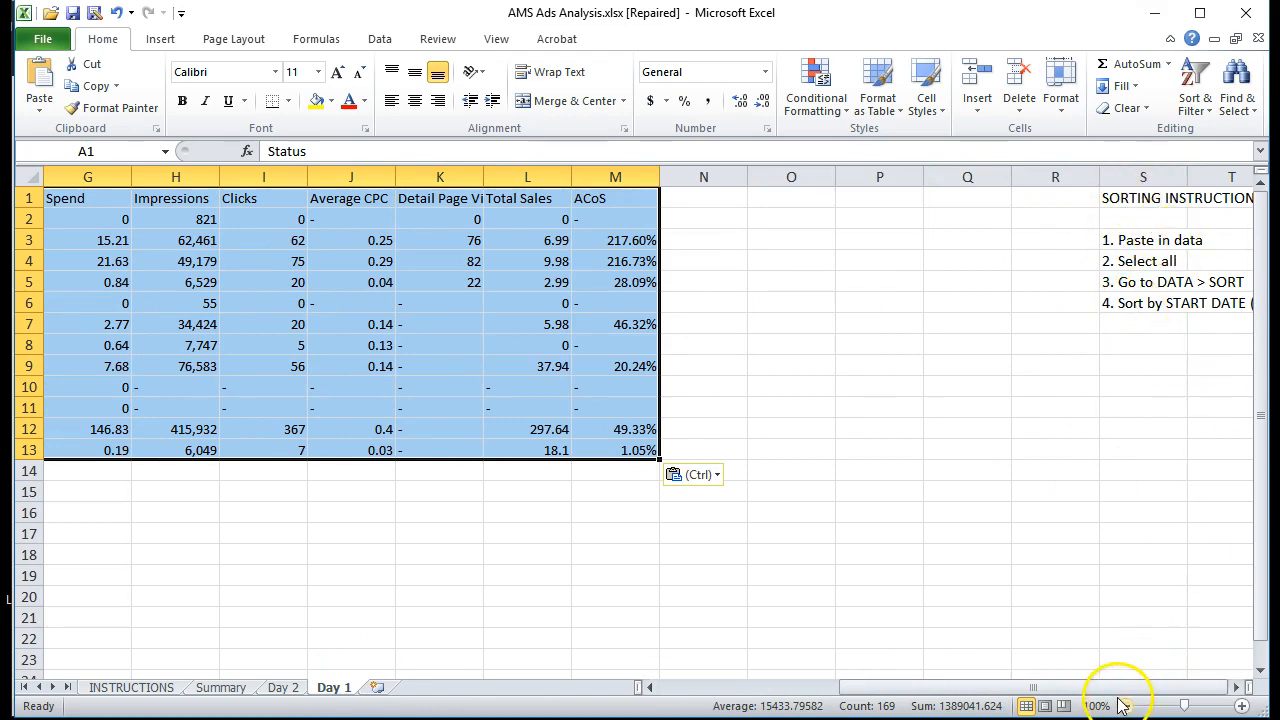
drag(1180, 693, 1180, 693)
drag(1098, 177, 686, 180)
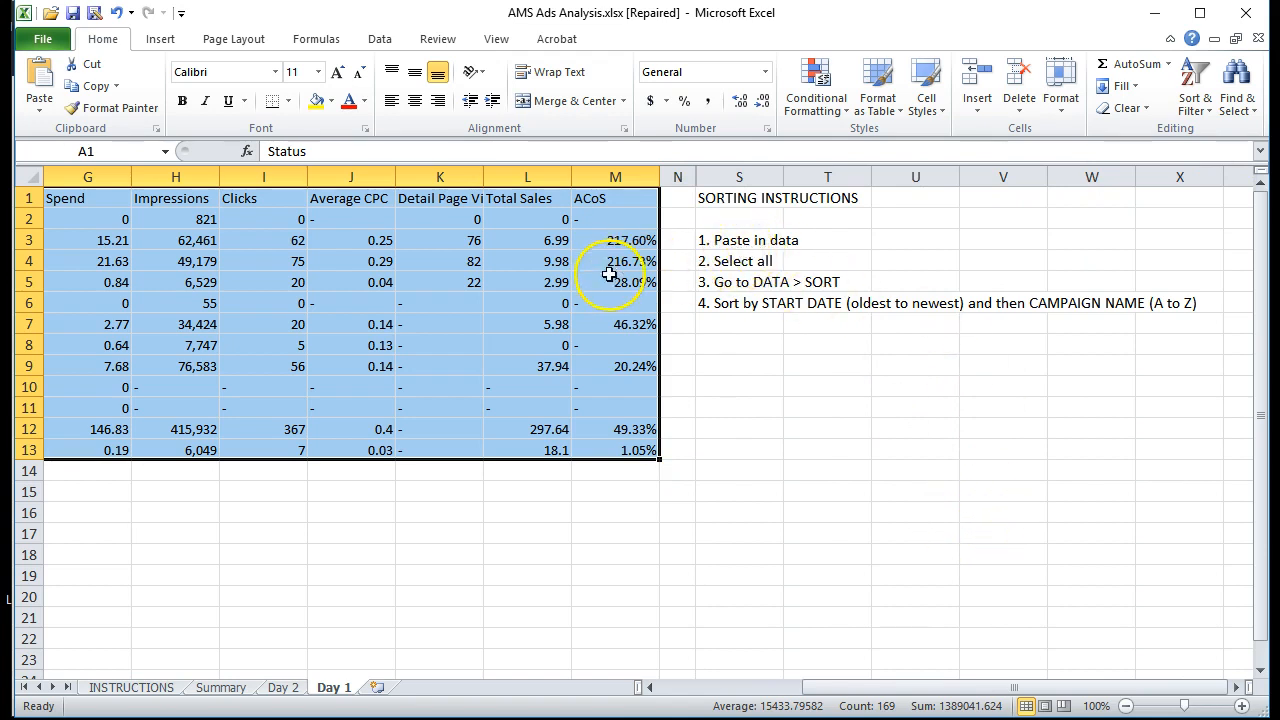
Select the campaign data A1:M13 on the Day 1 sheet and zoom the sheet out to 70%
drag(925, 690, 835, 688)
click(263, 366)
drag(60, 198, 1130, 440)
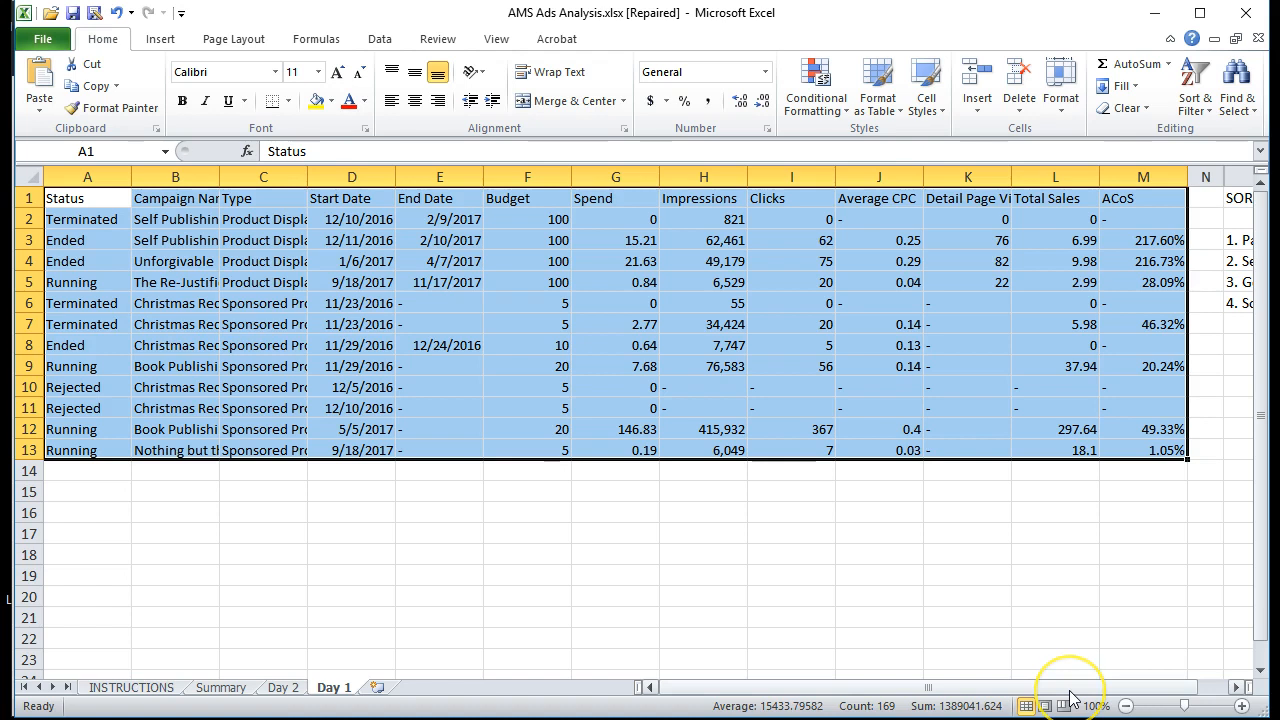
drag(1070, 691, 1130, 670)
drag(1034, 691, 1132, 684)
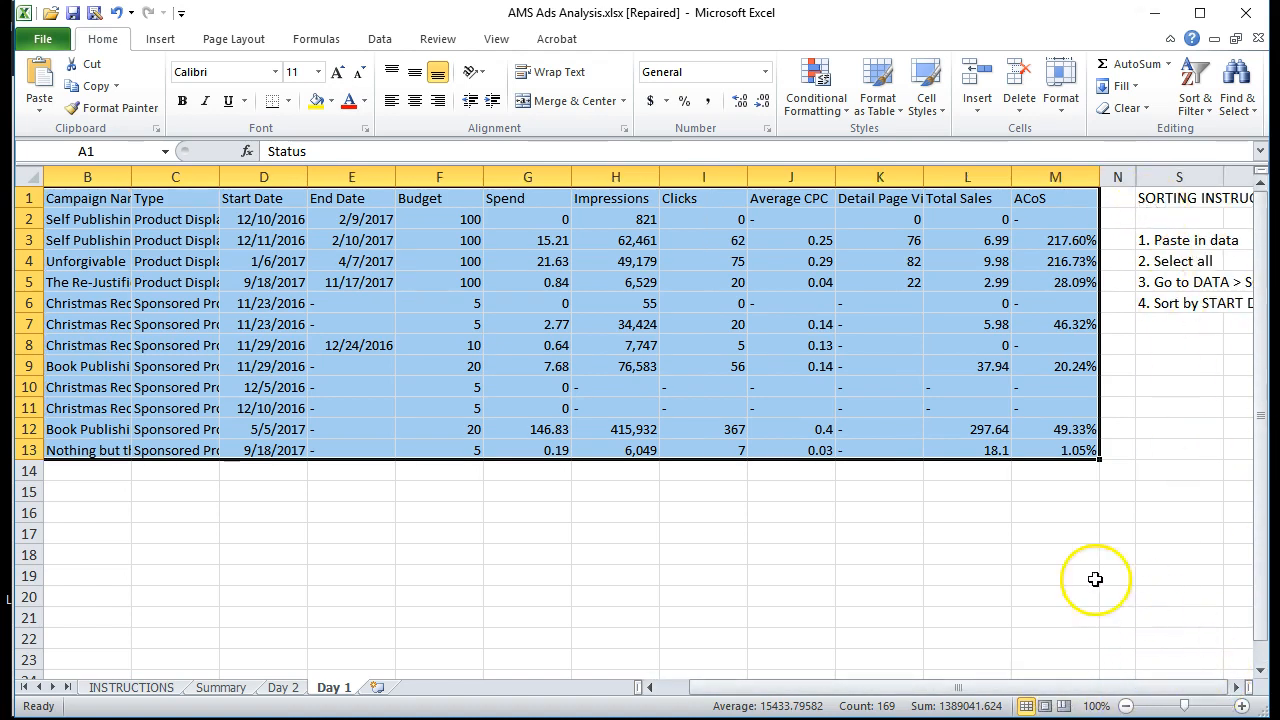
scroll(1000, 553, down, 2)
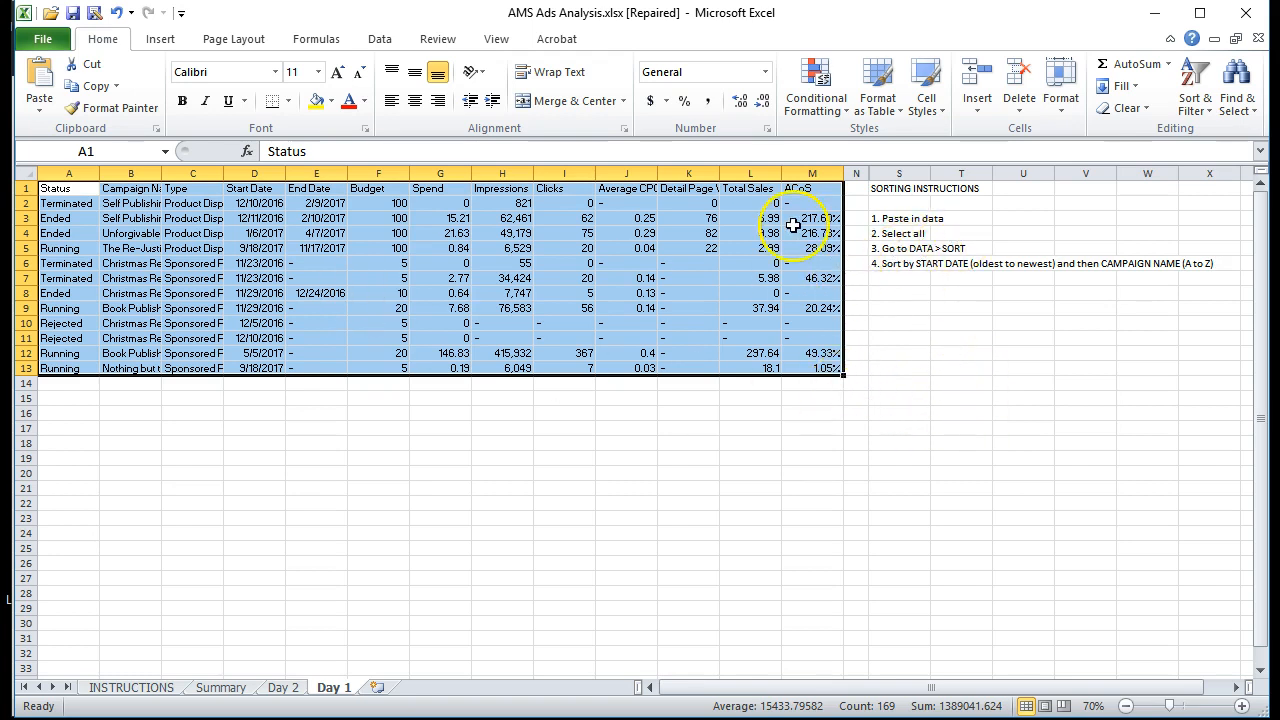
Start a custom sort of the selected Day 1 data by Start Date, oldest to newest
click(378, 40)
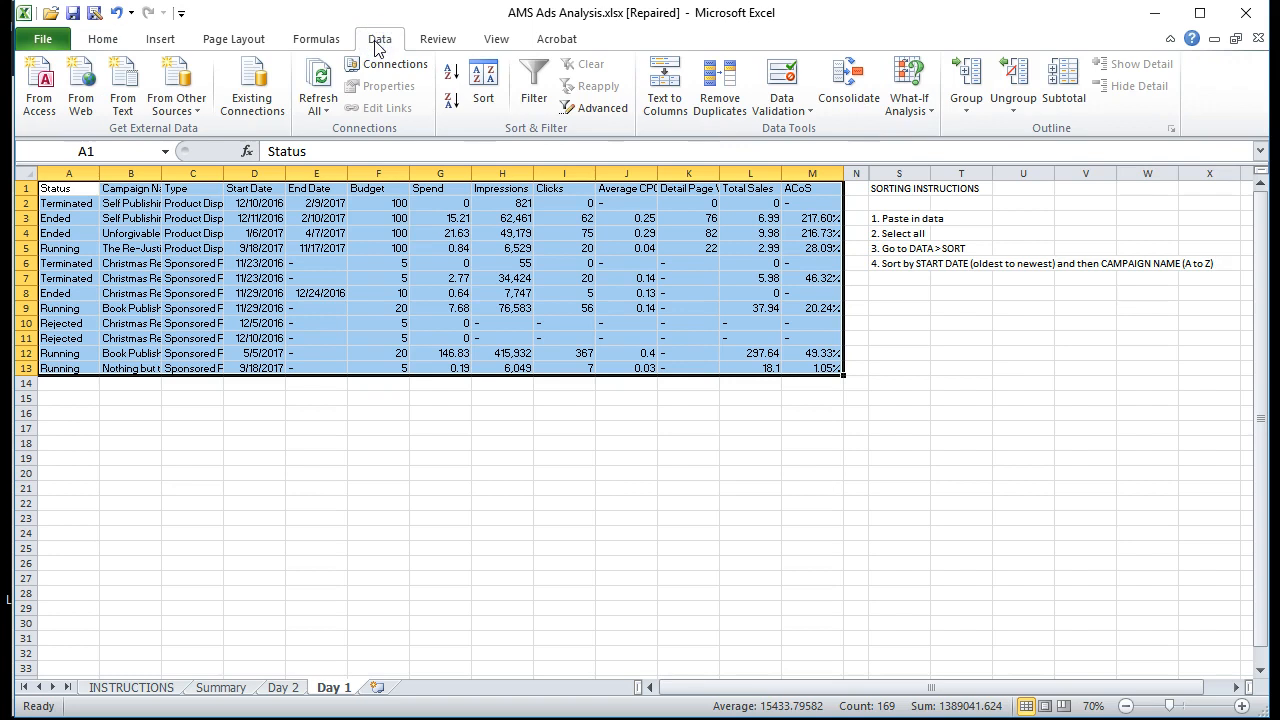
click(466, 80)
click(494, 95)
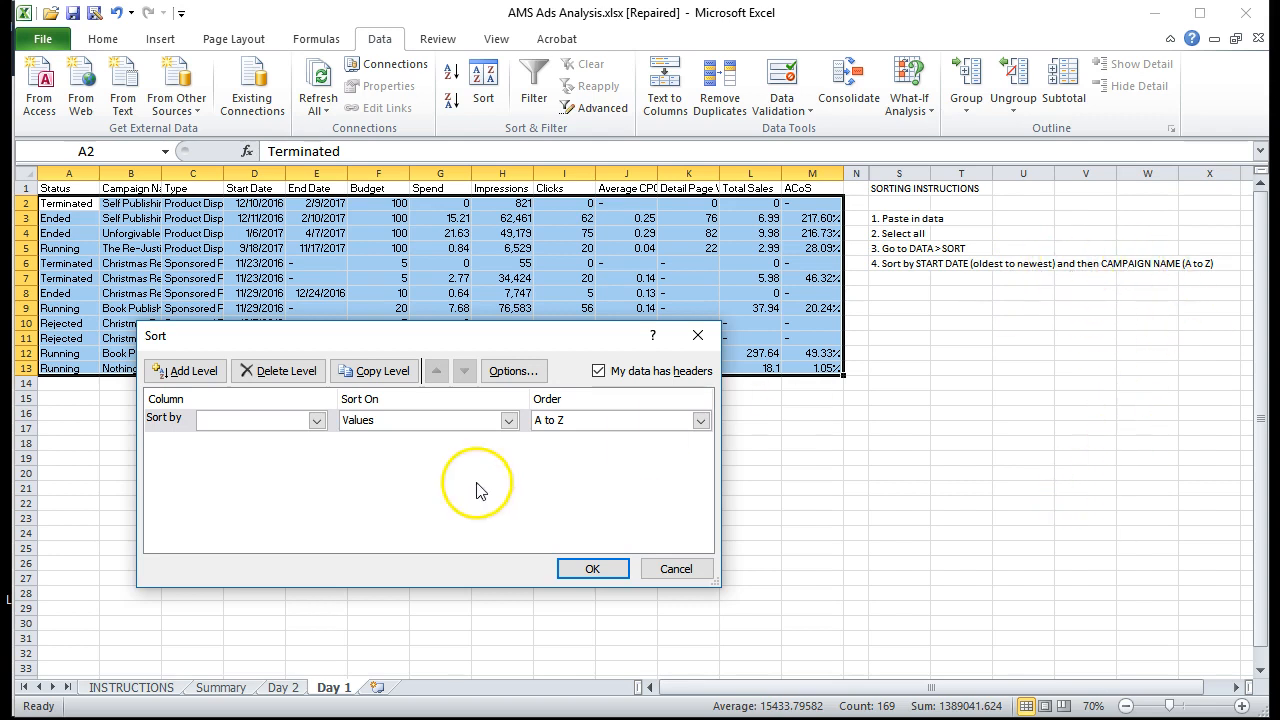
click(316, 420)
click(233, 480)
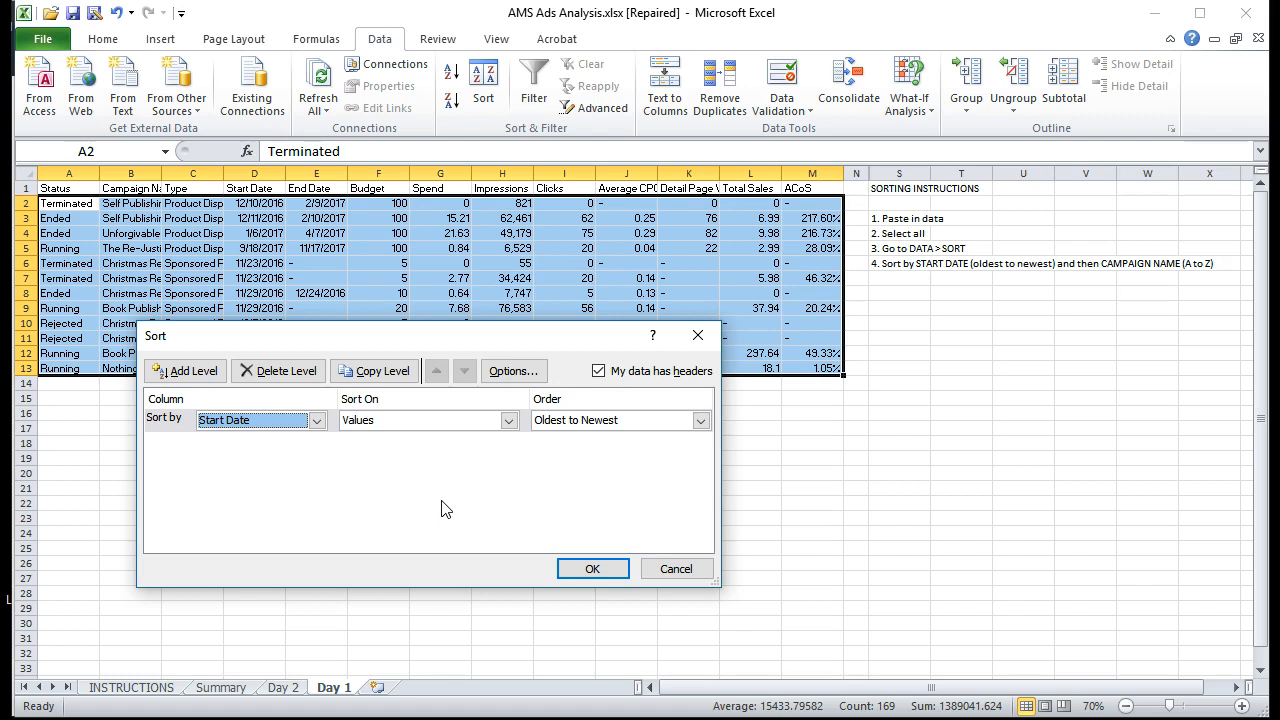
Add a second sort level by Campaign Name, A to Z, and apply the sort to the Day 1 data
click(174, 376)
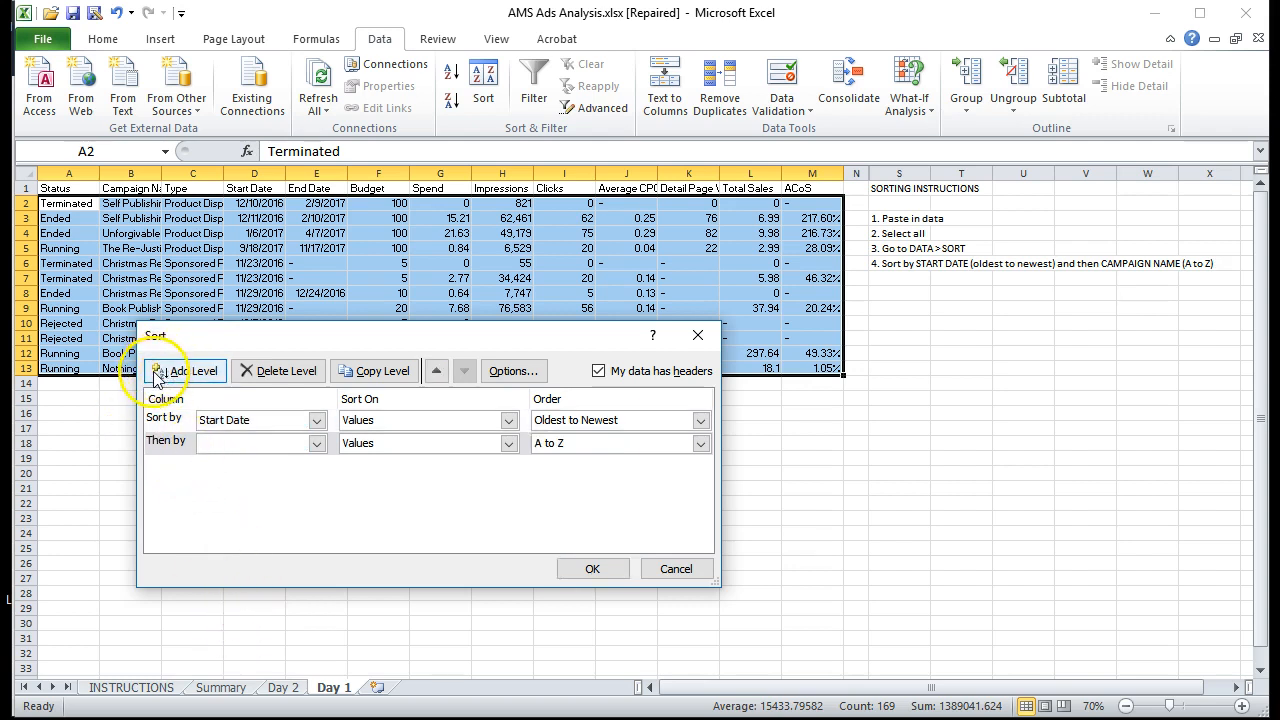
click(316, 444)
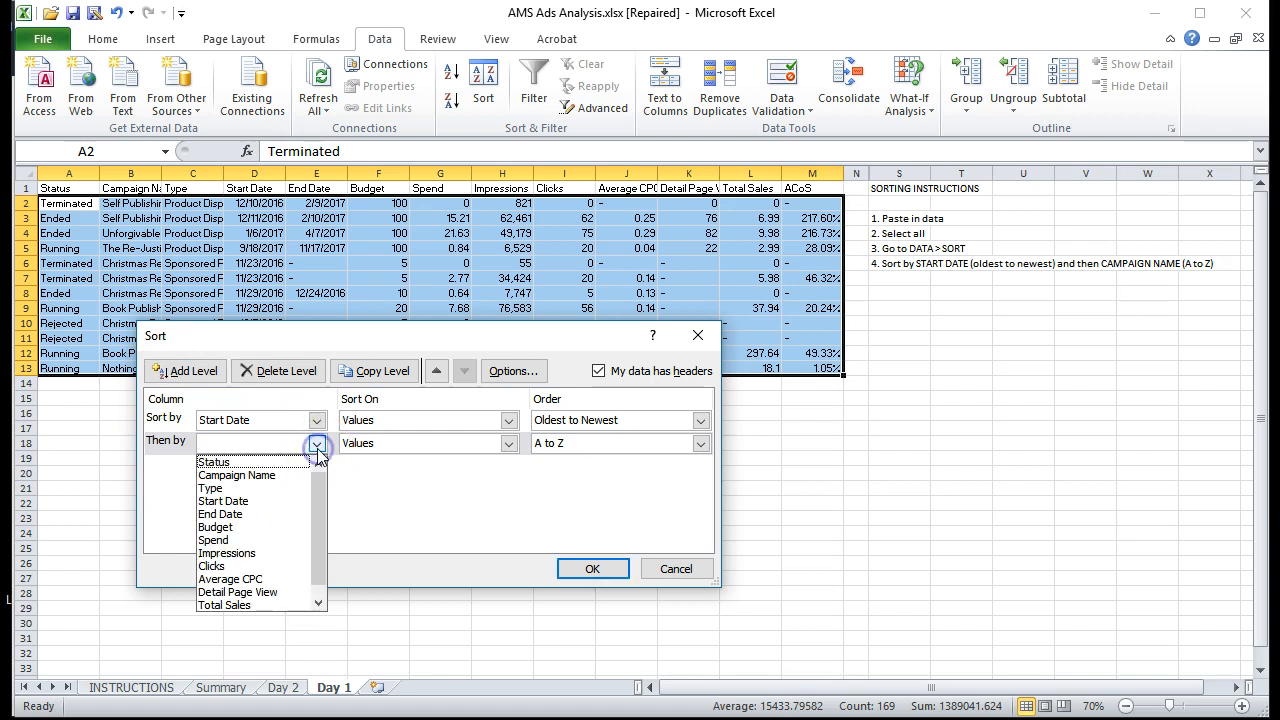
click(310, 474)
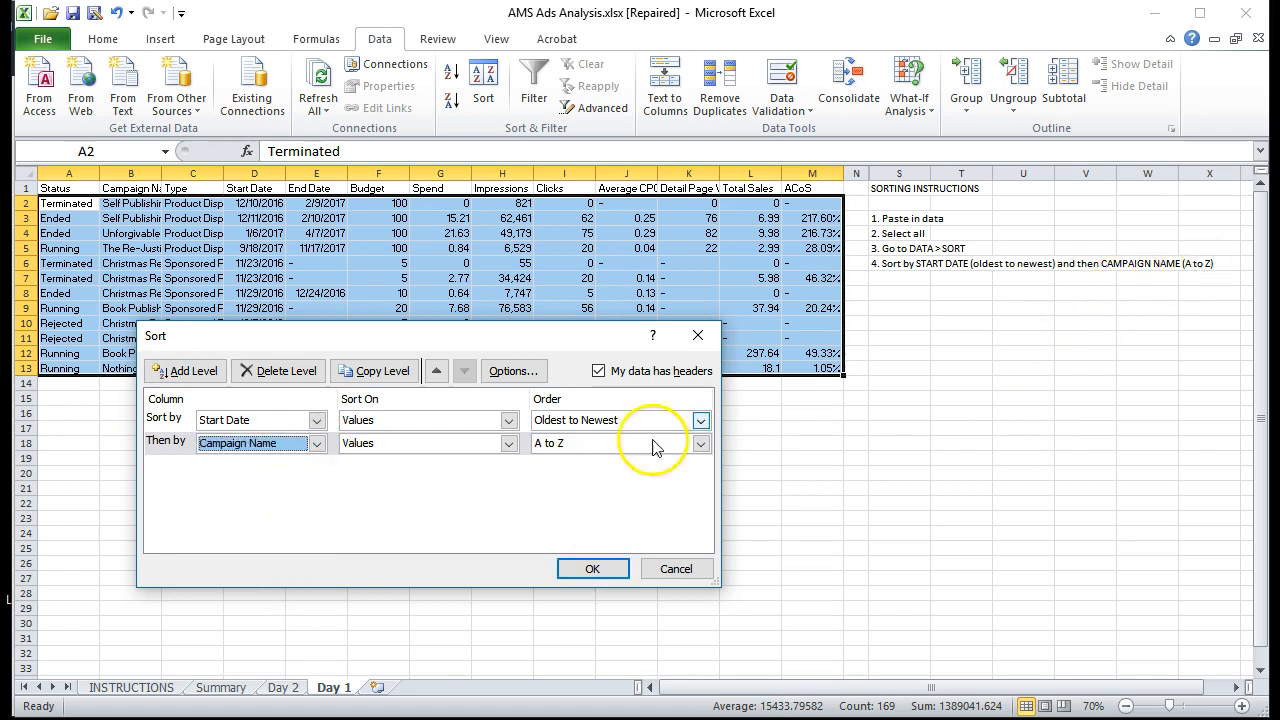
click(590, 569)
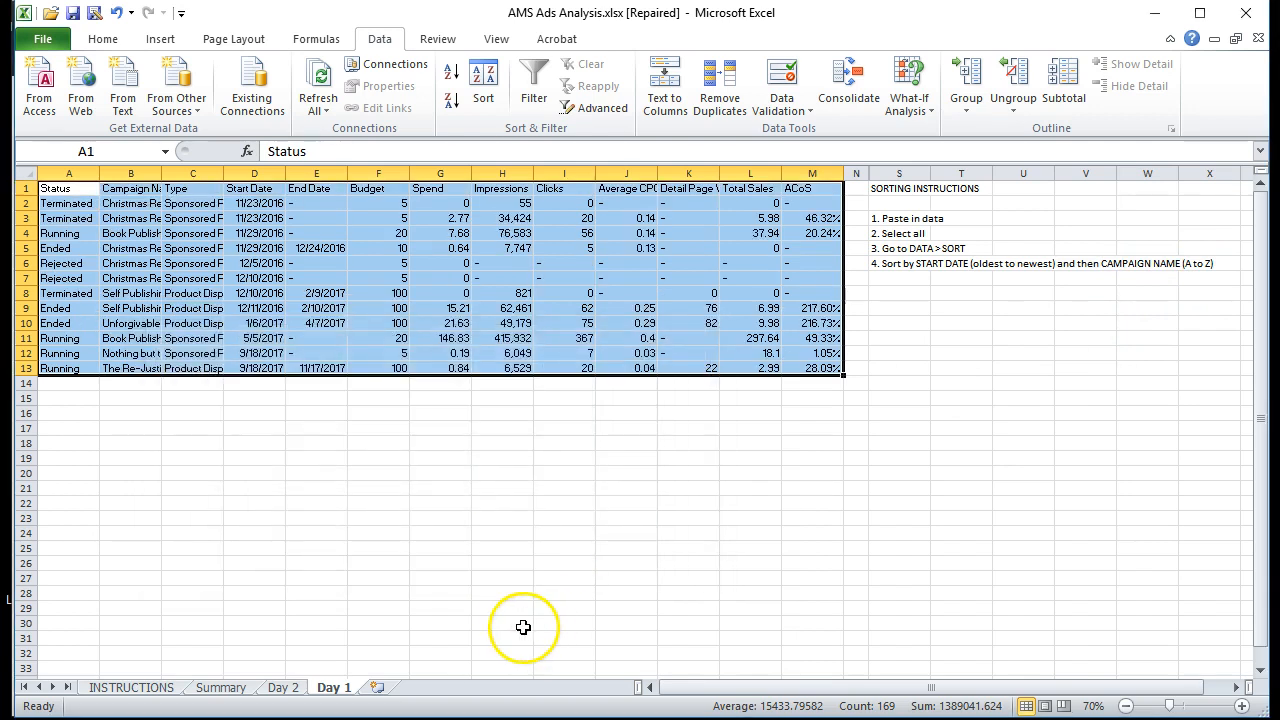
Review the instruction for filling Summary columns A-G and compare the Summary headings with the column order on the Day 1 sheet
click(130, 688)
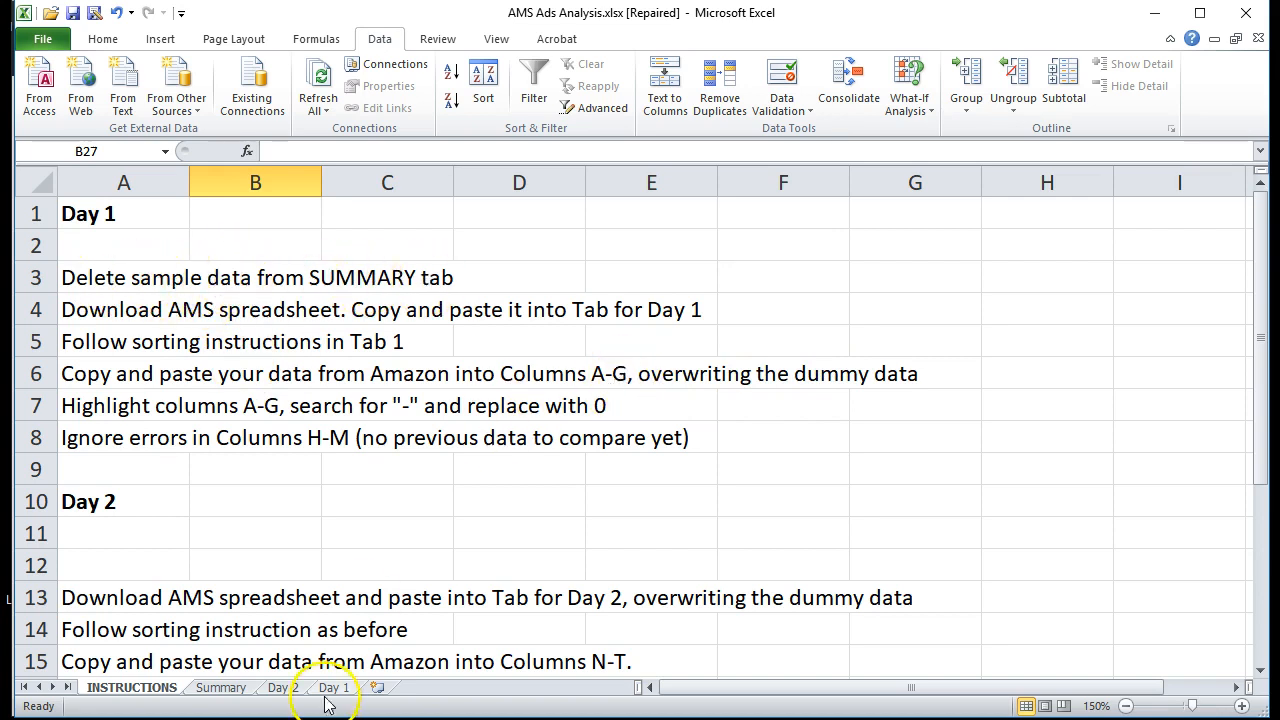
click(221, 688)
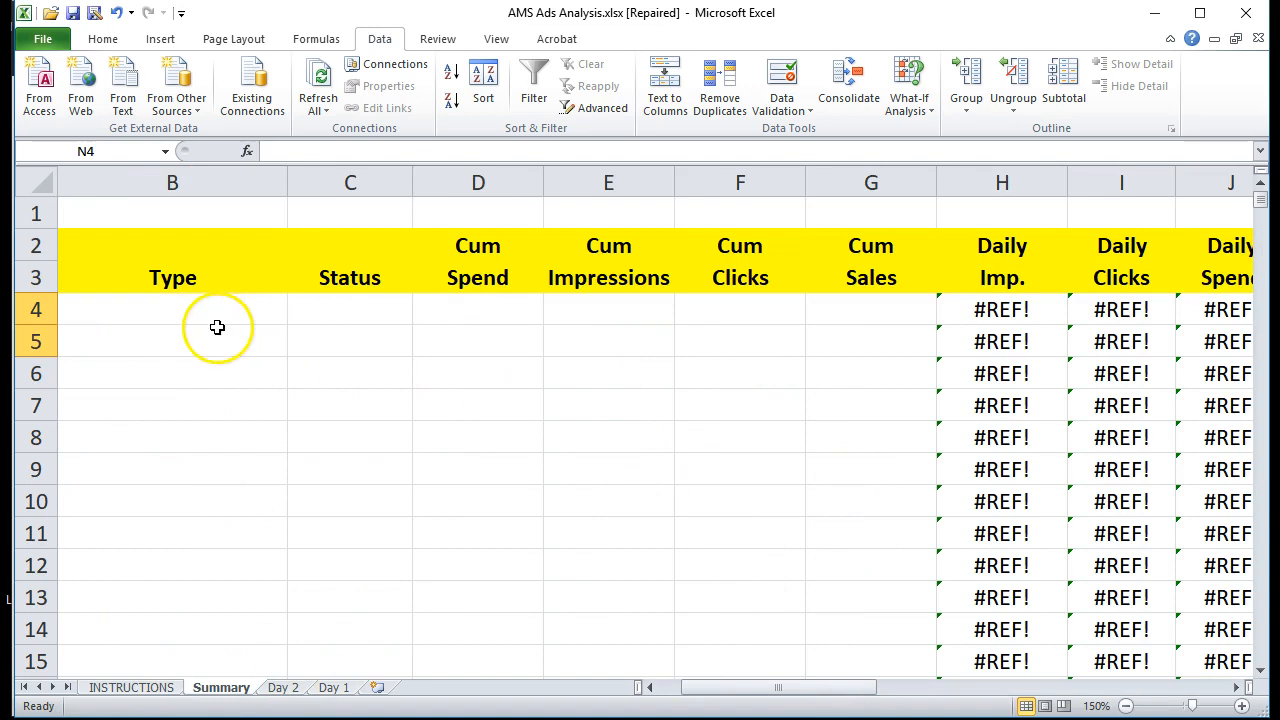
drag(788, 693, 885, 688)
drag(770, 680, 694, 677)
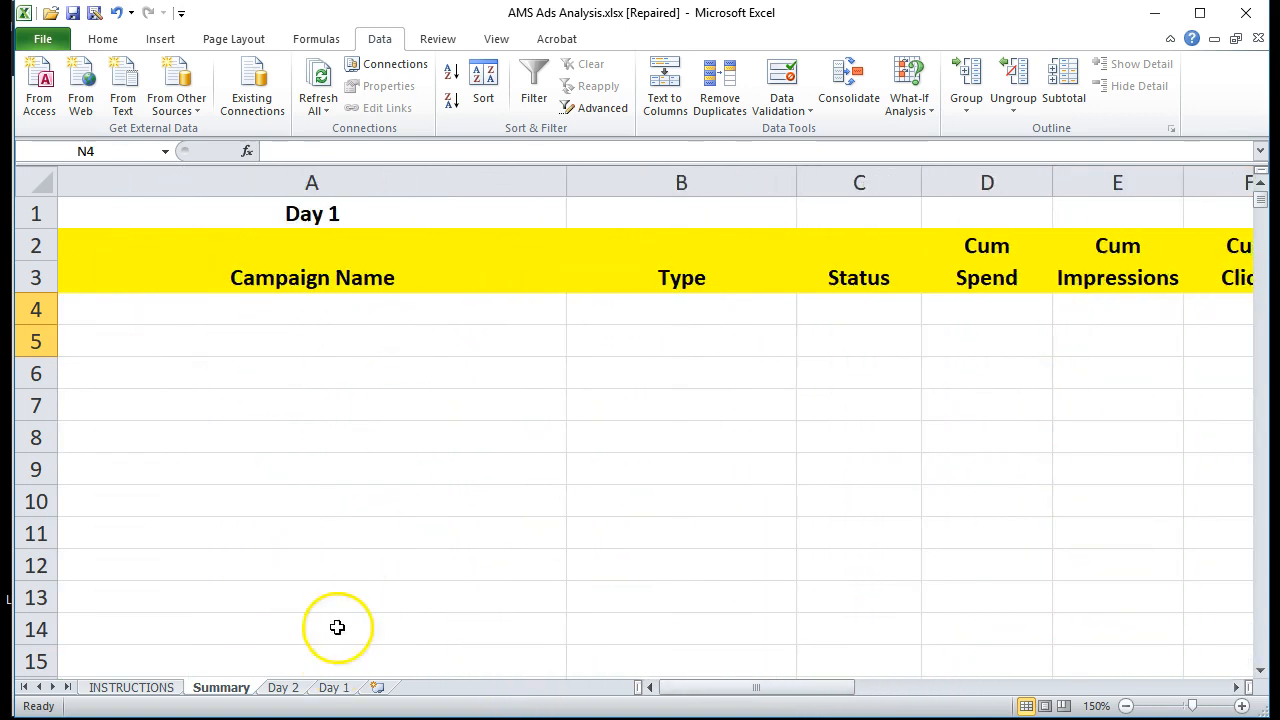
click(334, 688)
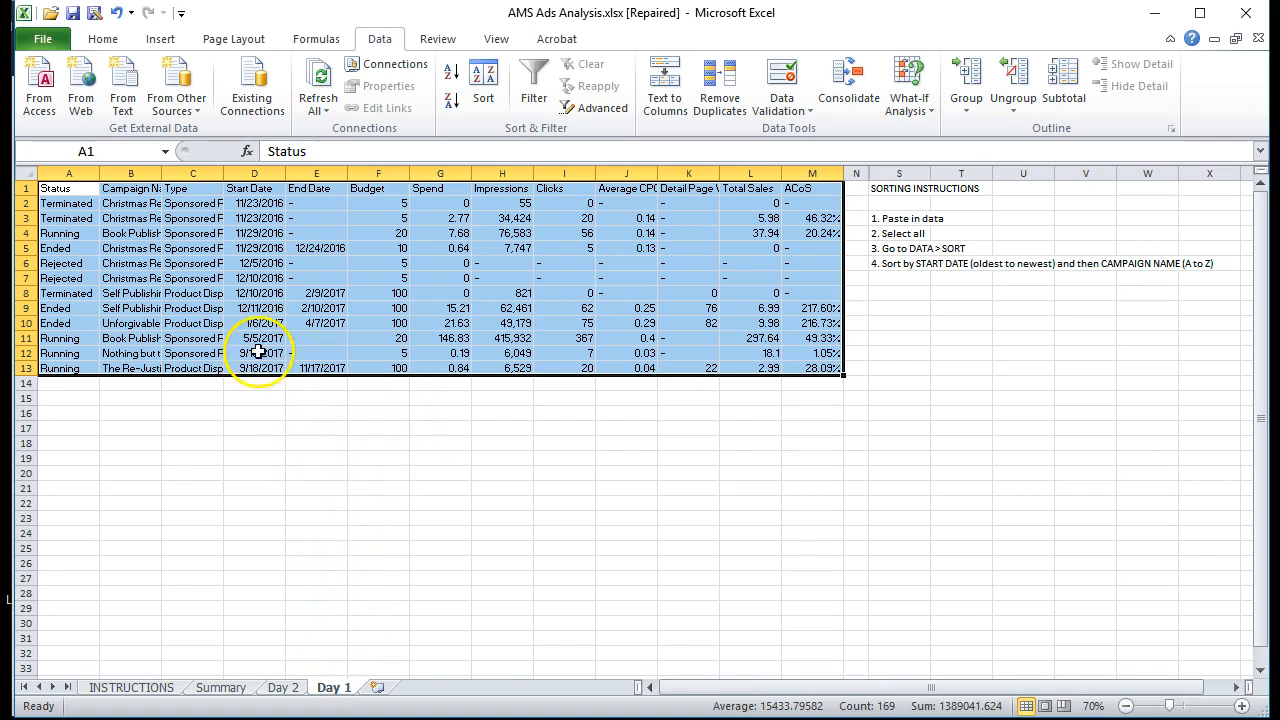
click(55, 206)
drag(69, 212, 442, 368)
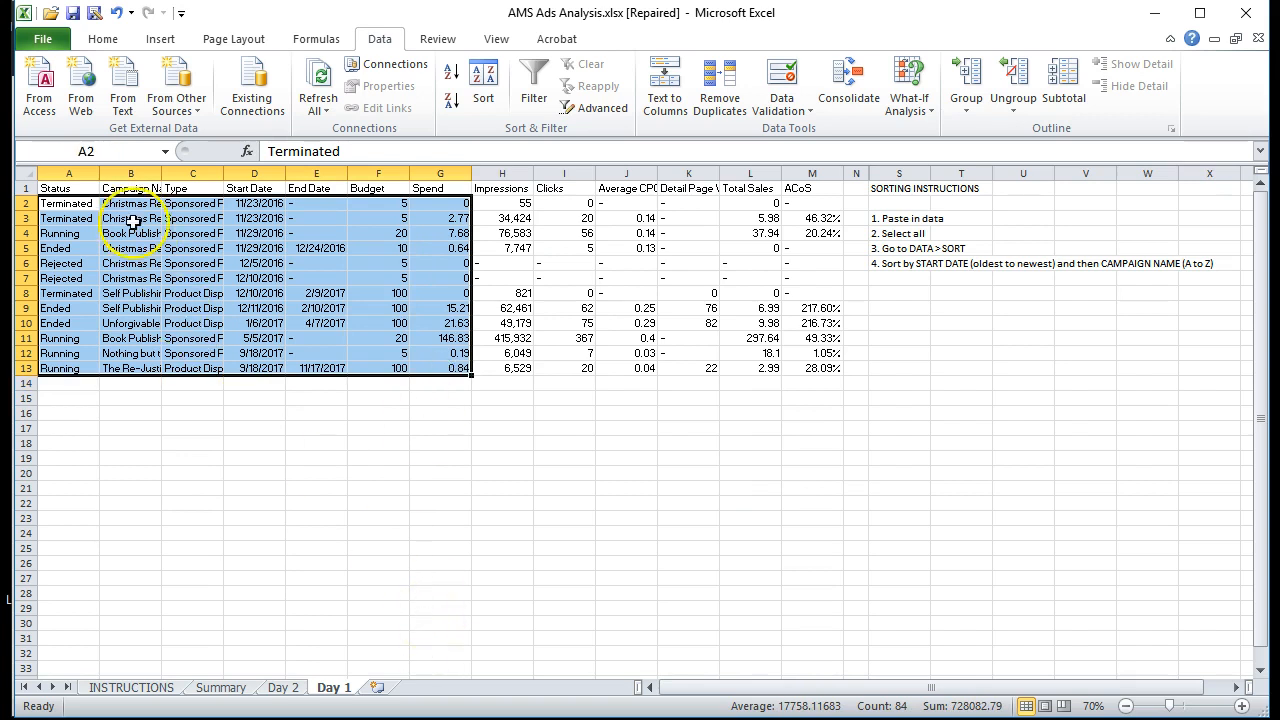
click(220, 688)
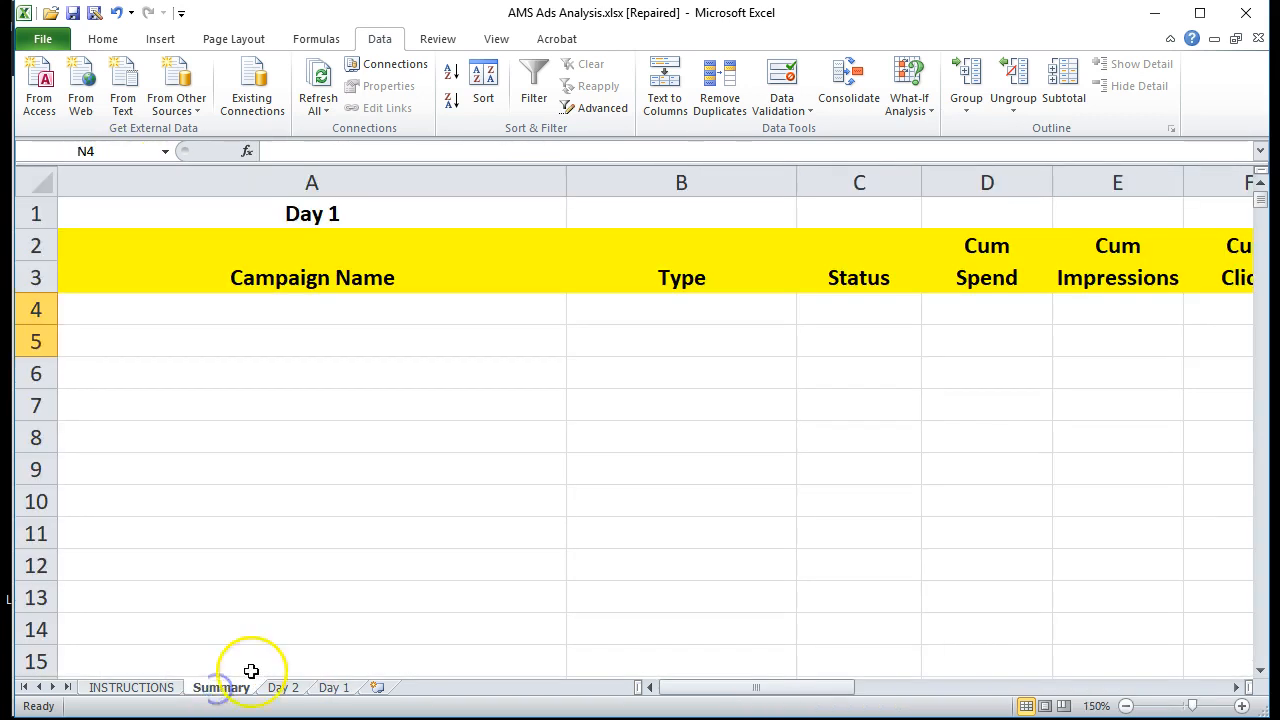
click(131, 688)
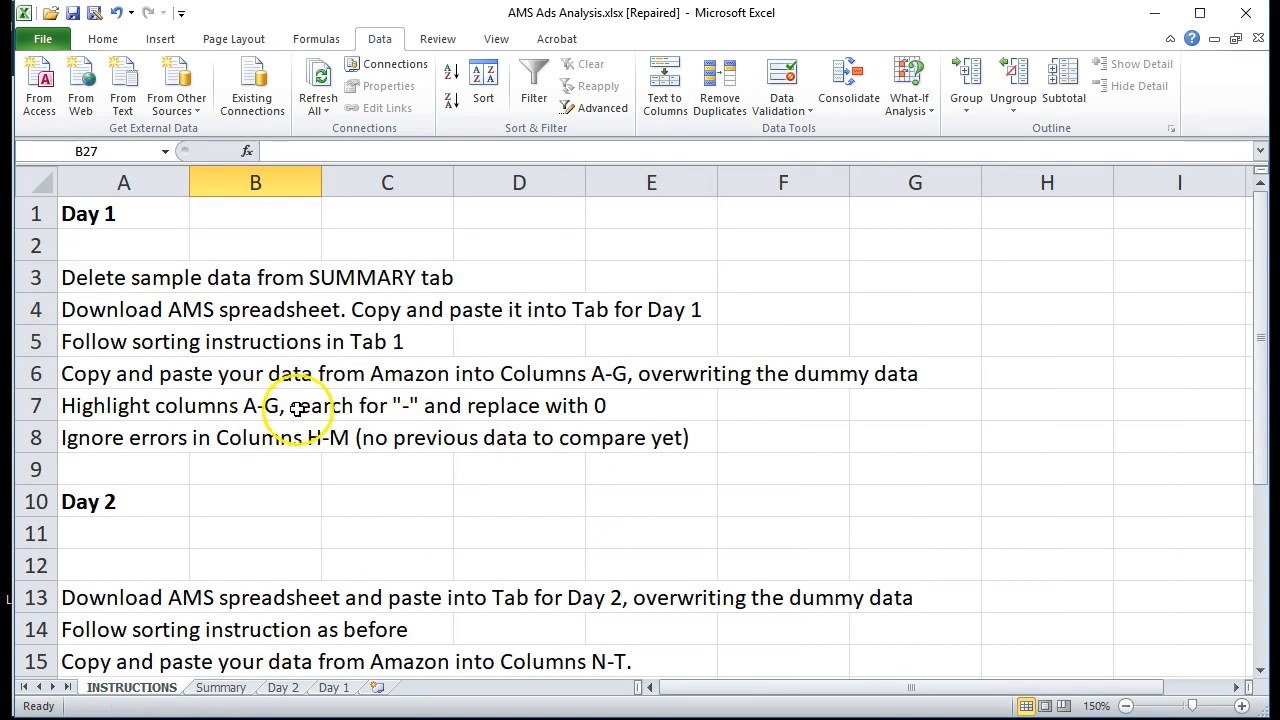
click(221, 688)
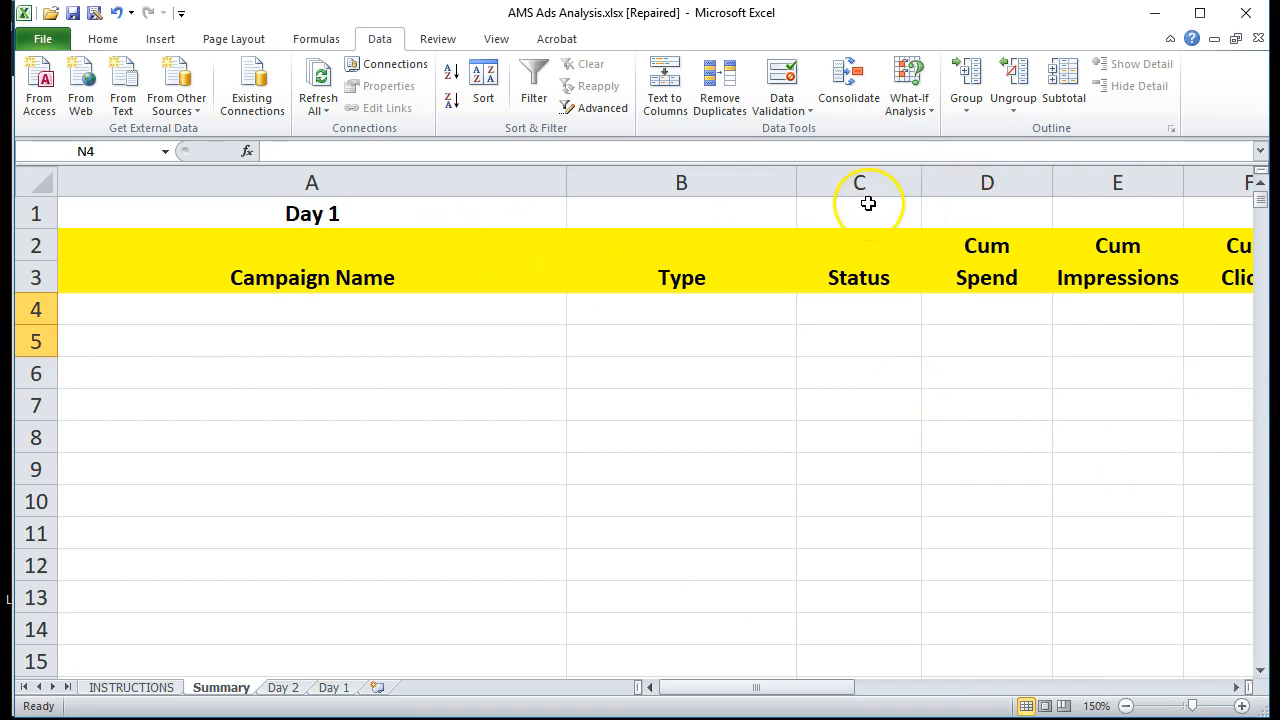
drag(846, 690, 874, 693)
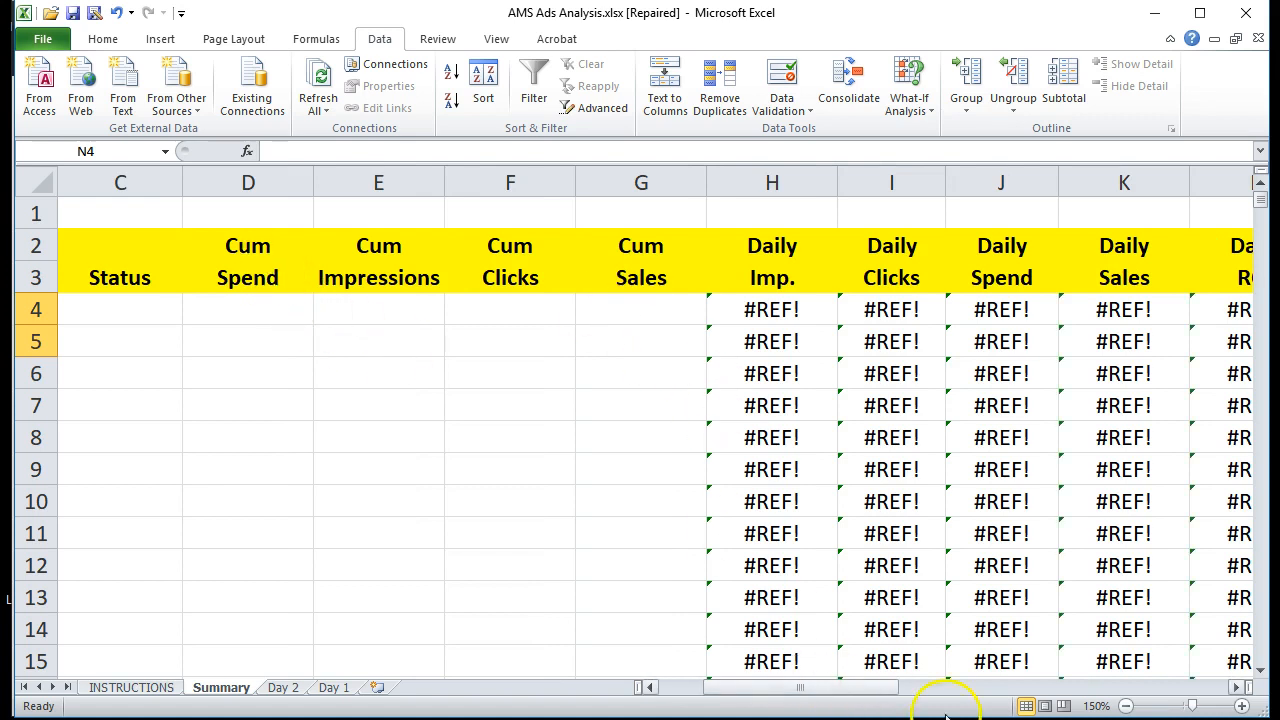
drag(893, 698, 726, 703)
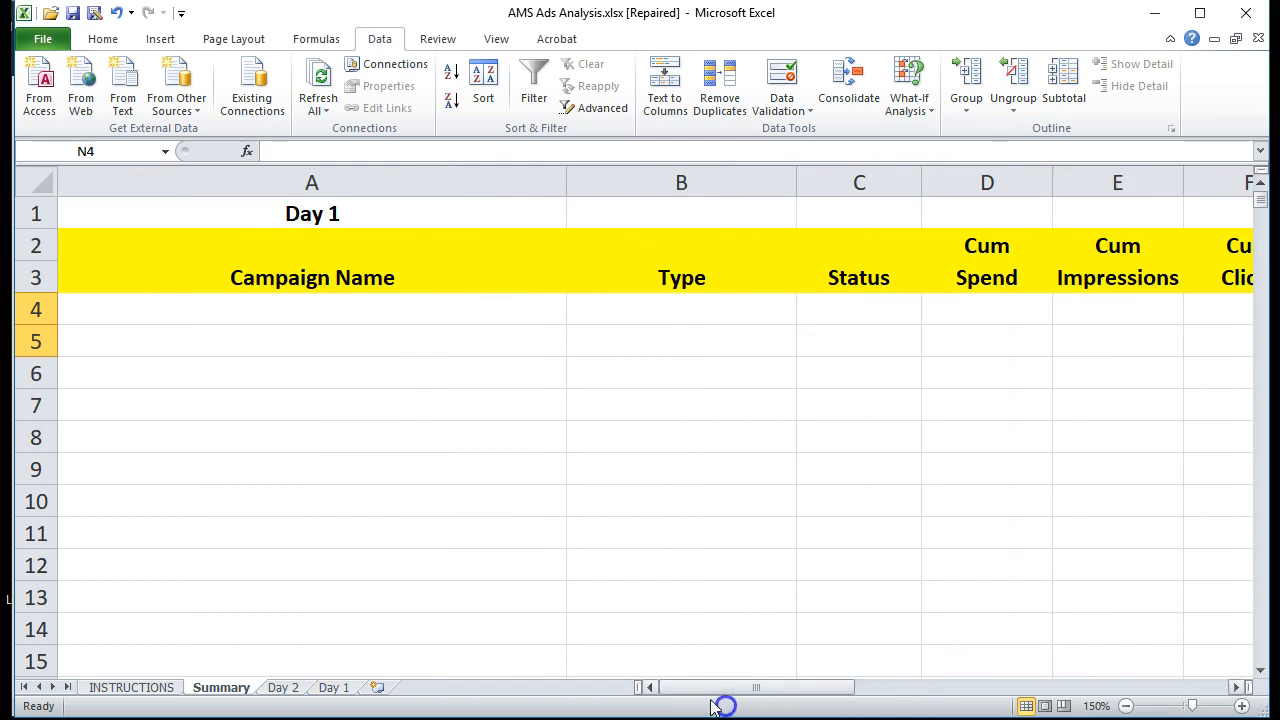
Copy the campaign names in B2:B13 of the Day 1 sheet into the Summary sheet's Campaign Name column at A4
click(335, 688)
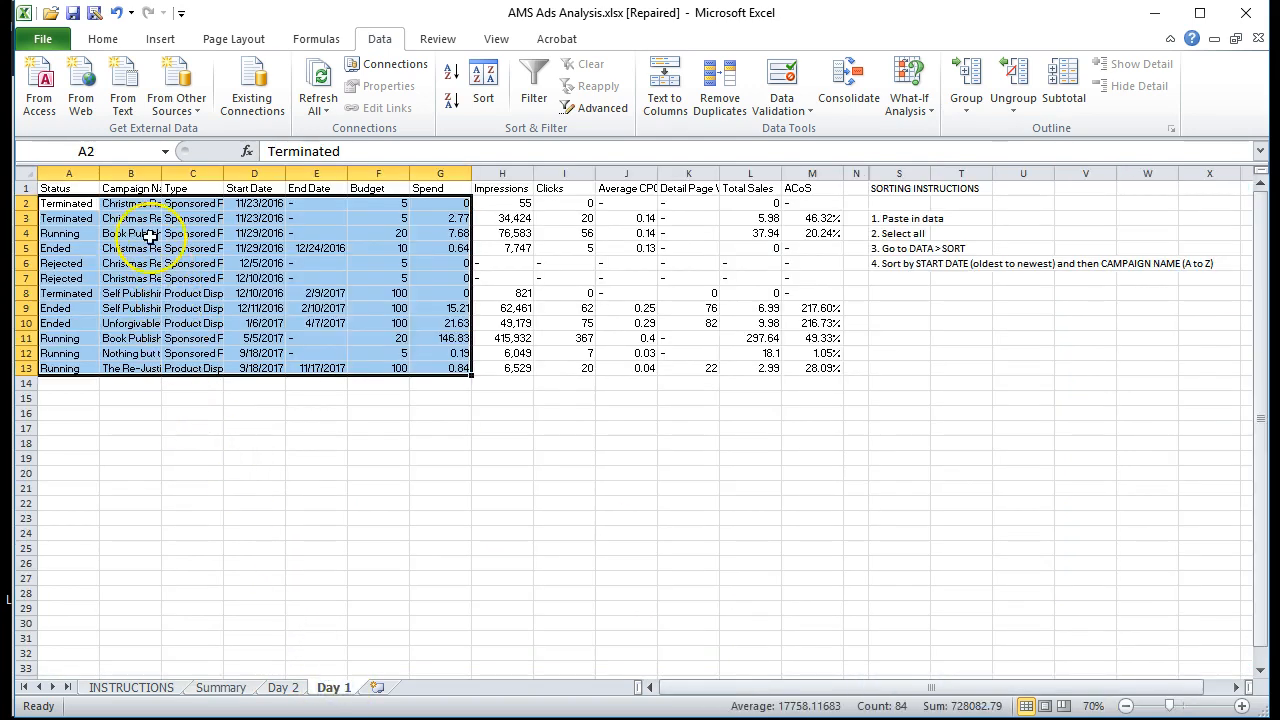
click(133, 205)
drag(134, 210, 139, 365)
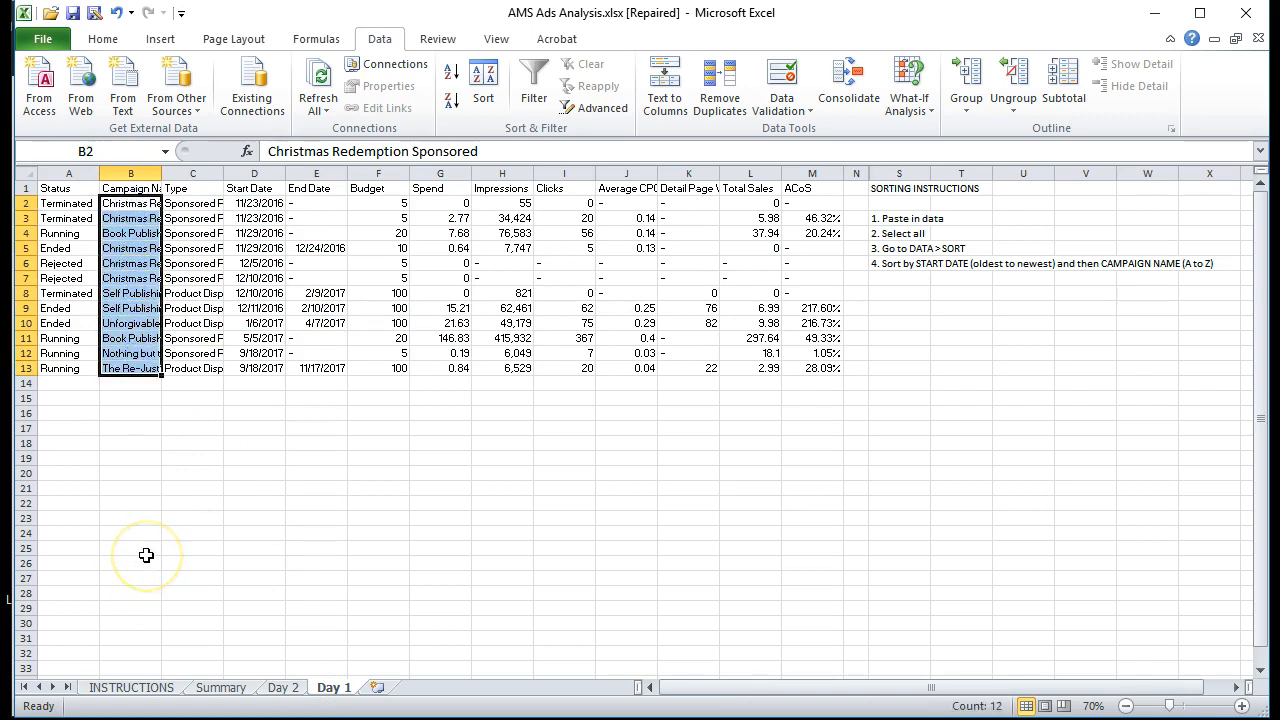
key(ctrl+c)
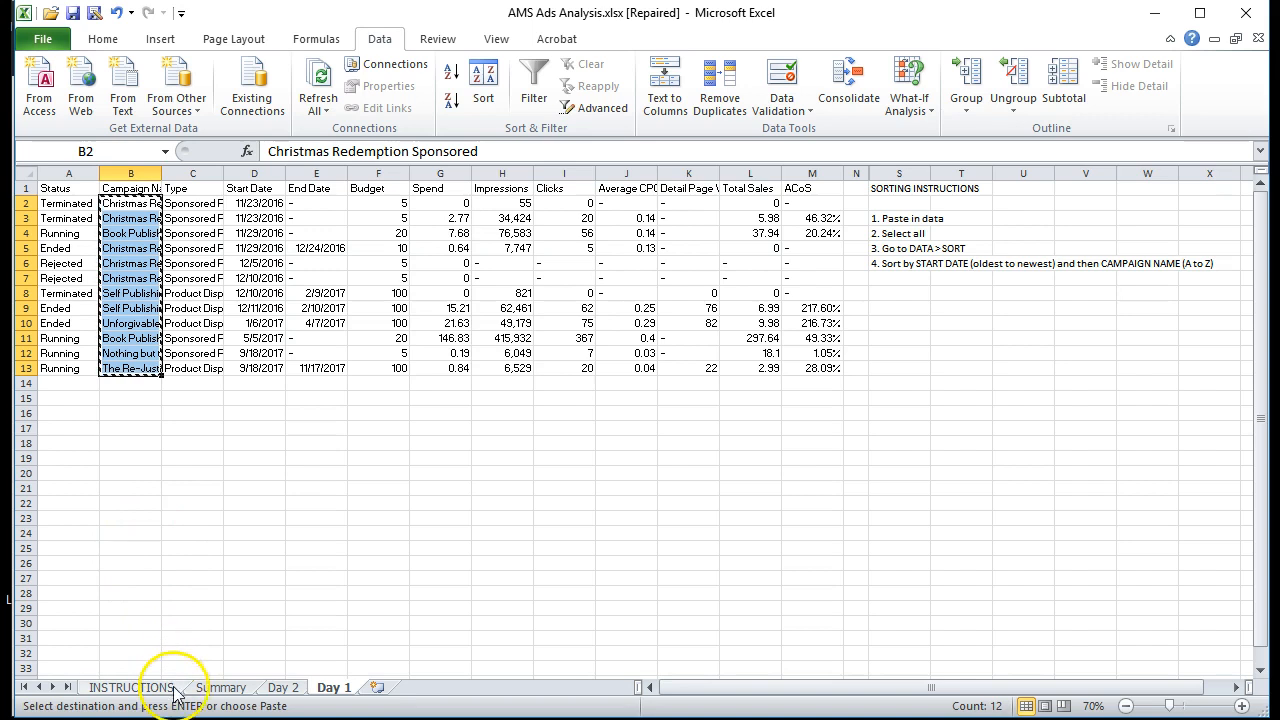
click(220, 687)
click(301, 315)
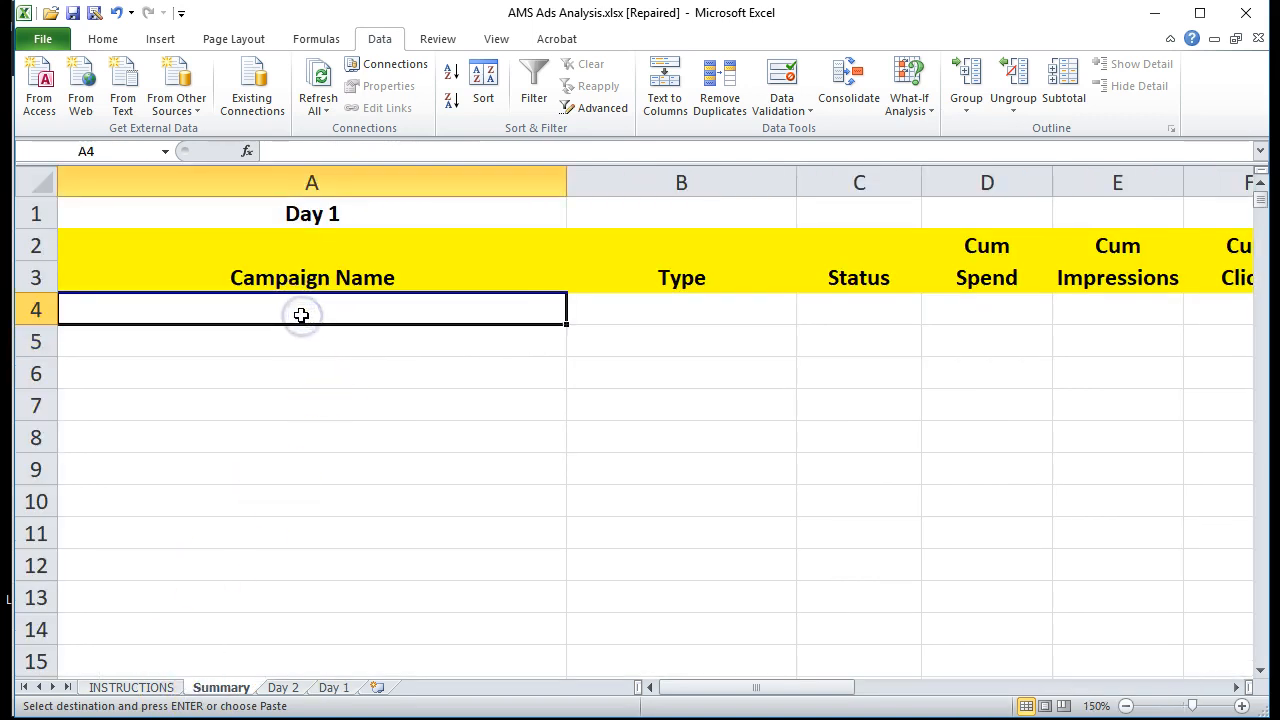
key(ctrl+v)
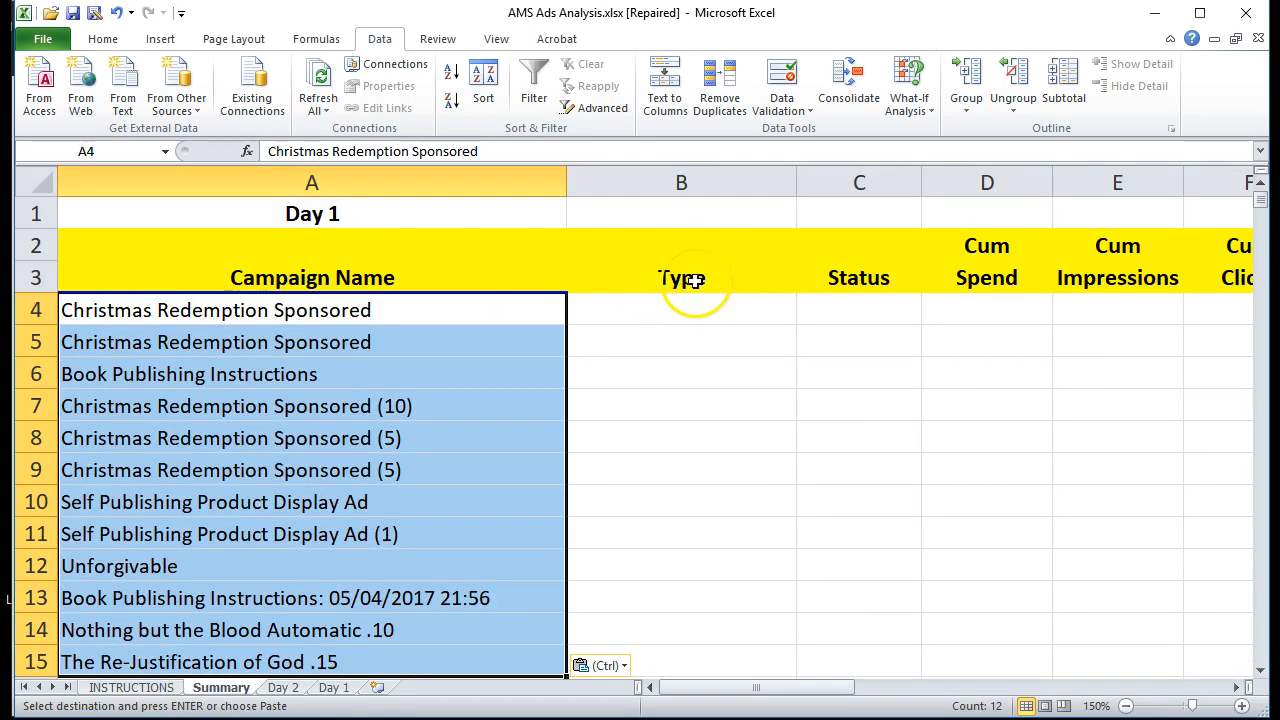
Copy the campaign types in C2:C13 of the Day 1 sheet into the Summary sheet at B4 and return to Day 1
click(334, 687)
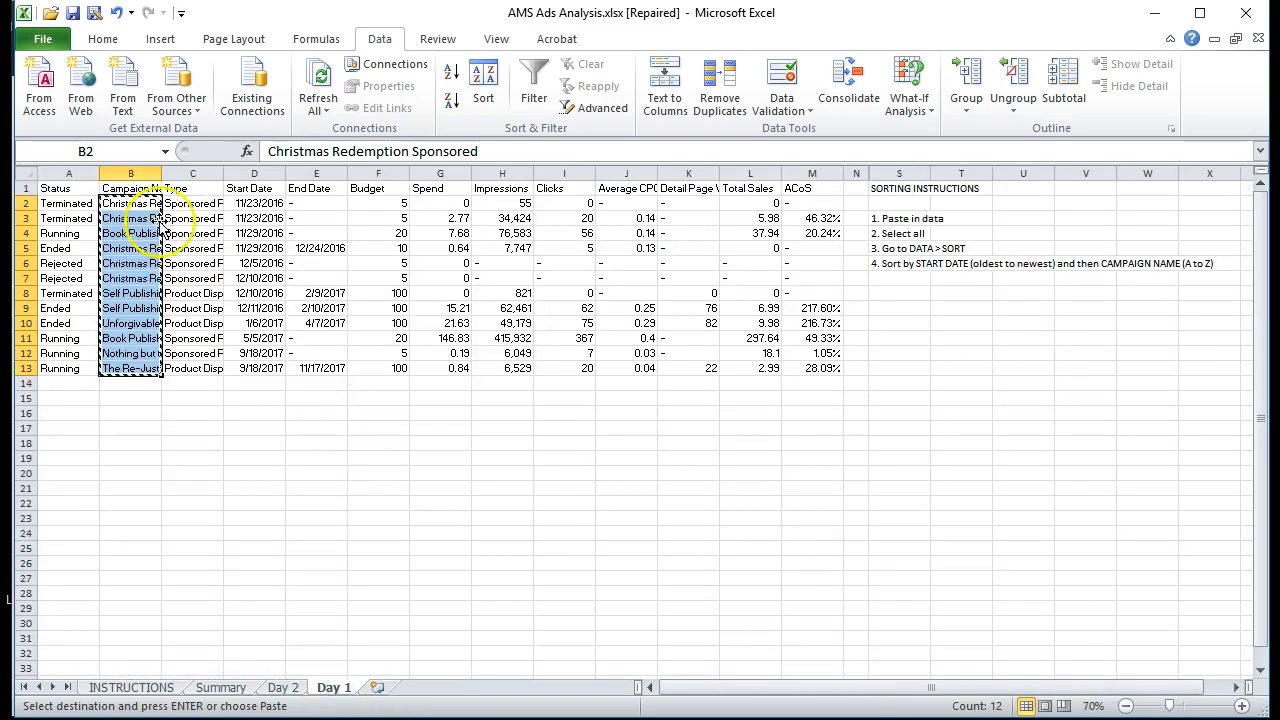
drag(195, 203, 193, 363)
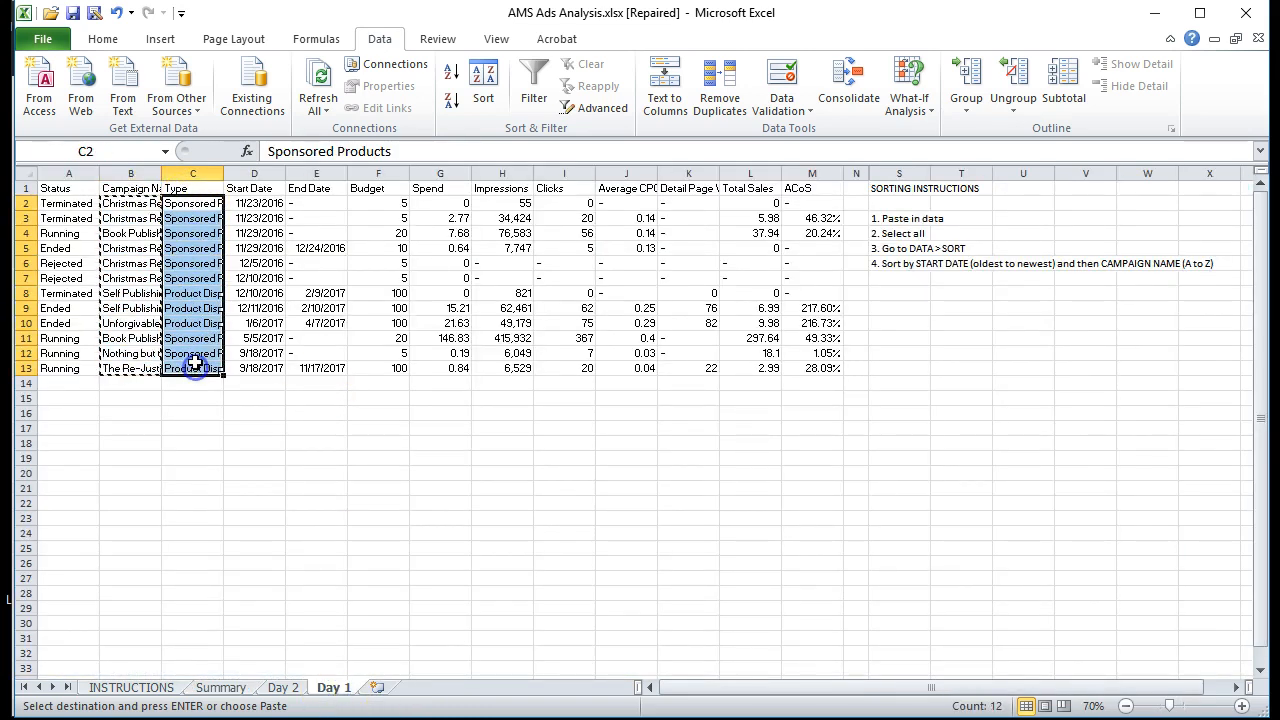
click(221, 687)
click(603, 310)
key(ctrl+v)
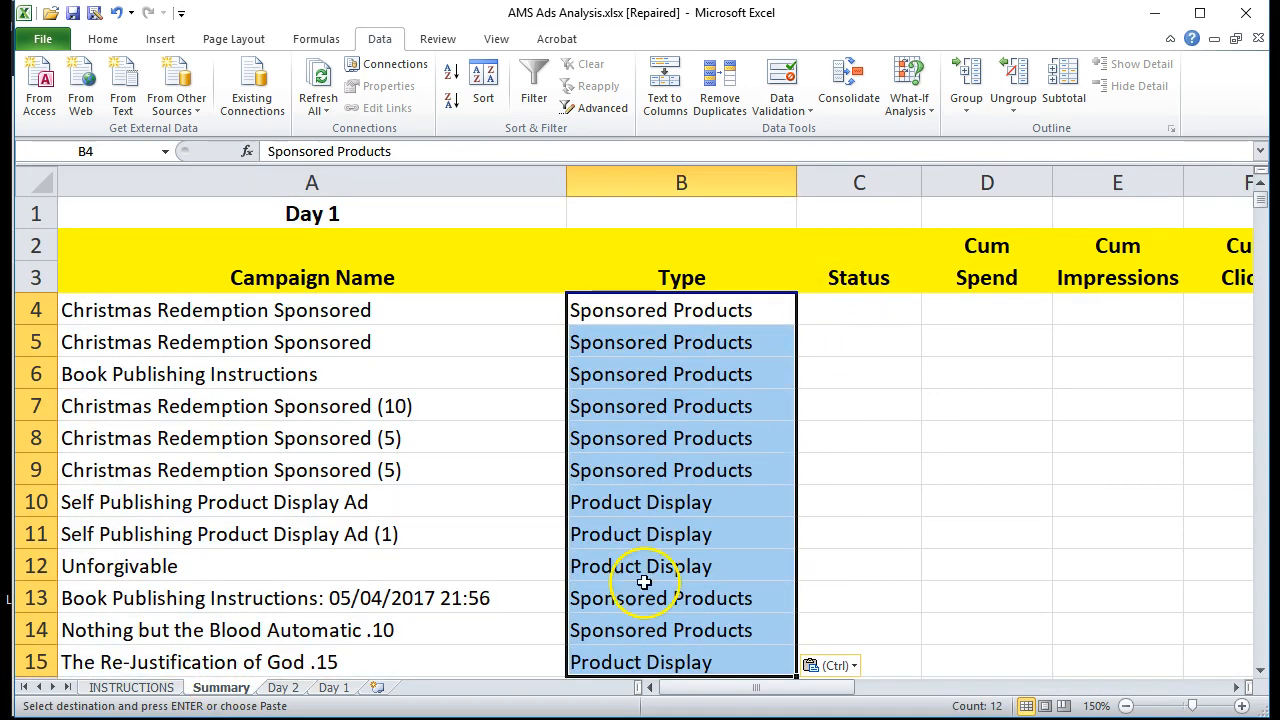
click(334, 688)
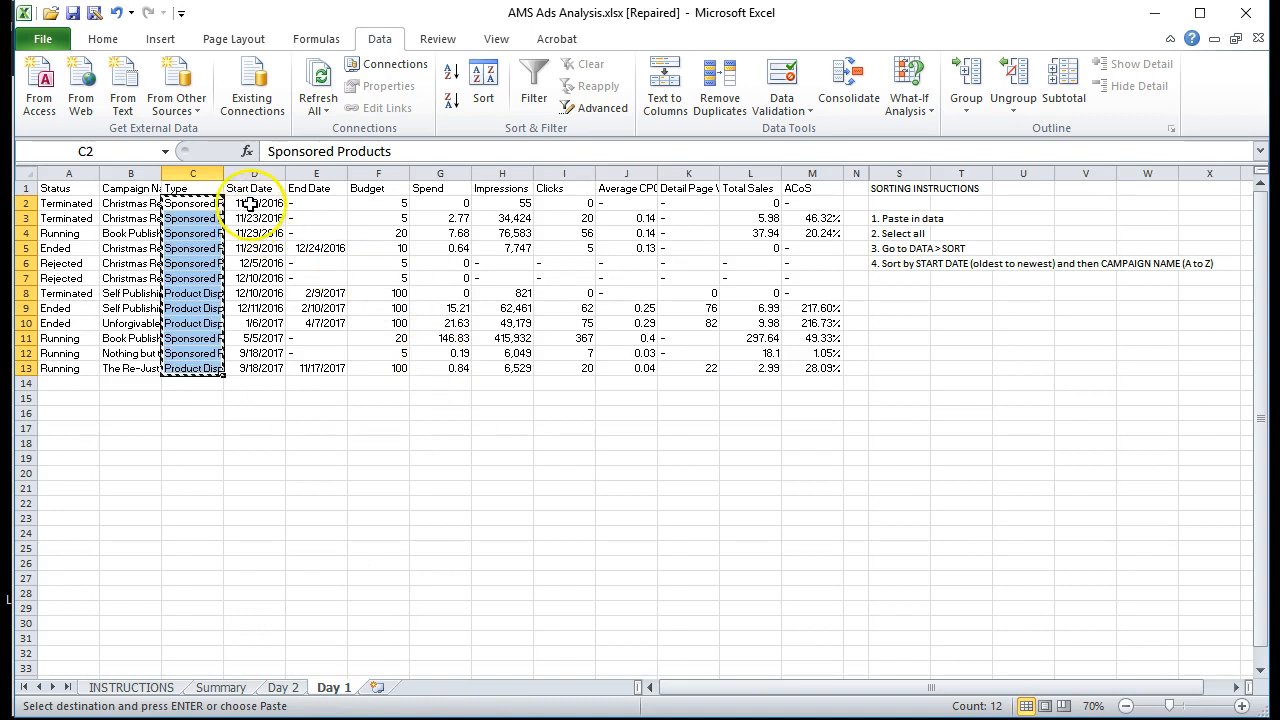
Copy the campaign statuses in A2:A13 of the Day 1 sheet into the Summary sheet's Status column at C4
drag(60, 203, 64, 369)
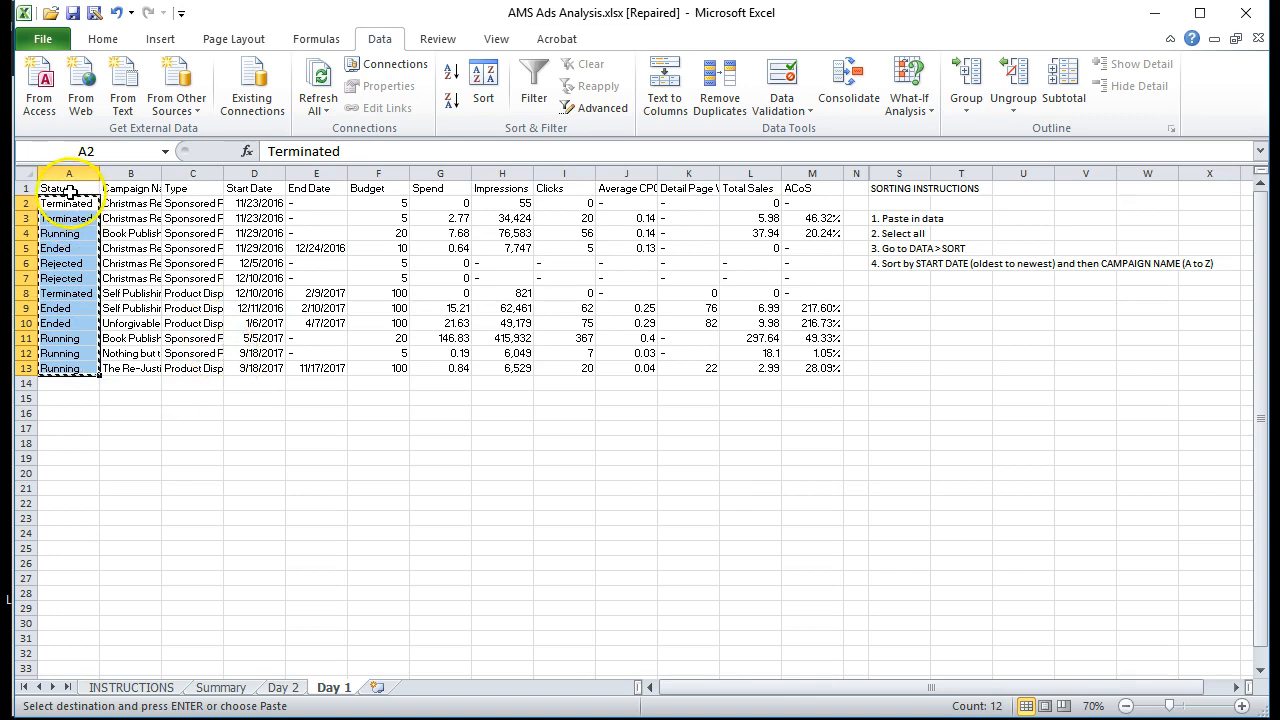
click(220, 687)
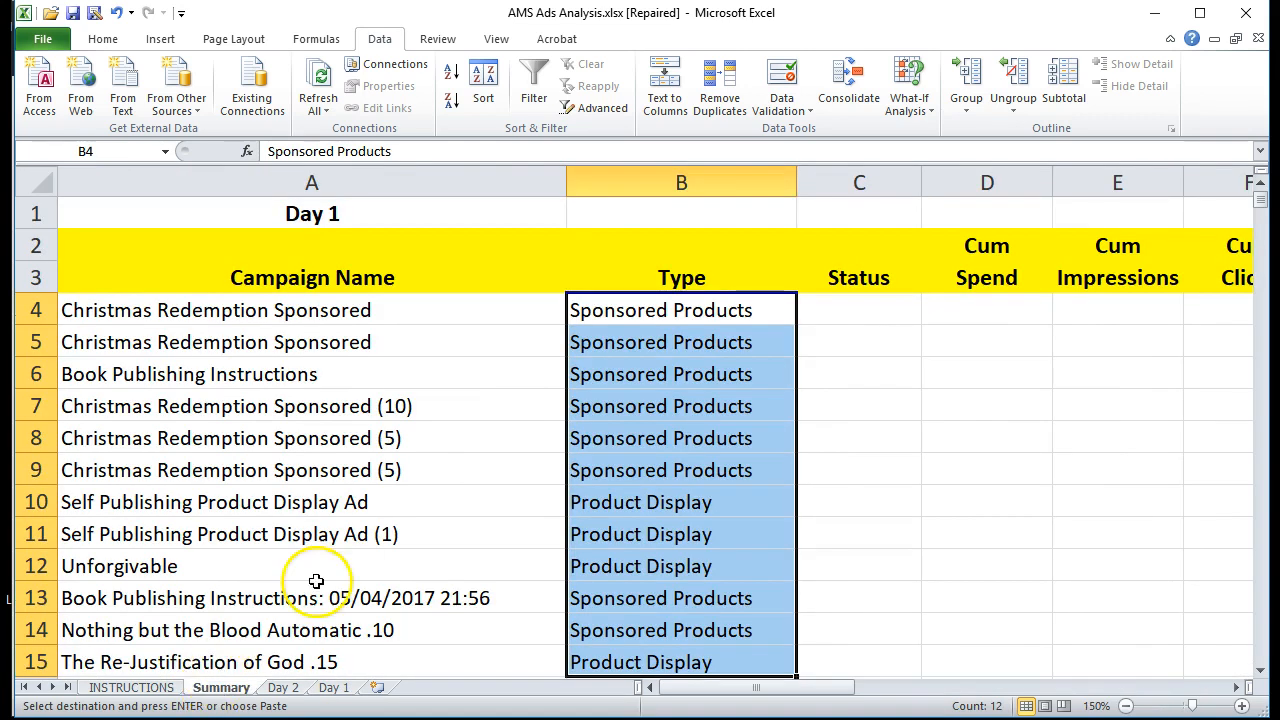
click(889, 311)
key(ctrl+v)
drag(837, 688, 891, 688)
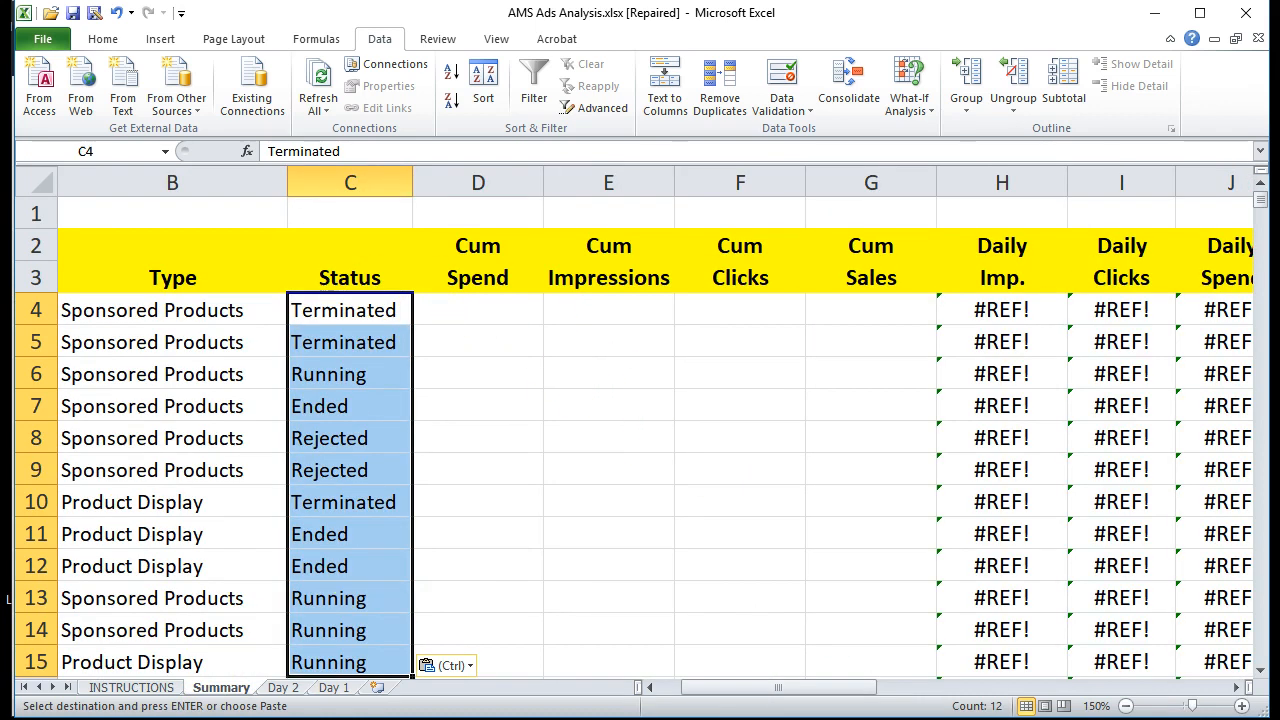
Copy the Spend values in G2:G13 of the Day 1 sheet into the Summary sheet's Cum Spend column at D4
click(334, 687)
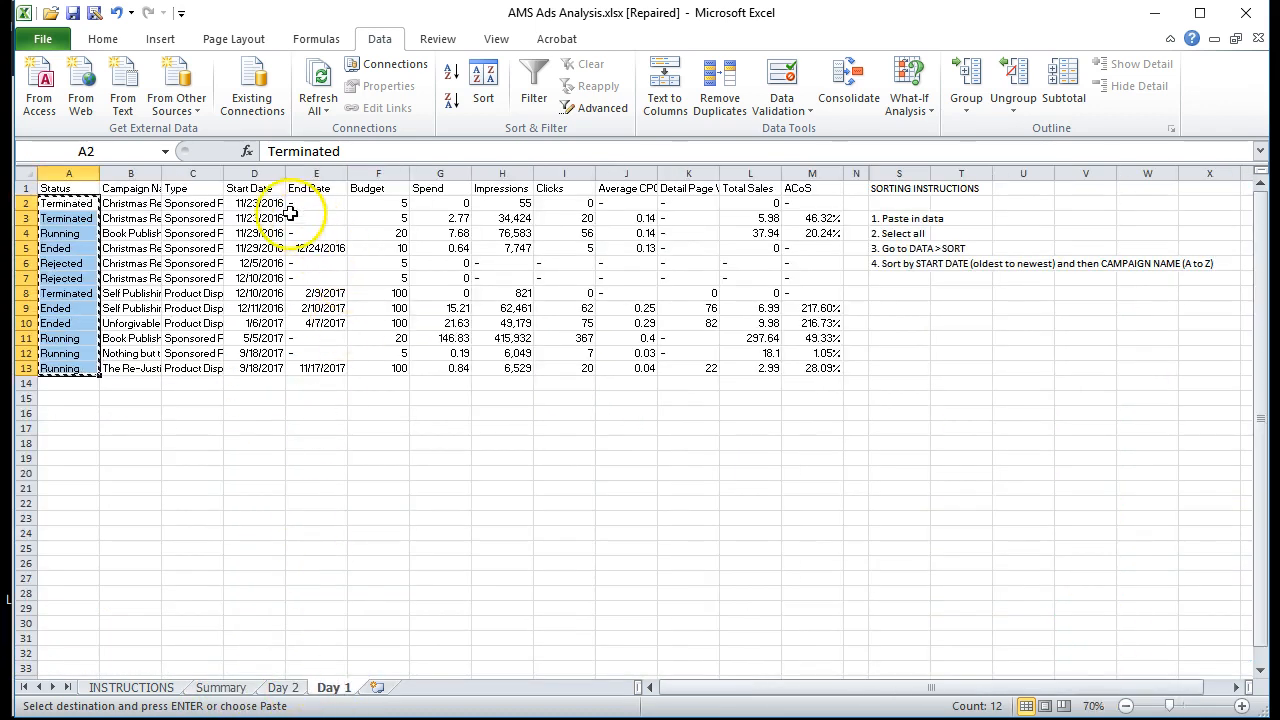
drag(443, 200, 442, 366)
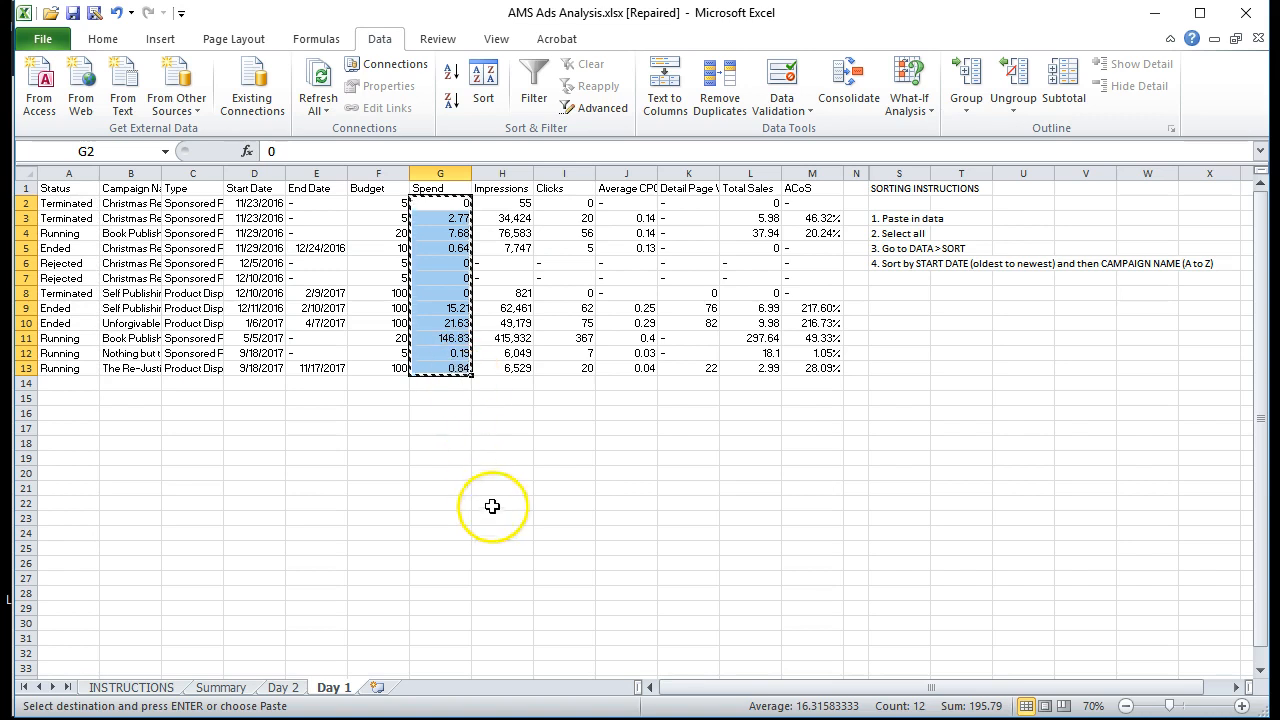
click(222, 687)
drag(497, 310, 506, 600)
scroll(506, 600, down, 1)
scroll(489, 415, up, 1)
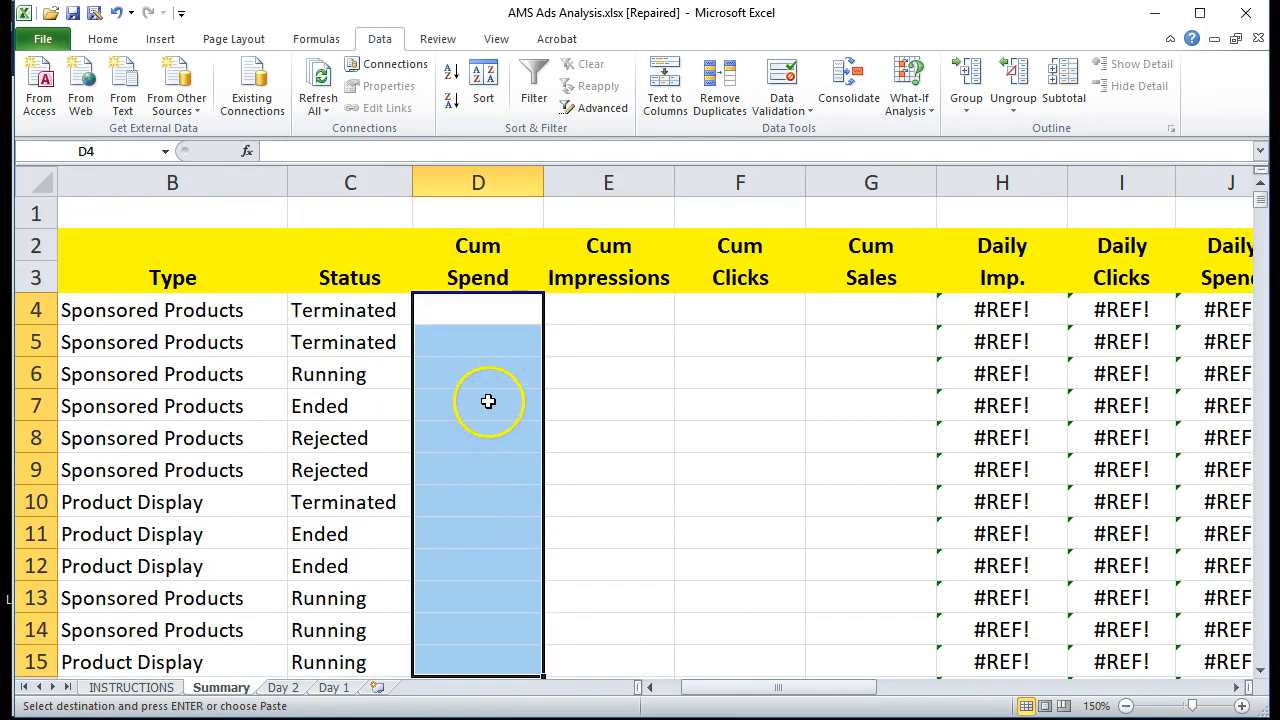
click(482, 316)
key(ctrl+v)
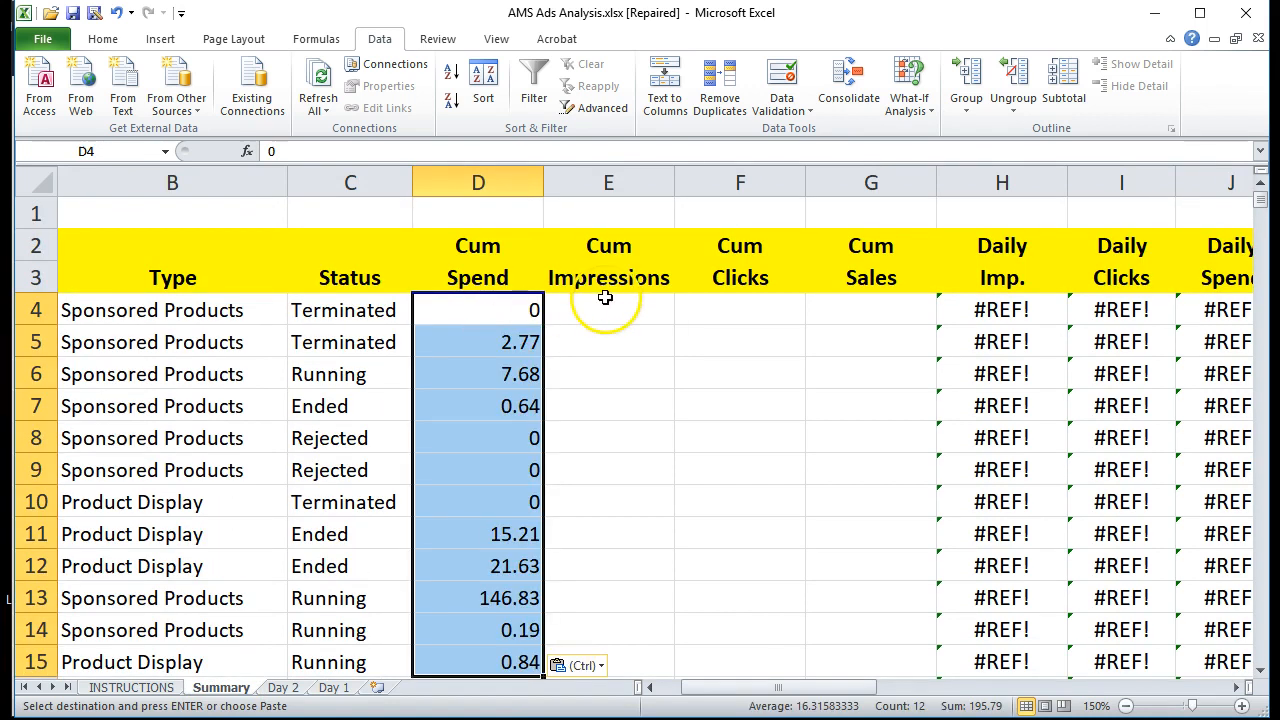
Copy the Impressions values in H2:H13 of the Day 1 sheet into the Summary sheet's Cum Impressions column at E4
click(333, 687)
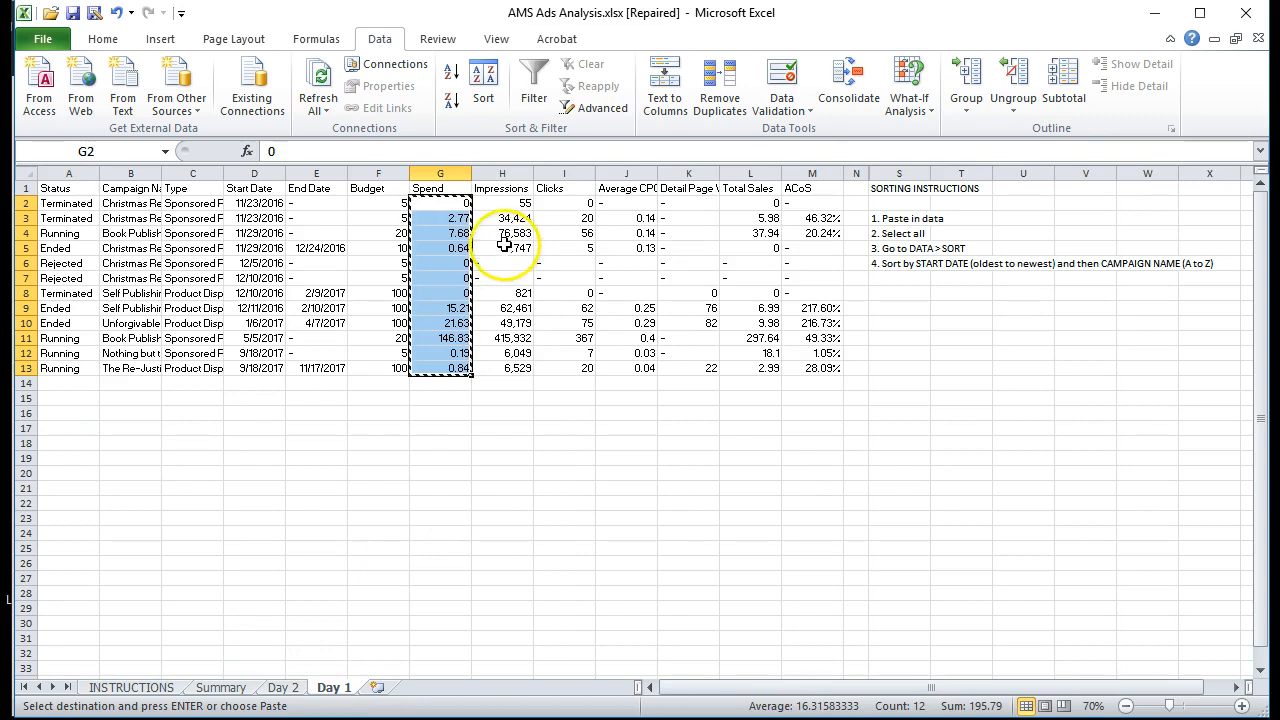
drag(502, 203, 510, 365)
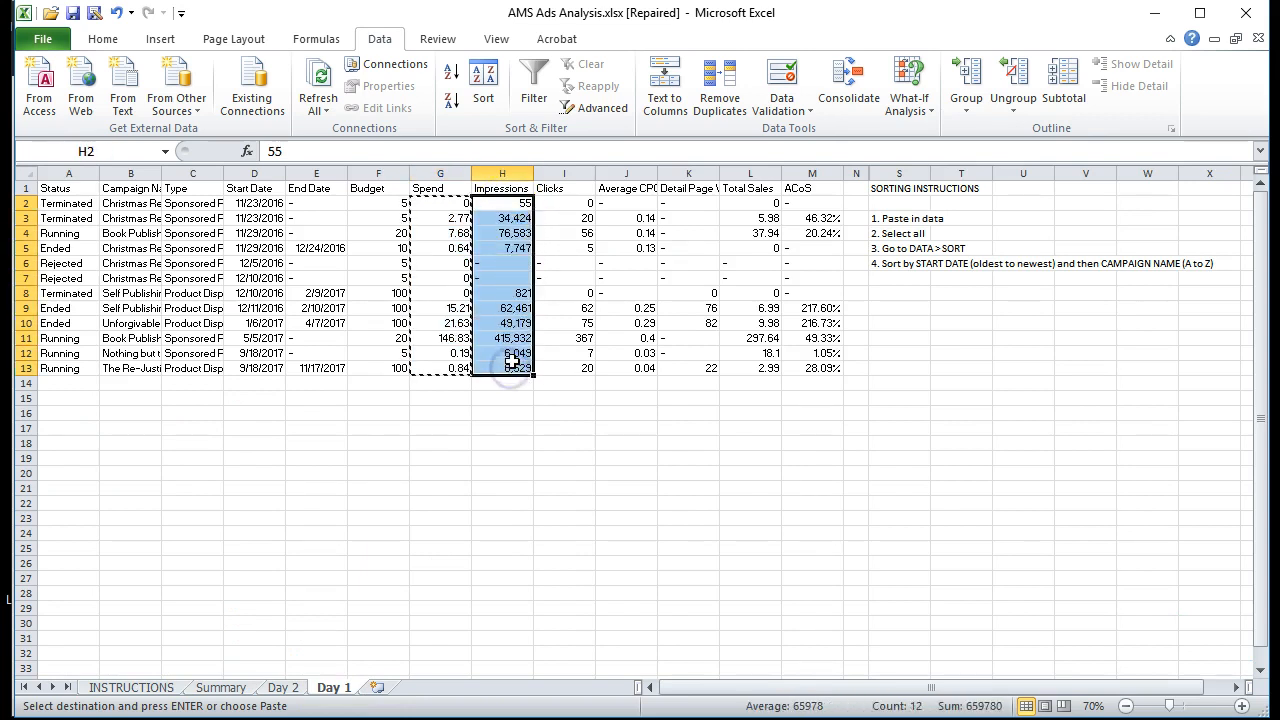
click(220, 687)
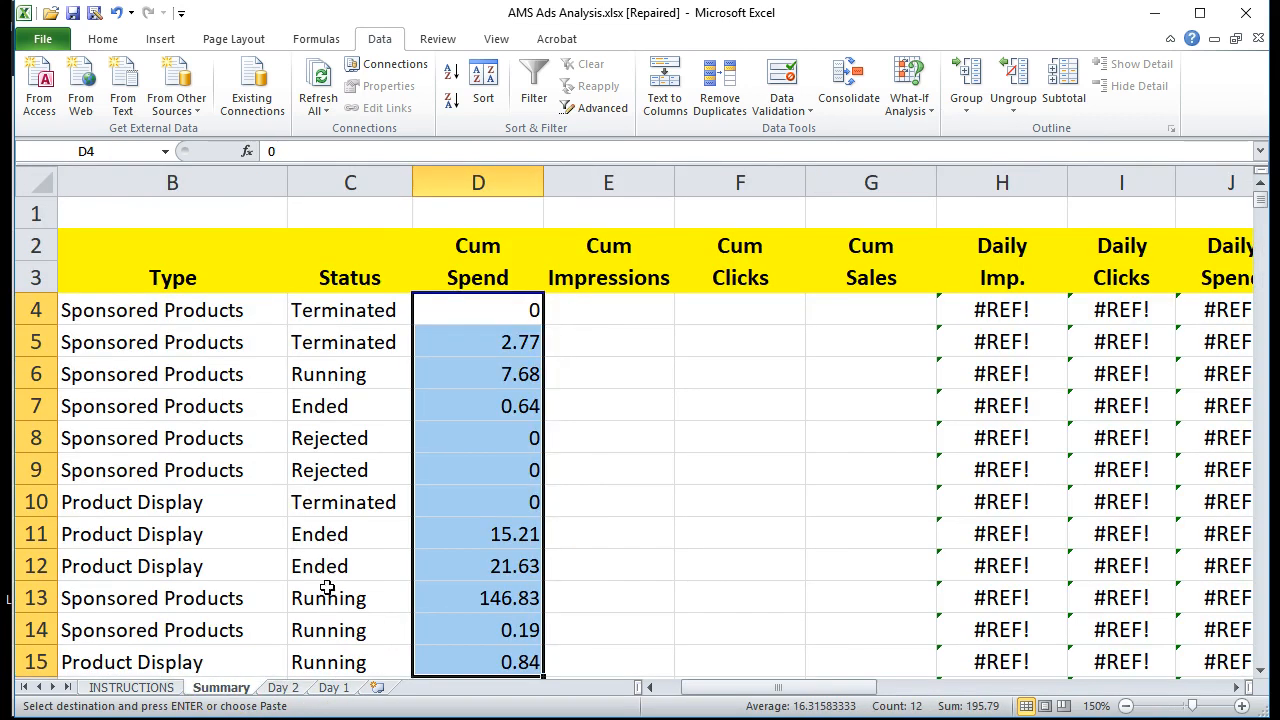
click(592, 308)
key(ctrl+v)
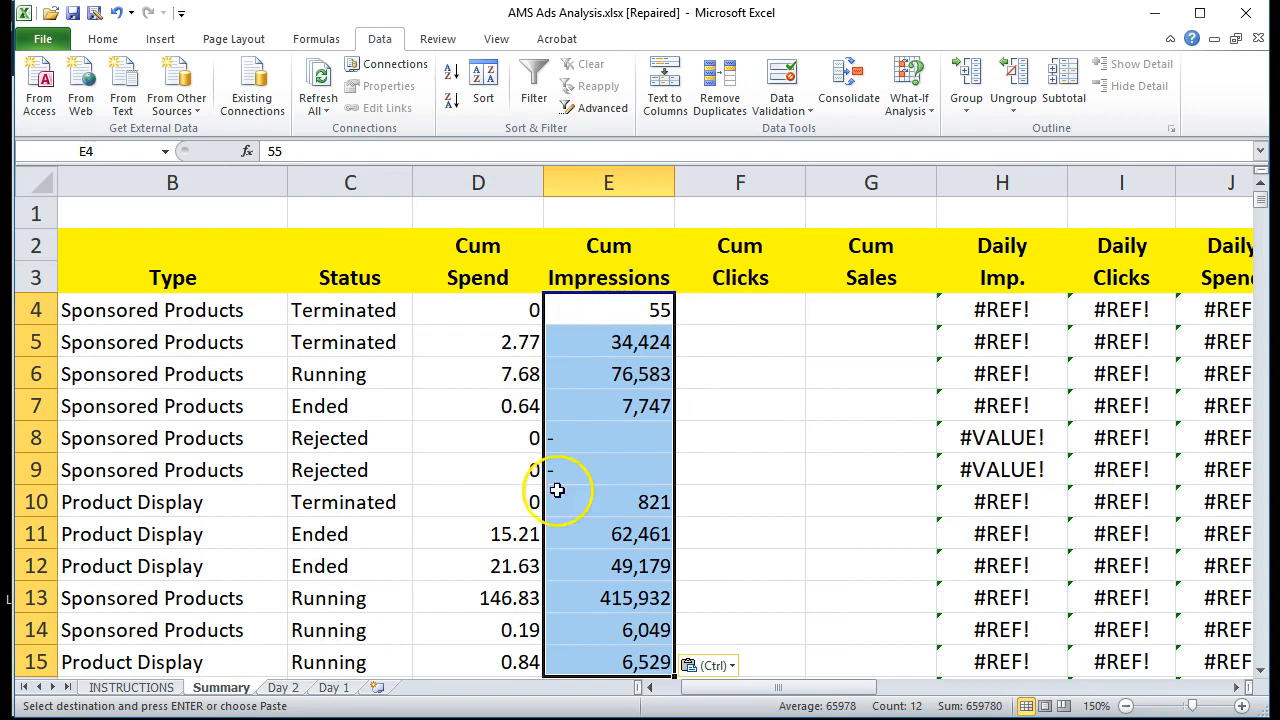
Copy the Clicks values in I2:I13 of the Day 1 sheet into the Summary sheet's Cum Clicks column at F4
click(330, 687)
drag(575, 203, 575, 368)
key(ctrl+c)
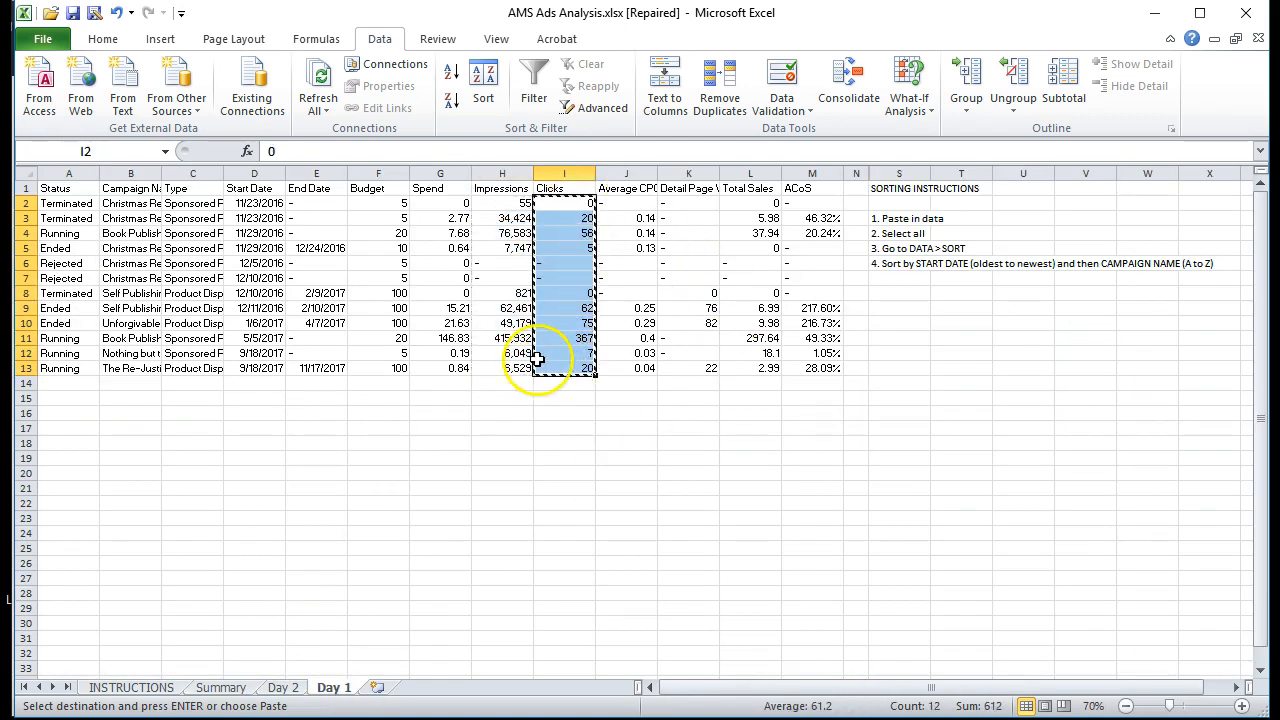
click(236, 689)
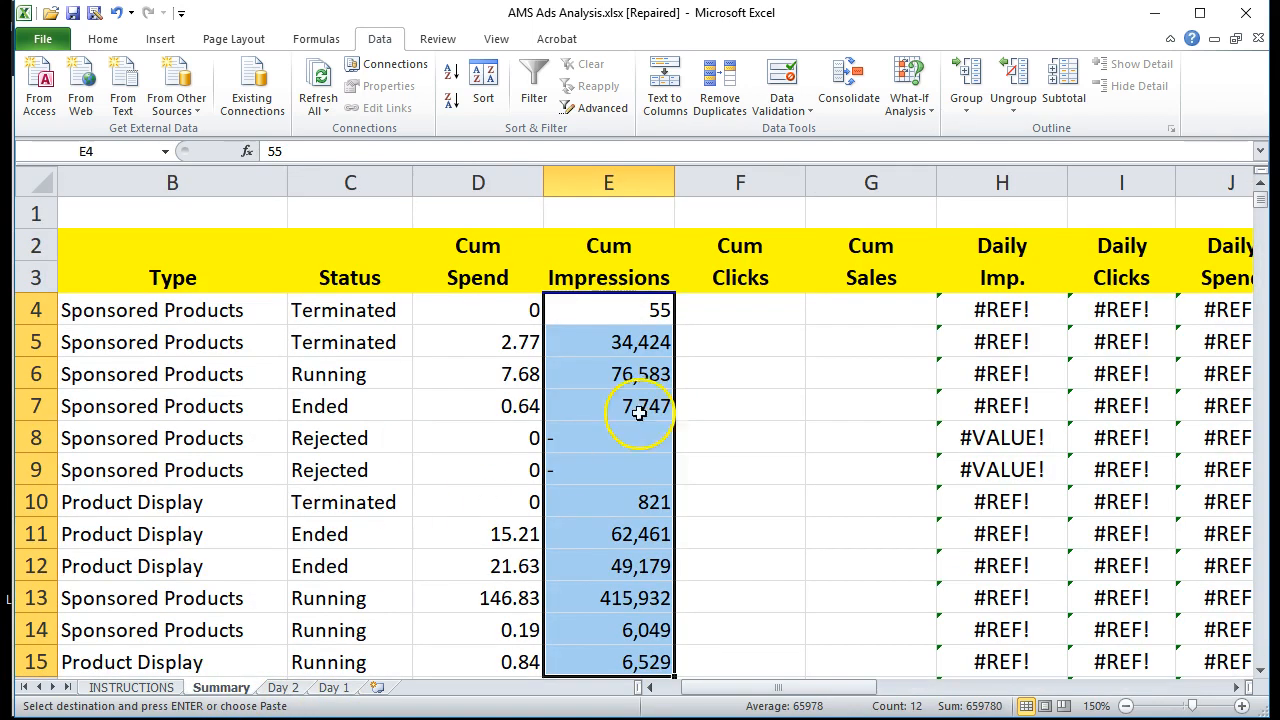
click(714, 314)
key(ctrl+v)
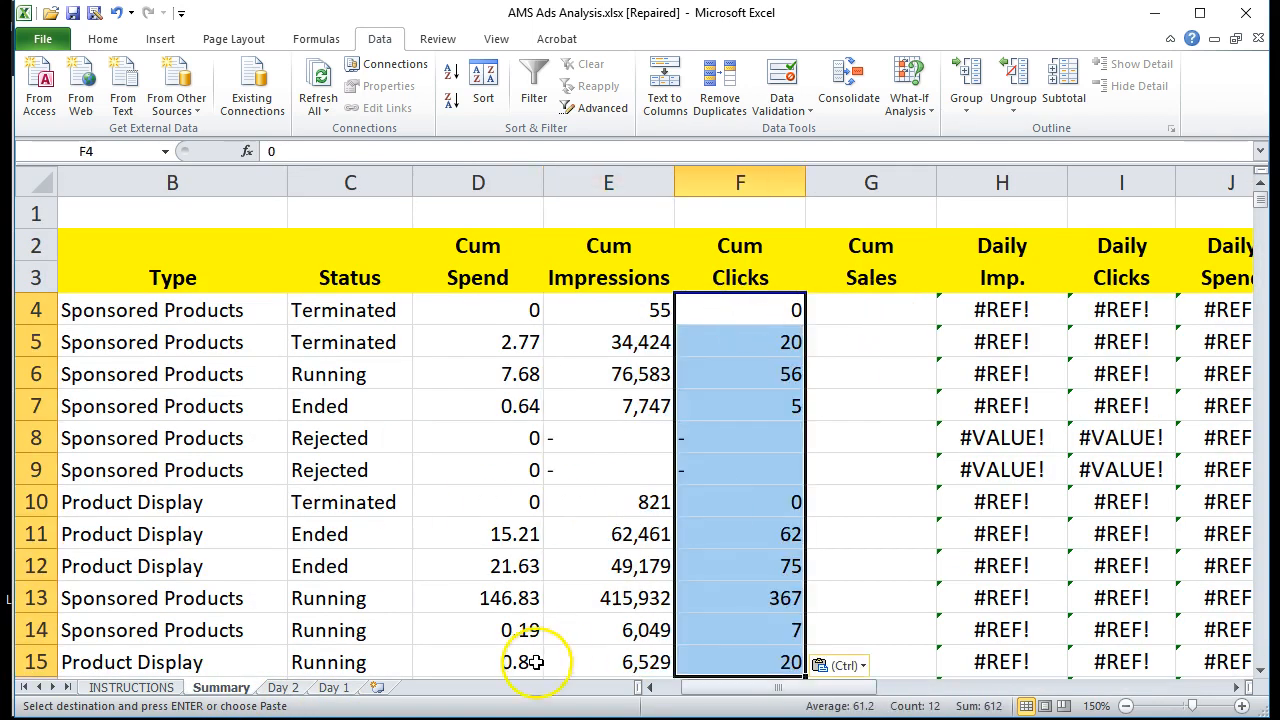
Copy the Total Sales values in L2:L13 of the Day 1 sheet into the Summary sheet's Cum Sales column at G4
click(331, 688)
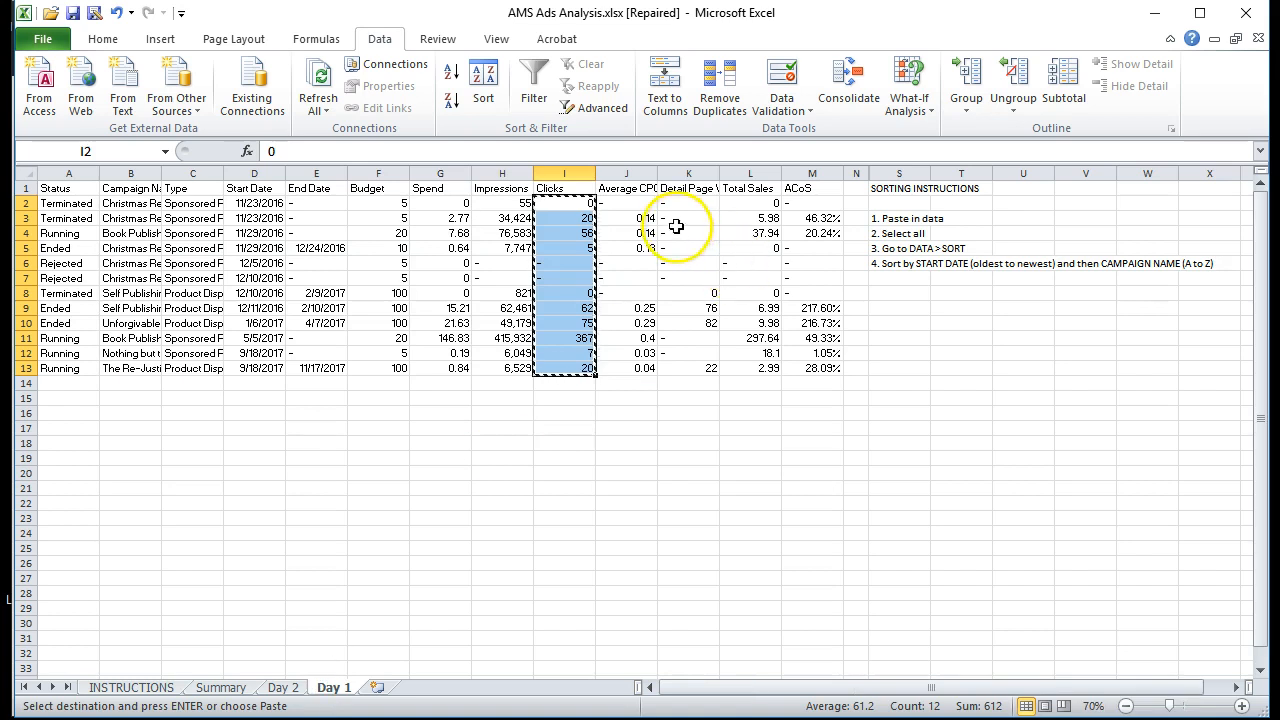
drag(750, 204, 758, 362)
key(ctrl+c)
click(221, 687)
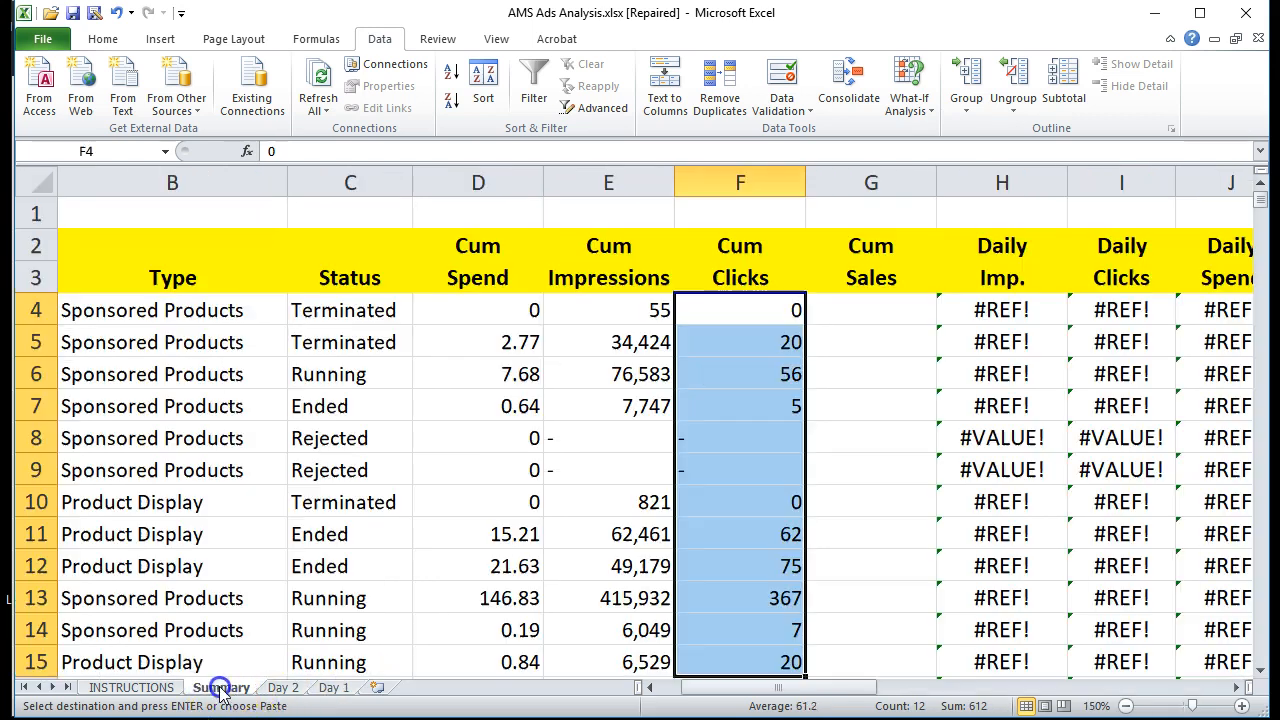
click(866, 315)
key(ctrl+v)
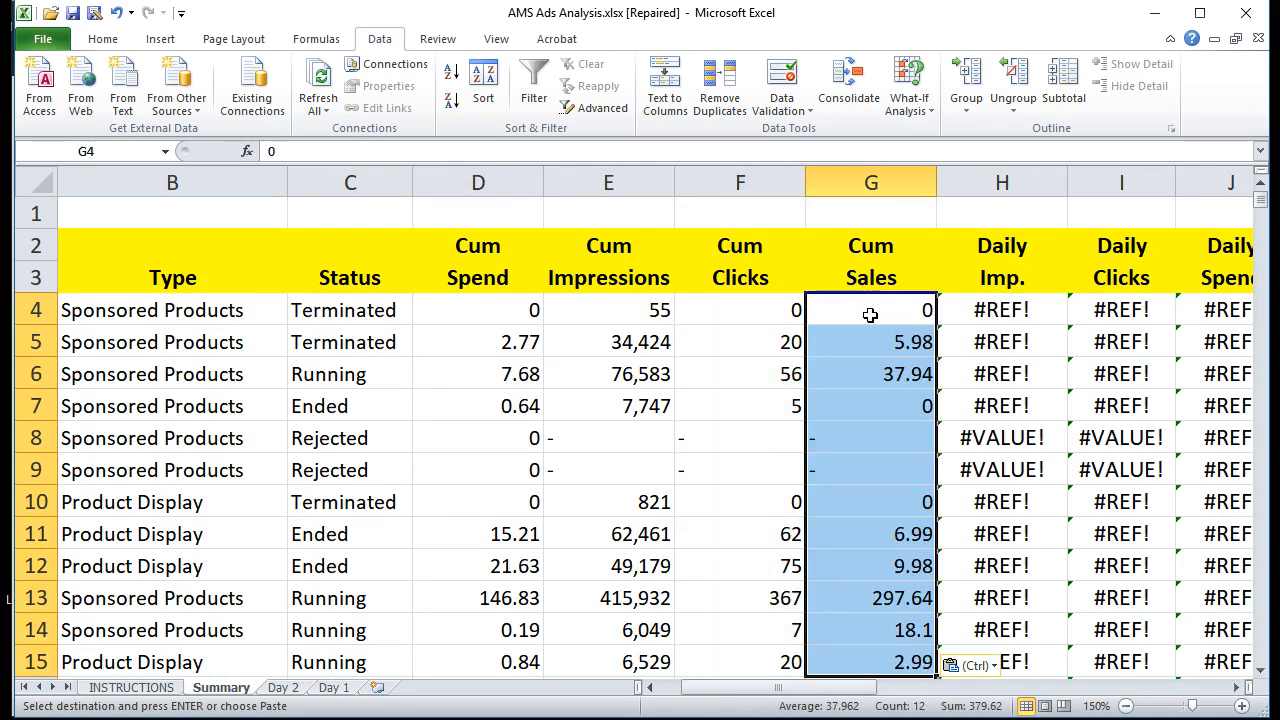
Review the Day 1 instructions for columns A-G and examine the source data and the pasted range A4:G15 on the Summary sheet
scroll(868, 320, down, 4)
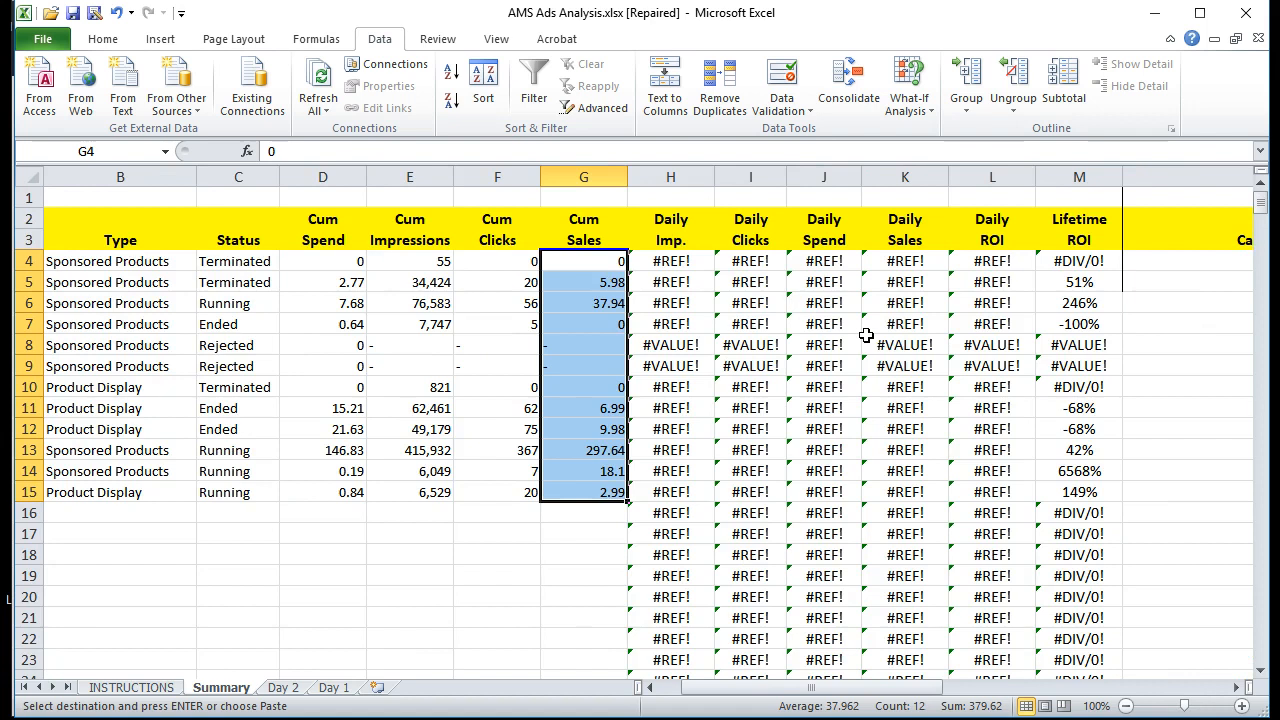
scroll(866, 335, down, 1)
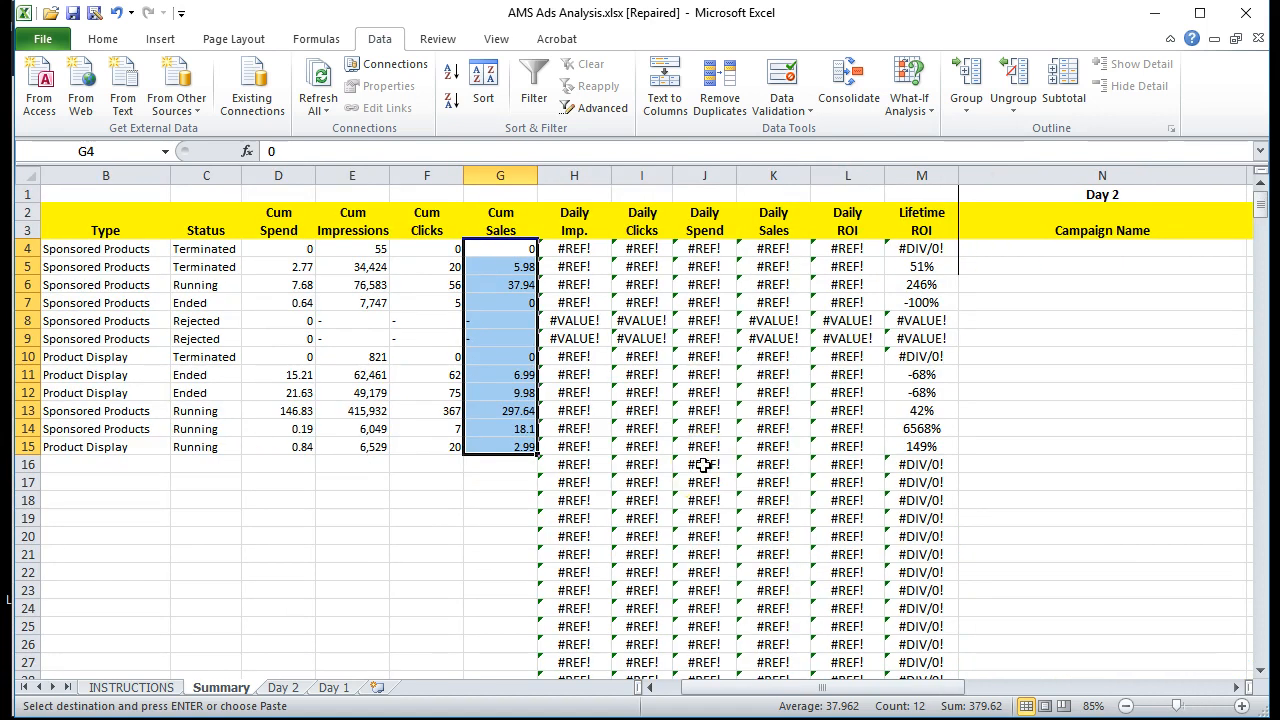
click(120, 688)
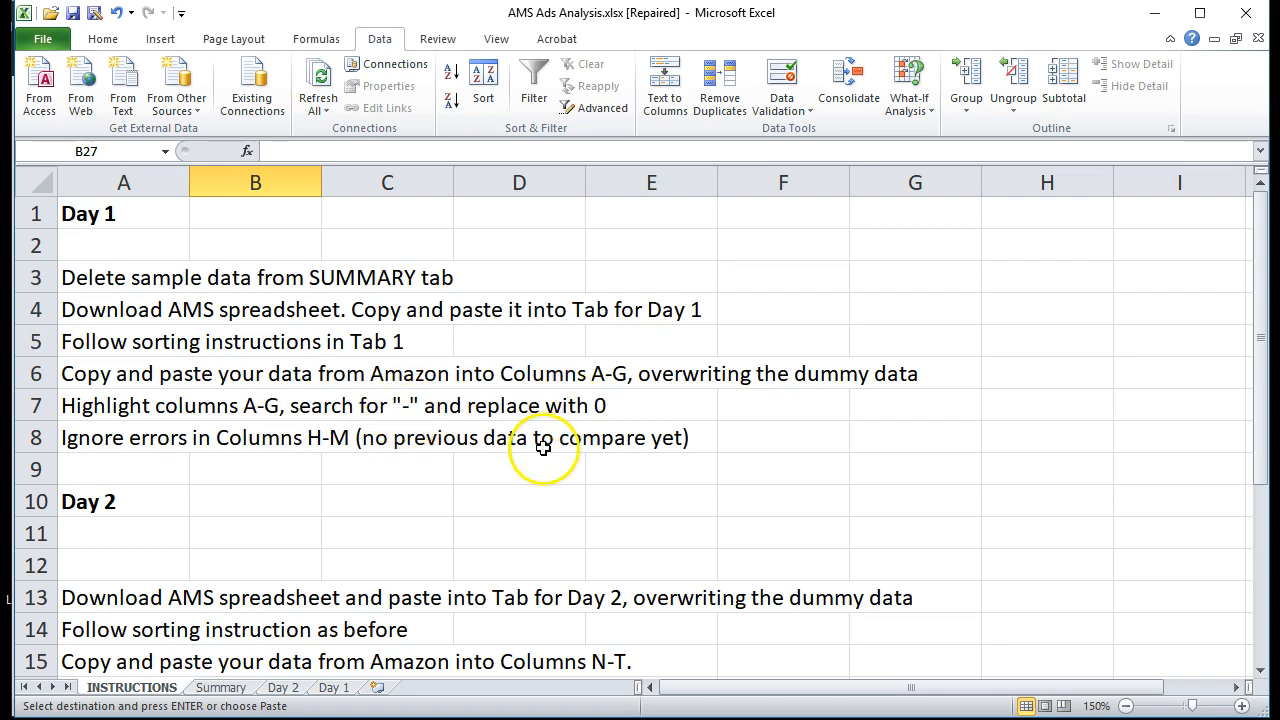
click(334, 687)
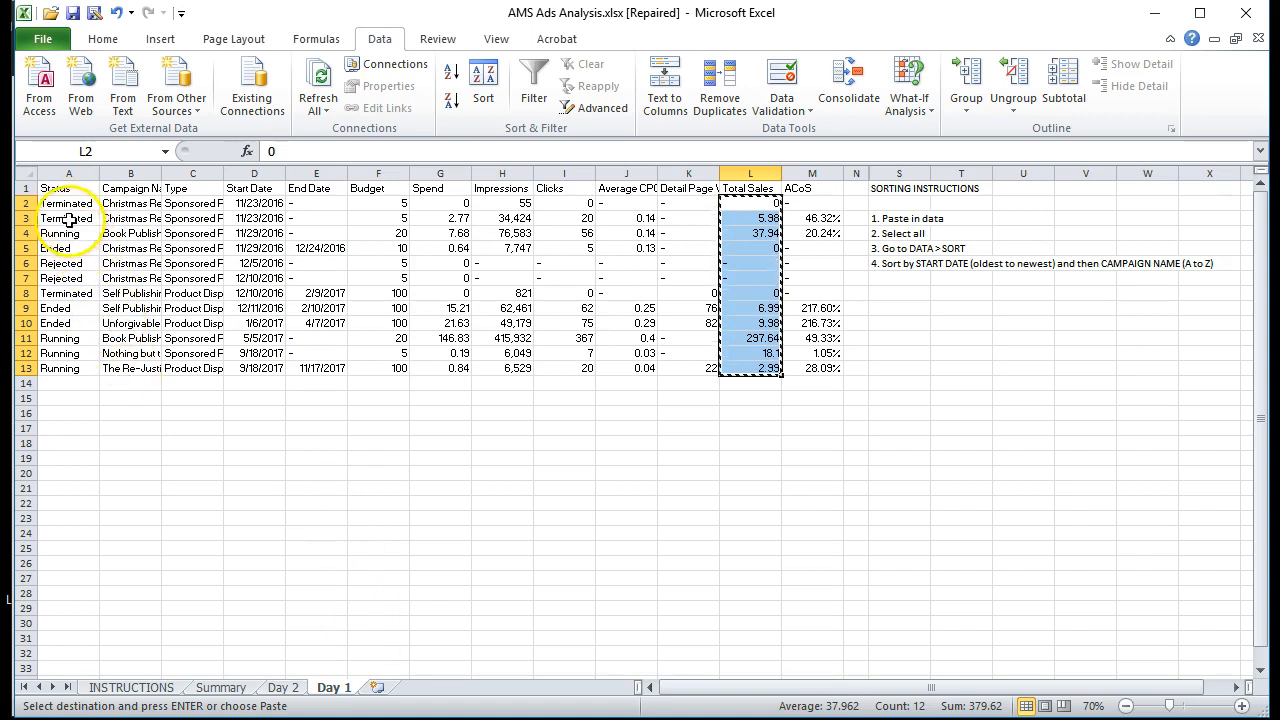
drag(66, 204, 431, 364)
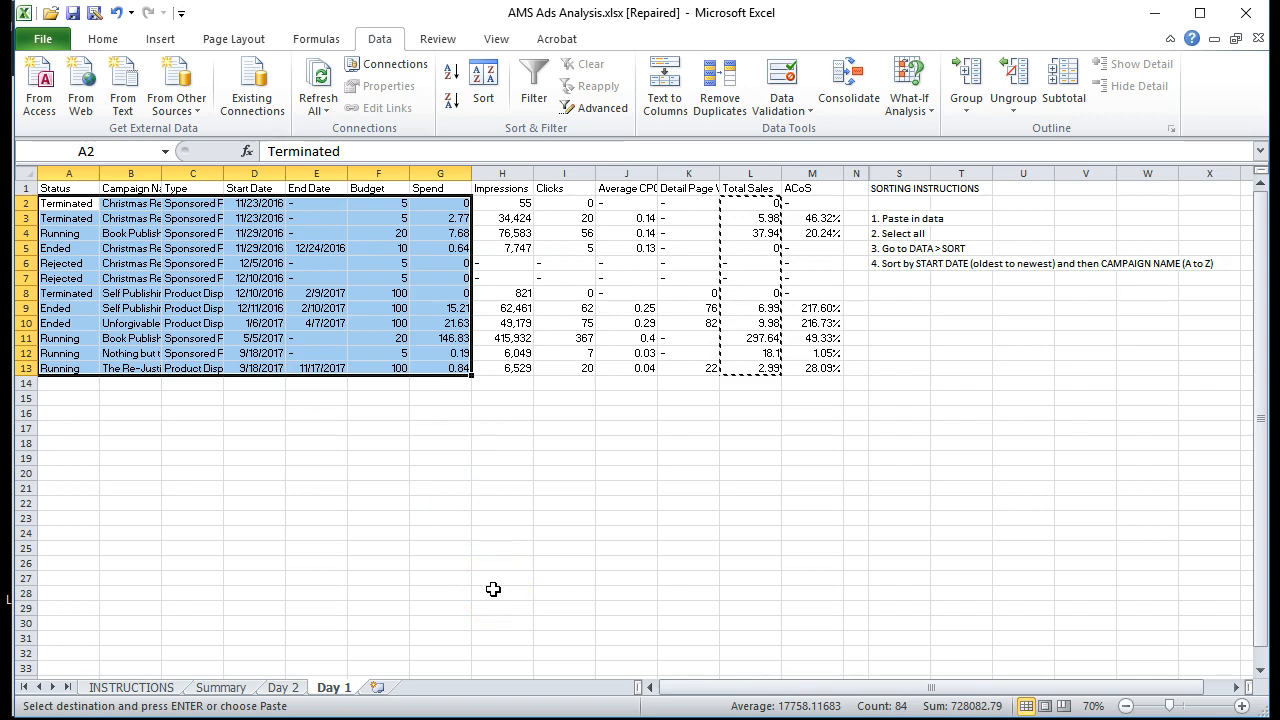
click(220, 687)
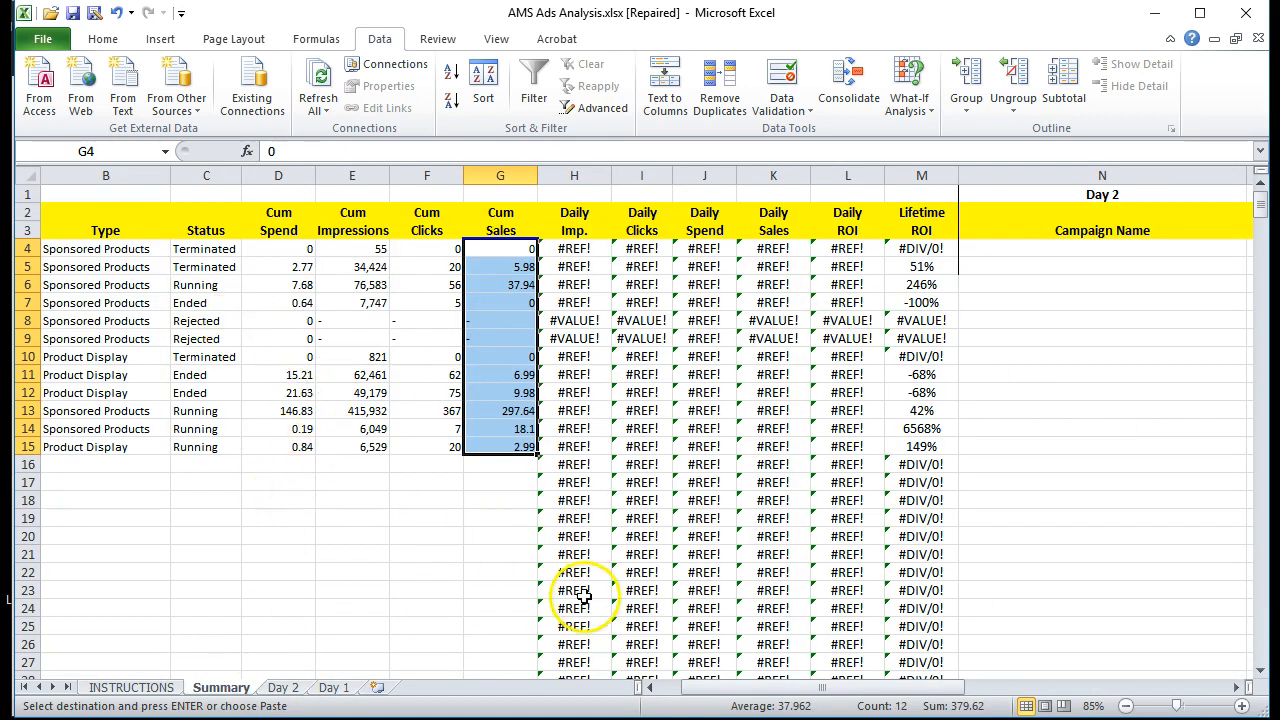
drag(831, 688, 808, 690)
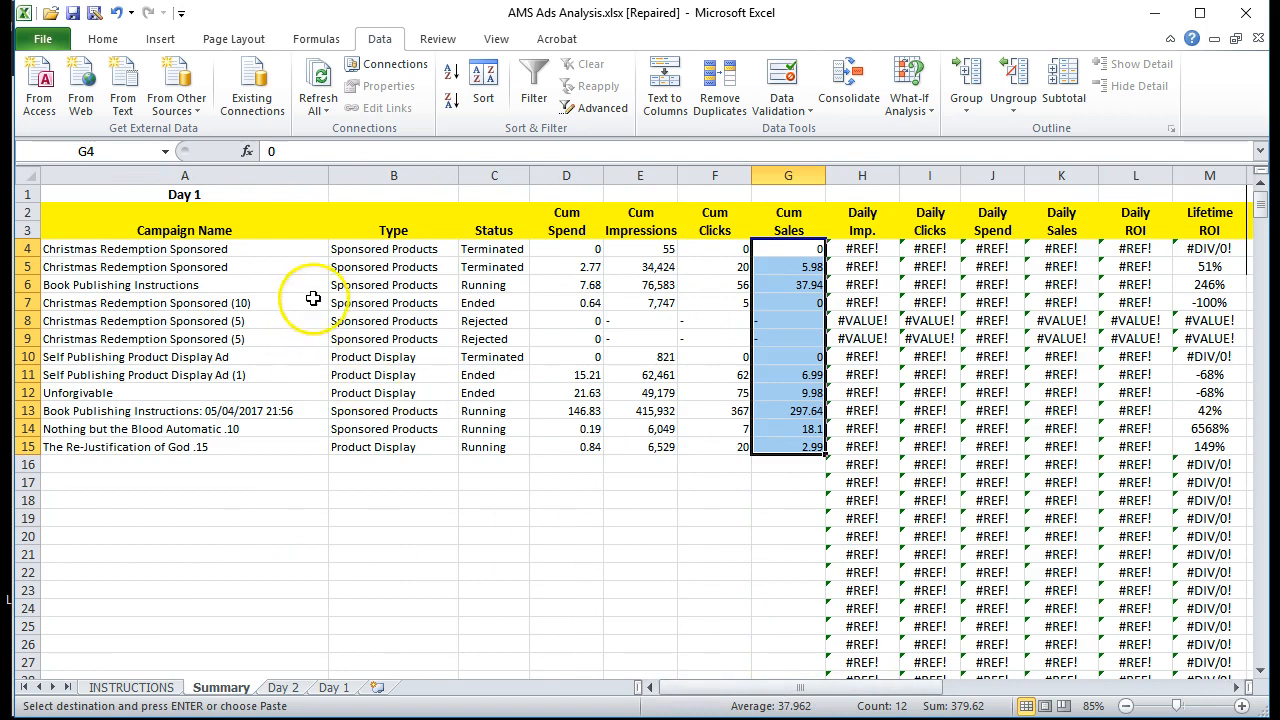
drag(133, 256, 770, 445)
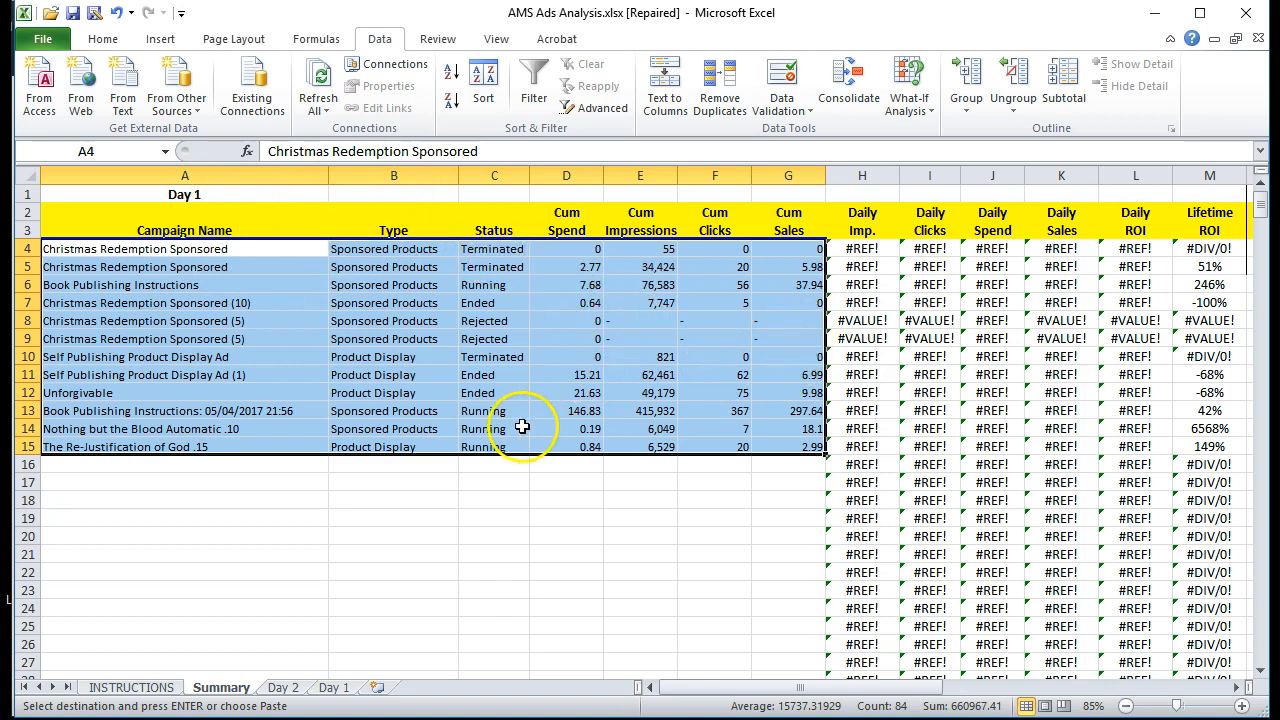
click(91, 447)
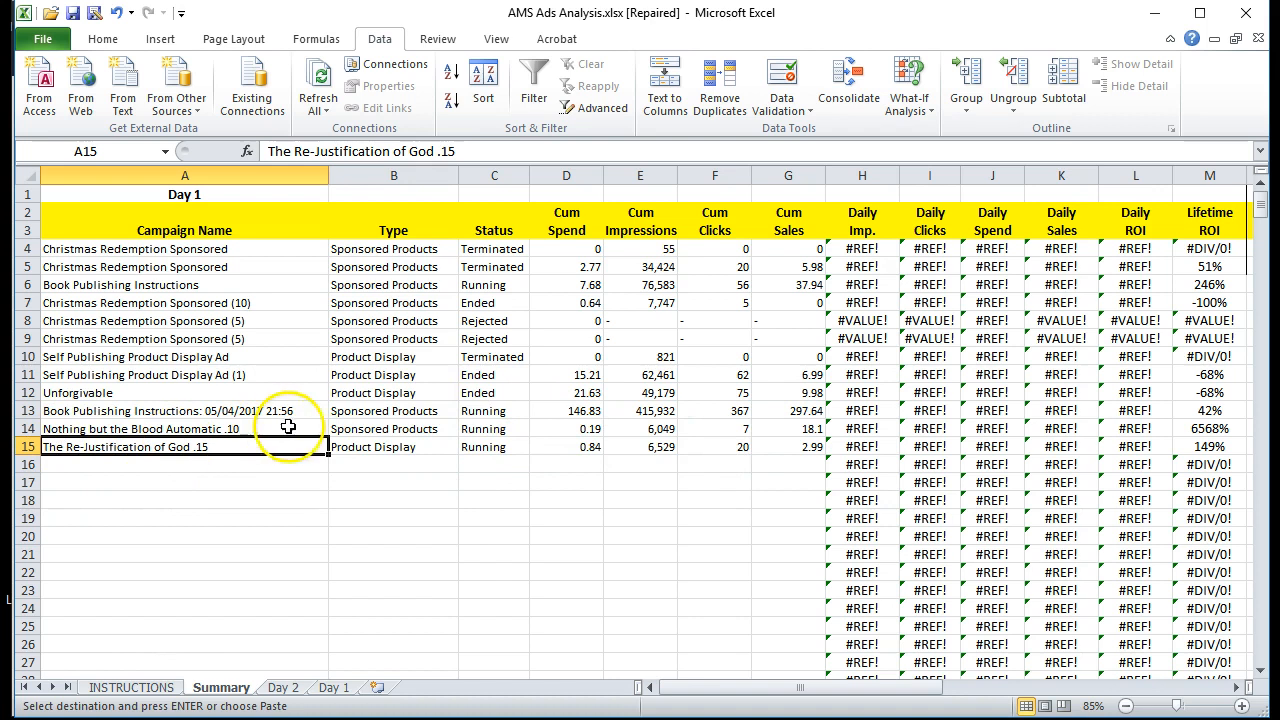
Replace every "-" with 0 in the cumulative figures D4:G15 of the Summary sheet
drag(565, 249, 779, 445)
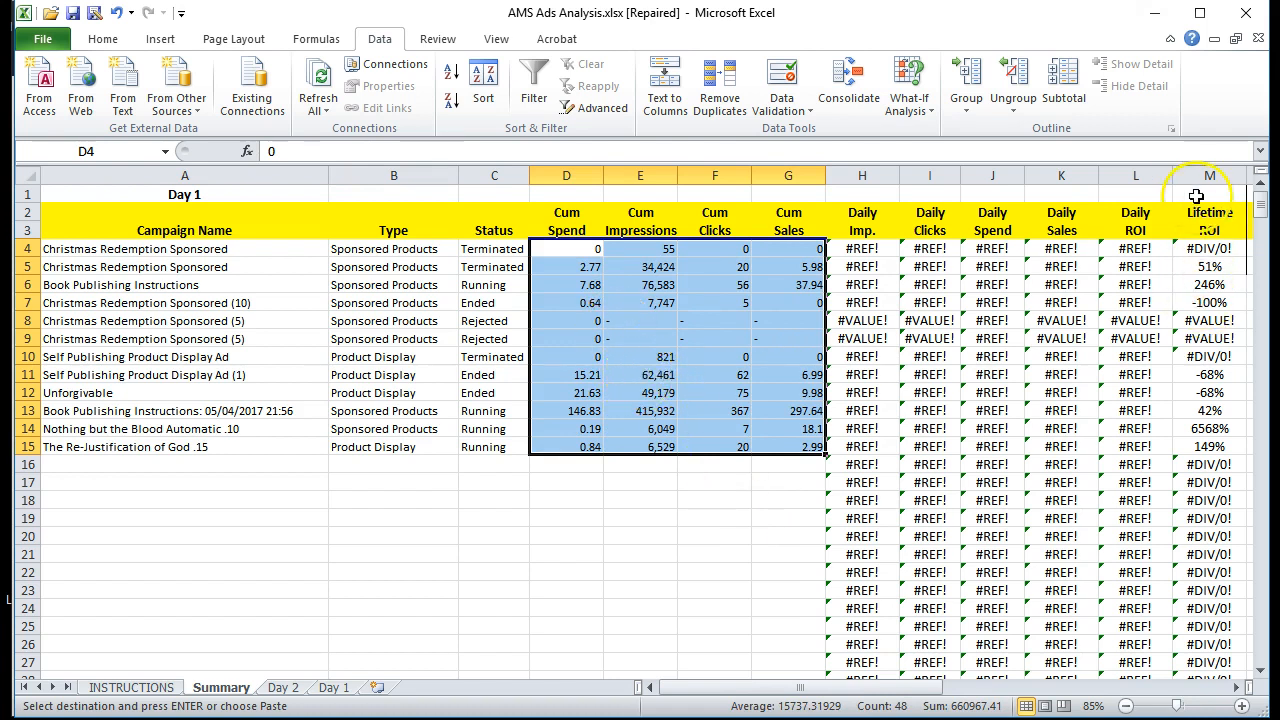
click(102, 38)
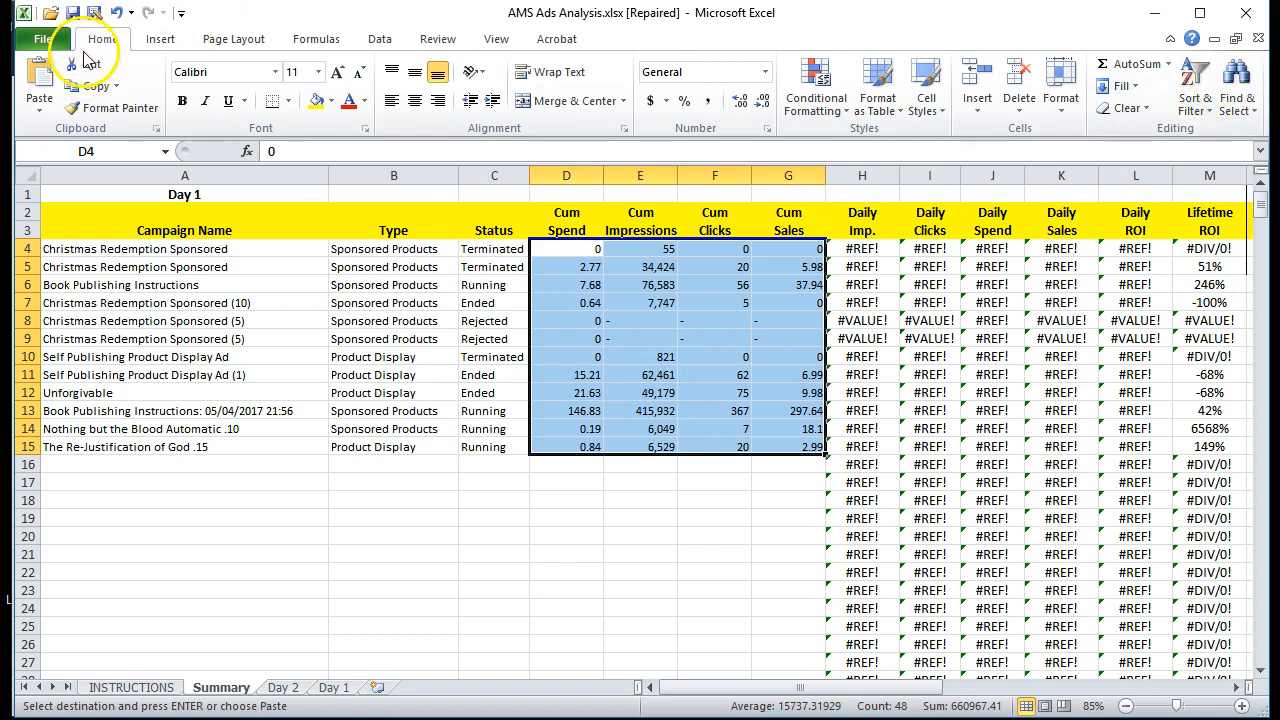
click(1237, 93)
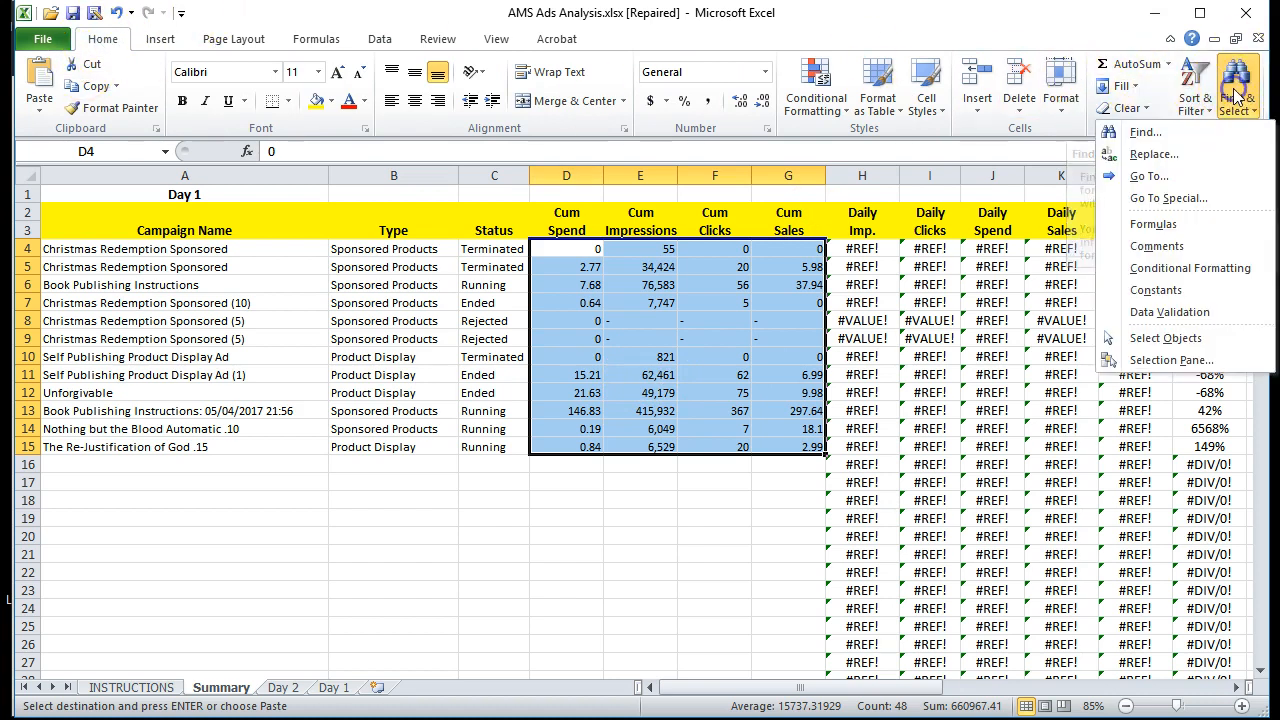
click(1153, 155)
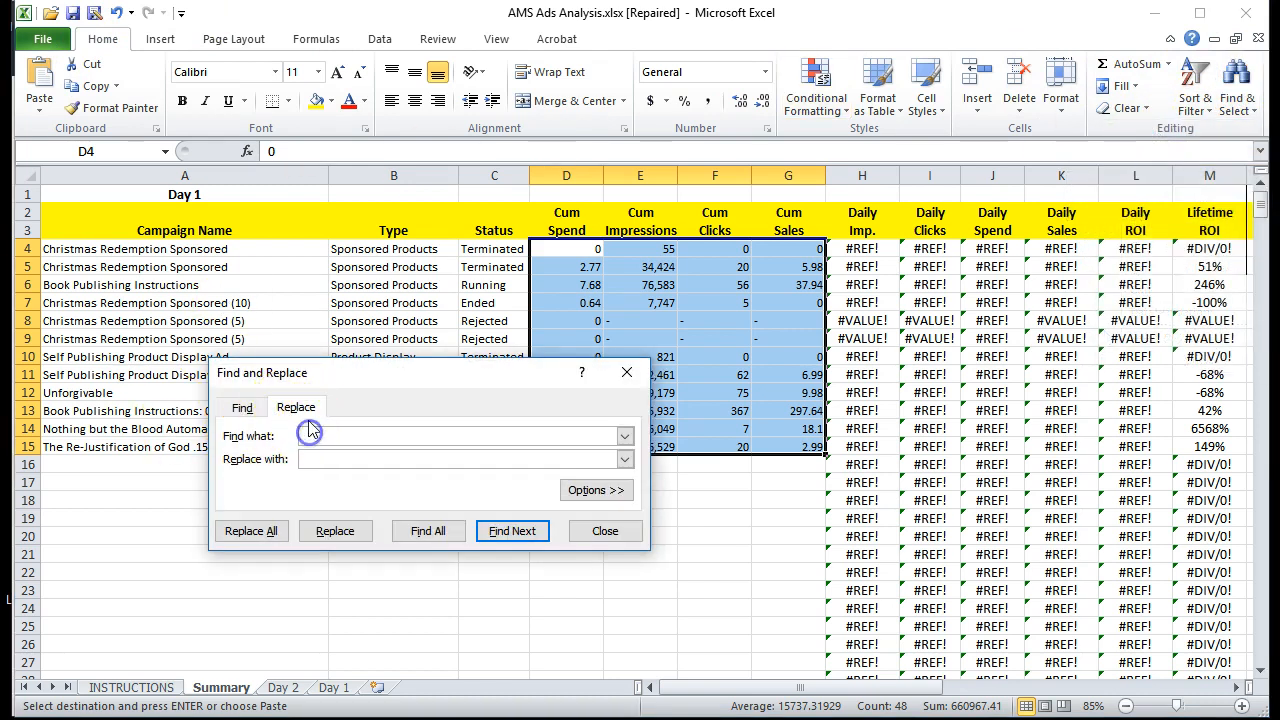
click(310, 462)
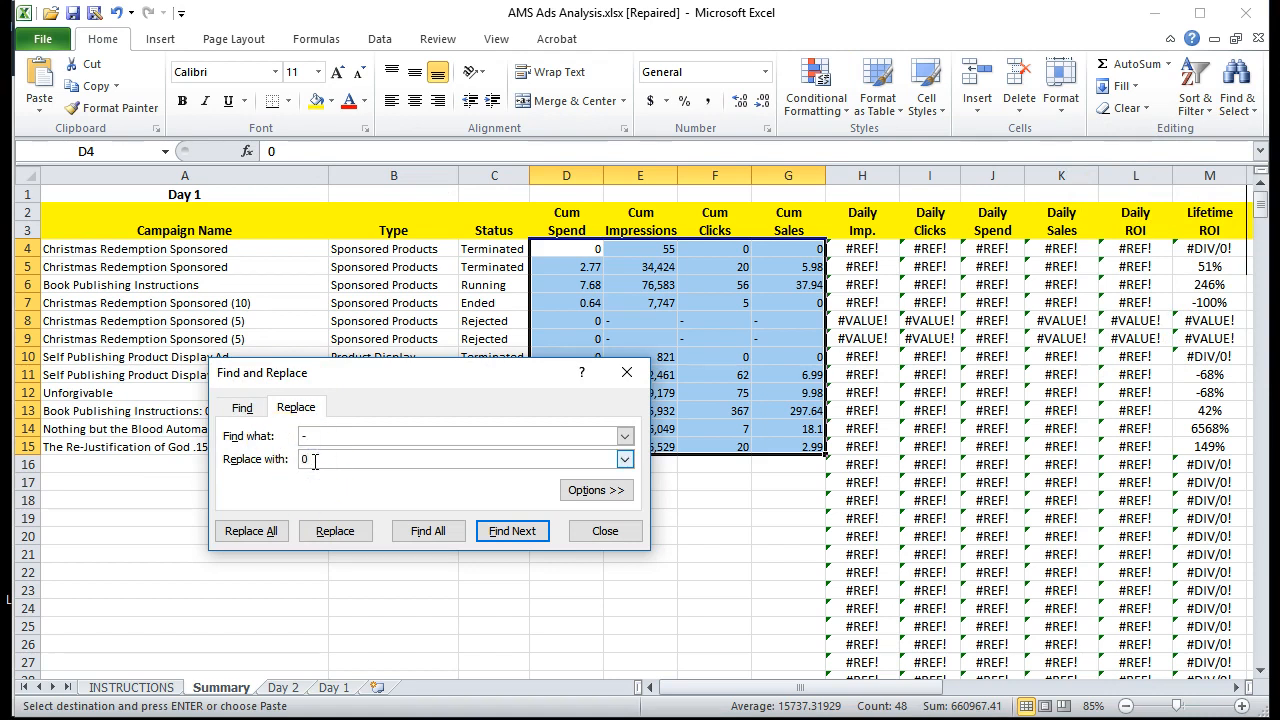
click(250, 533)
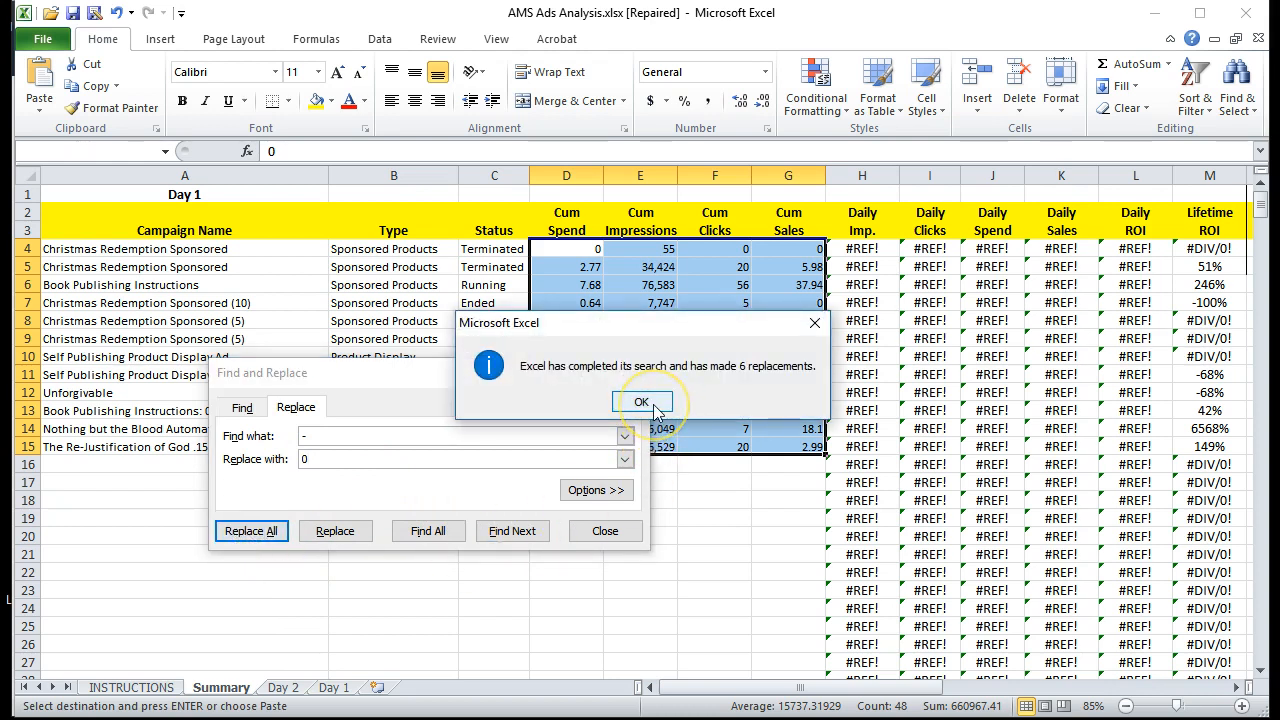
click(653, 409)
click(605, 531)
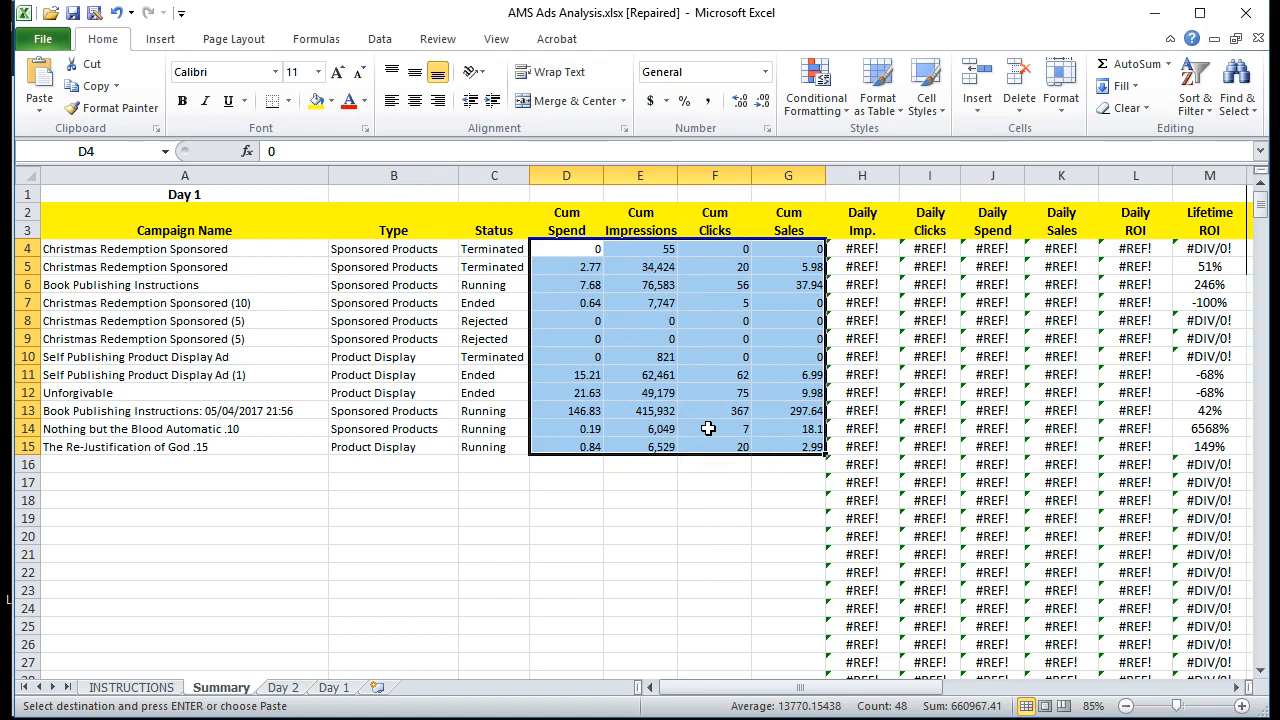
Check the Day 1 instruction about errors in columns H-M on the INSTRUCTIONS sheet and return to Summary
click(130, 688)
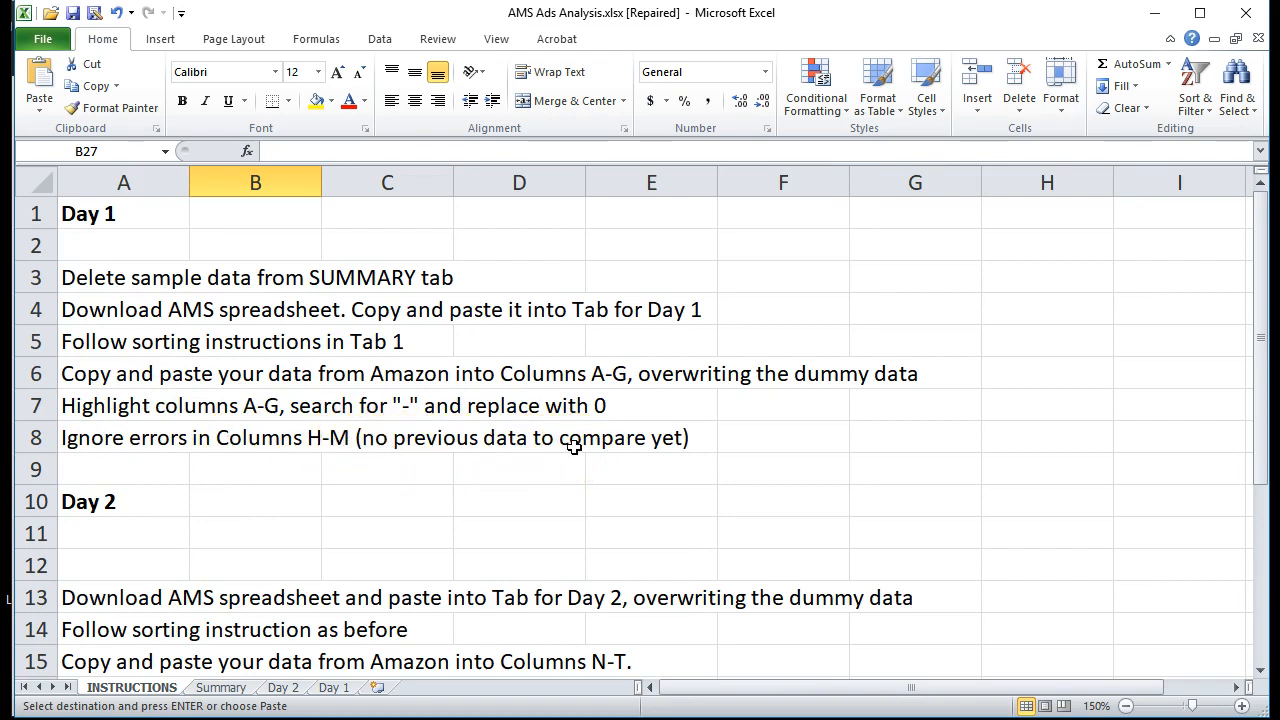
click(232, 688)
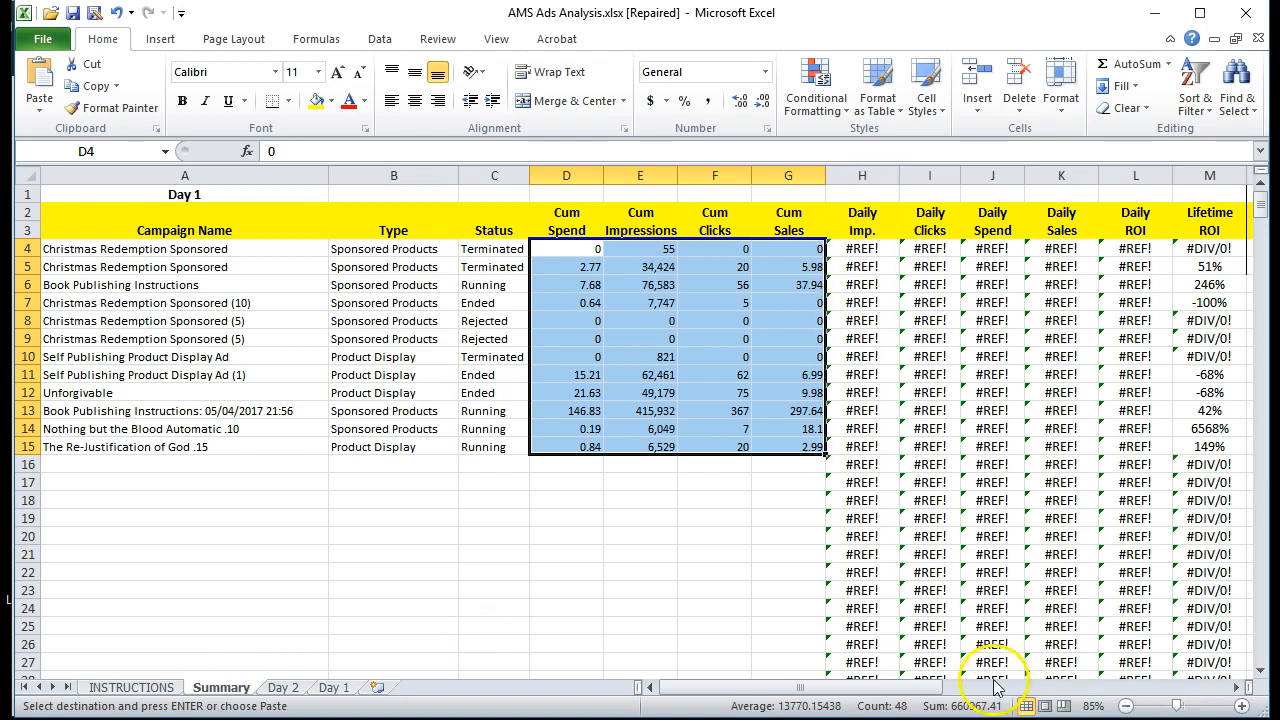
drag(930, 688, 957, 688)
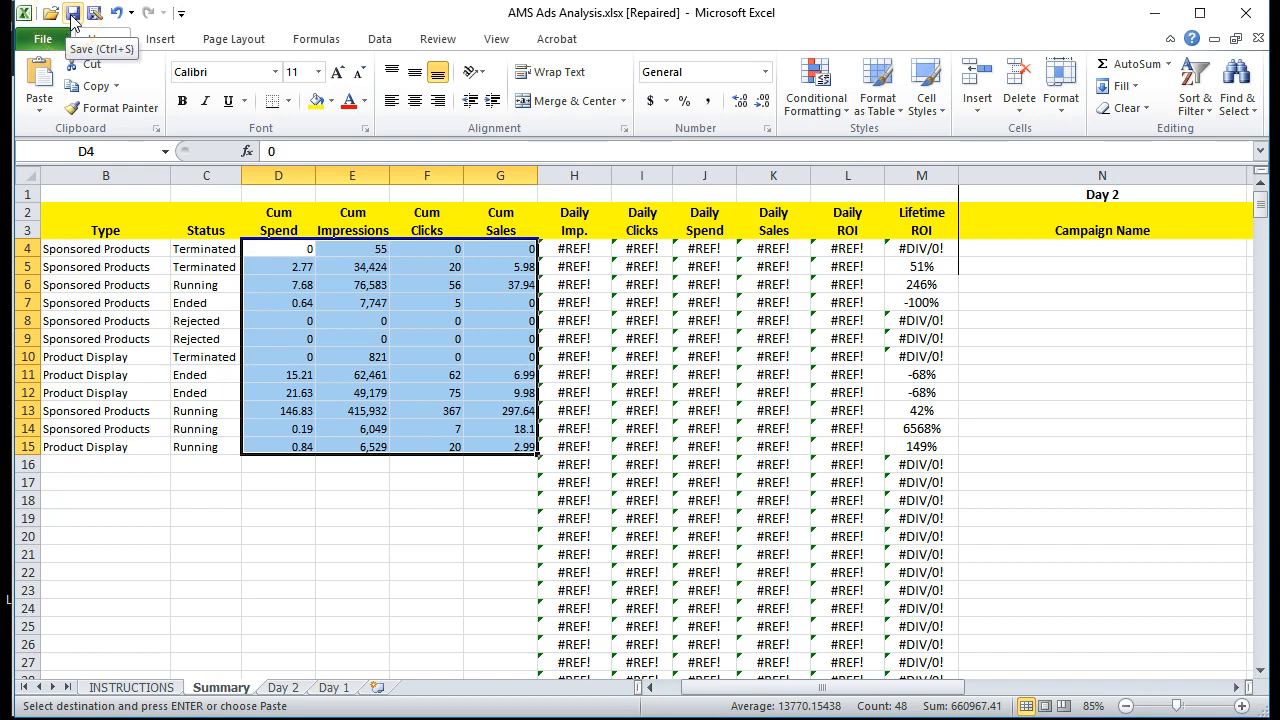
click(448, 529)
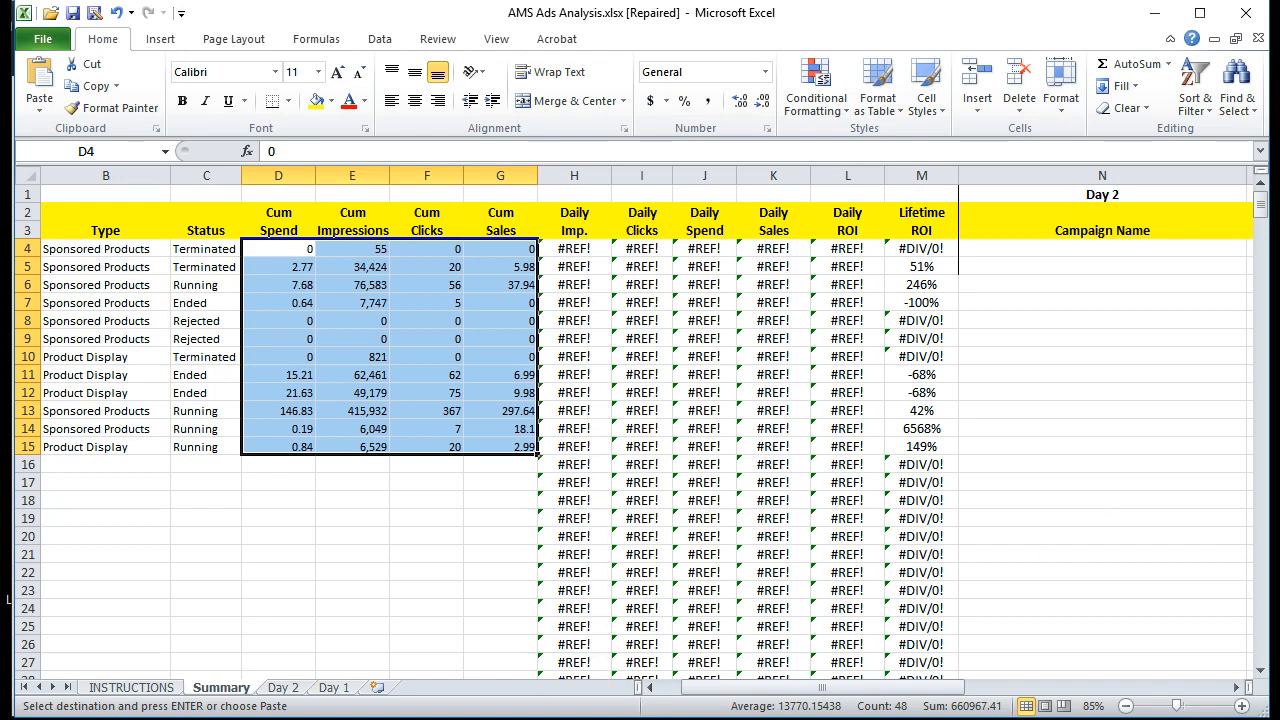
click(662, 718)
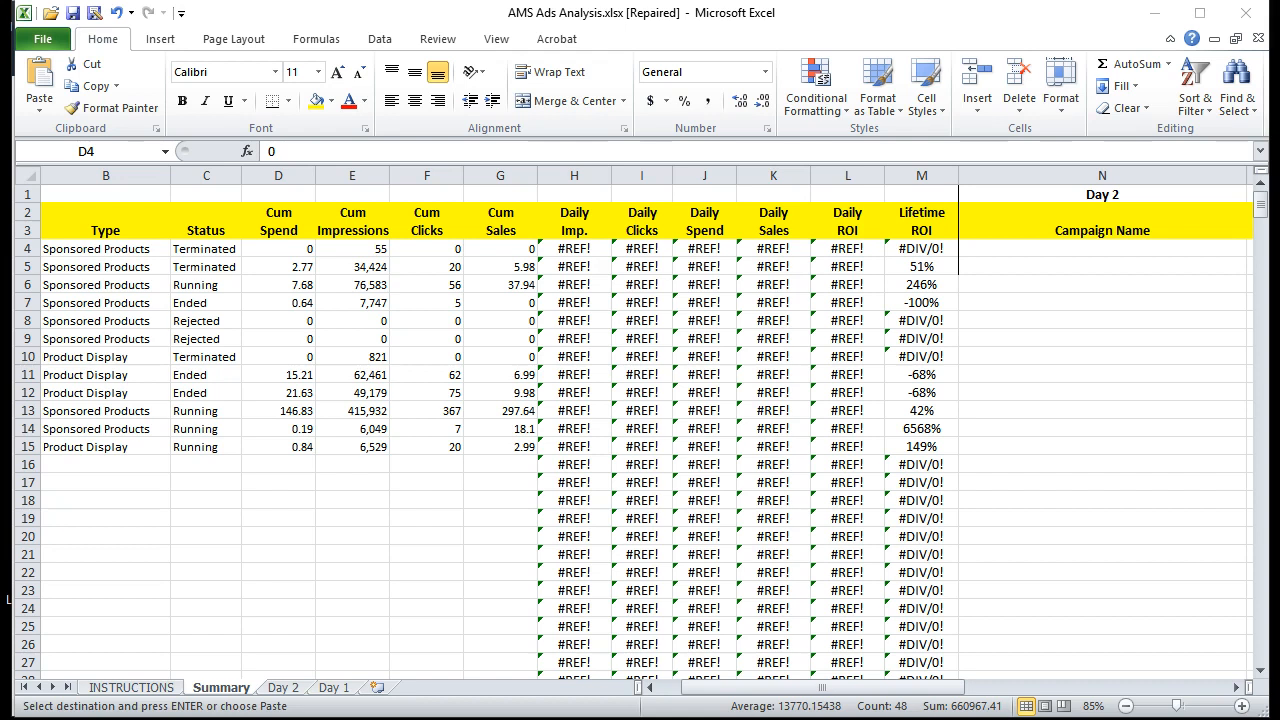
key(Escape)
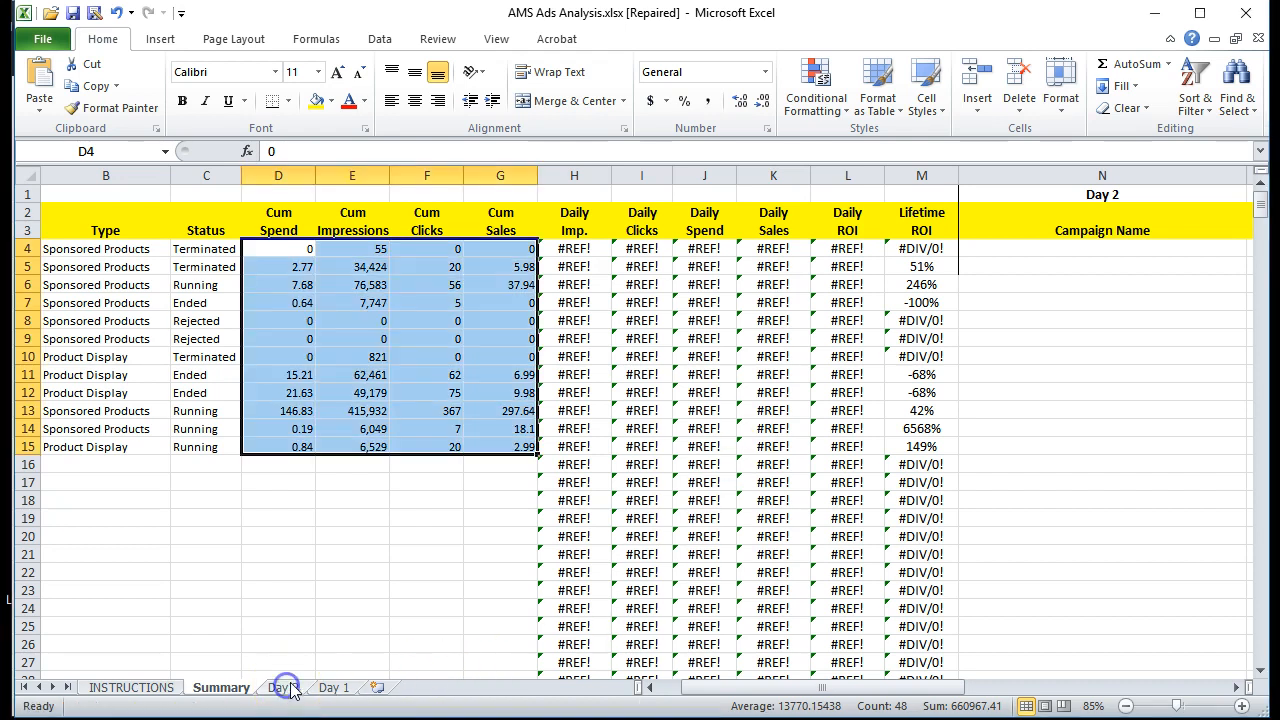
Paste the Day 2 campaign data with its headers into the Day 2 sheet, starting at A28
click(286, 687)
click(69, 207)
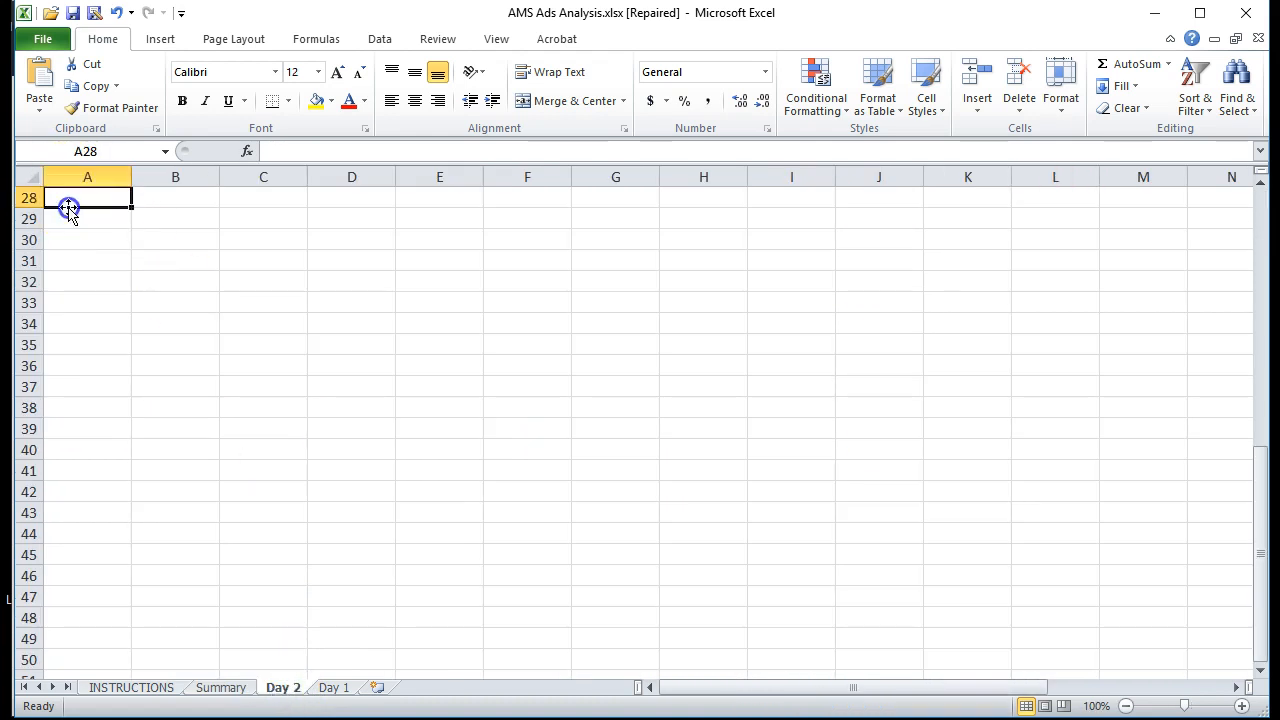
key(ctrl+v)
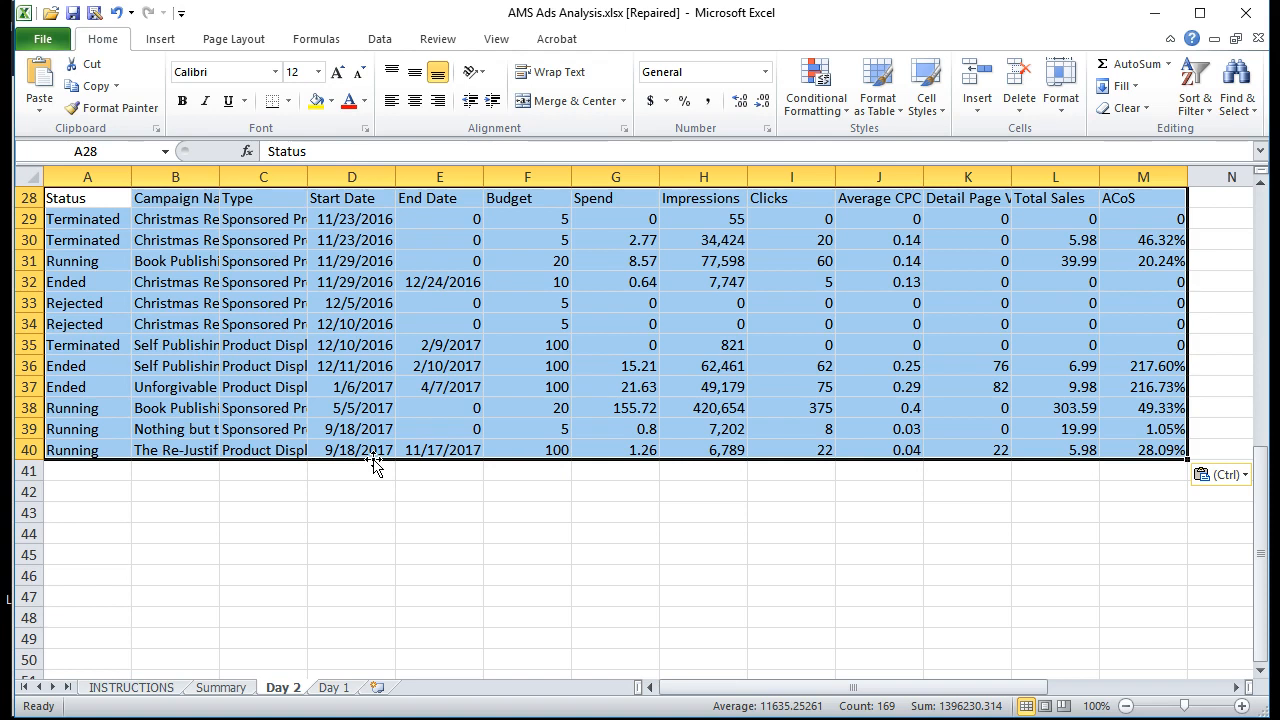
Move the campaign data block A28:M40 on the Day 2 sheet so that it starts at A1
scroll(423, 449, up, 6)
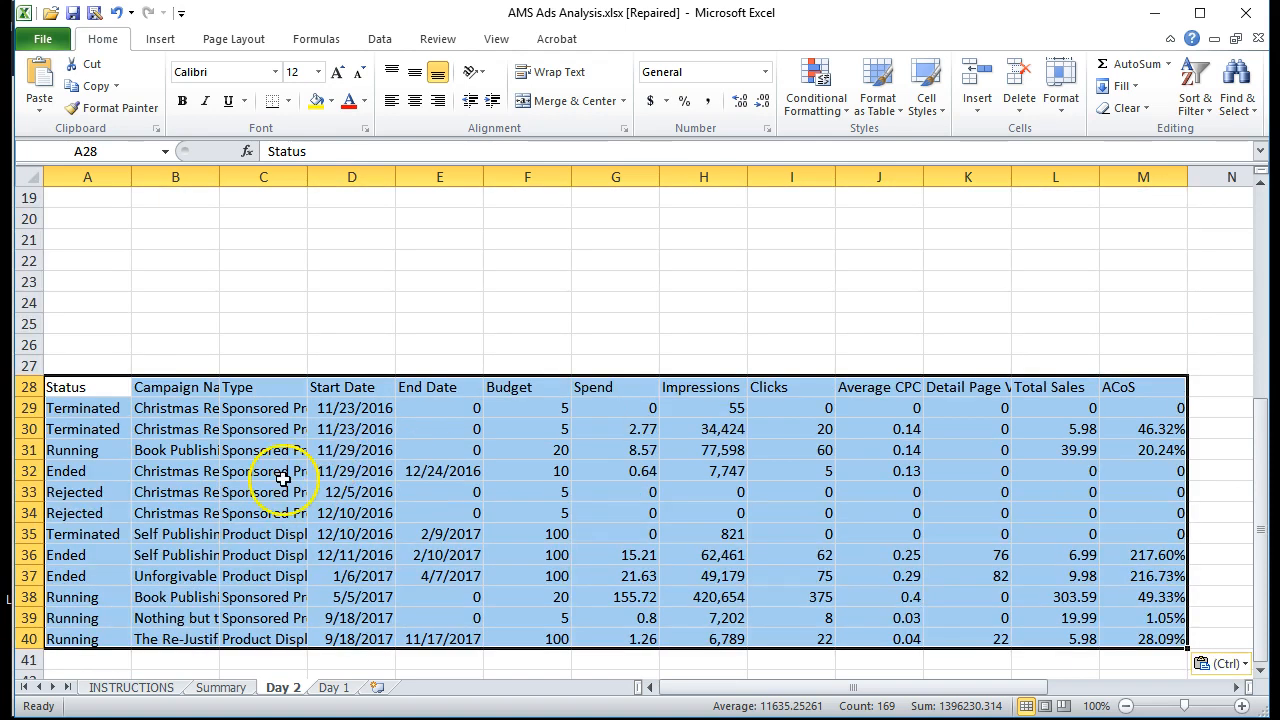
scroll(282, 505, down, 2)
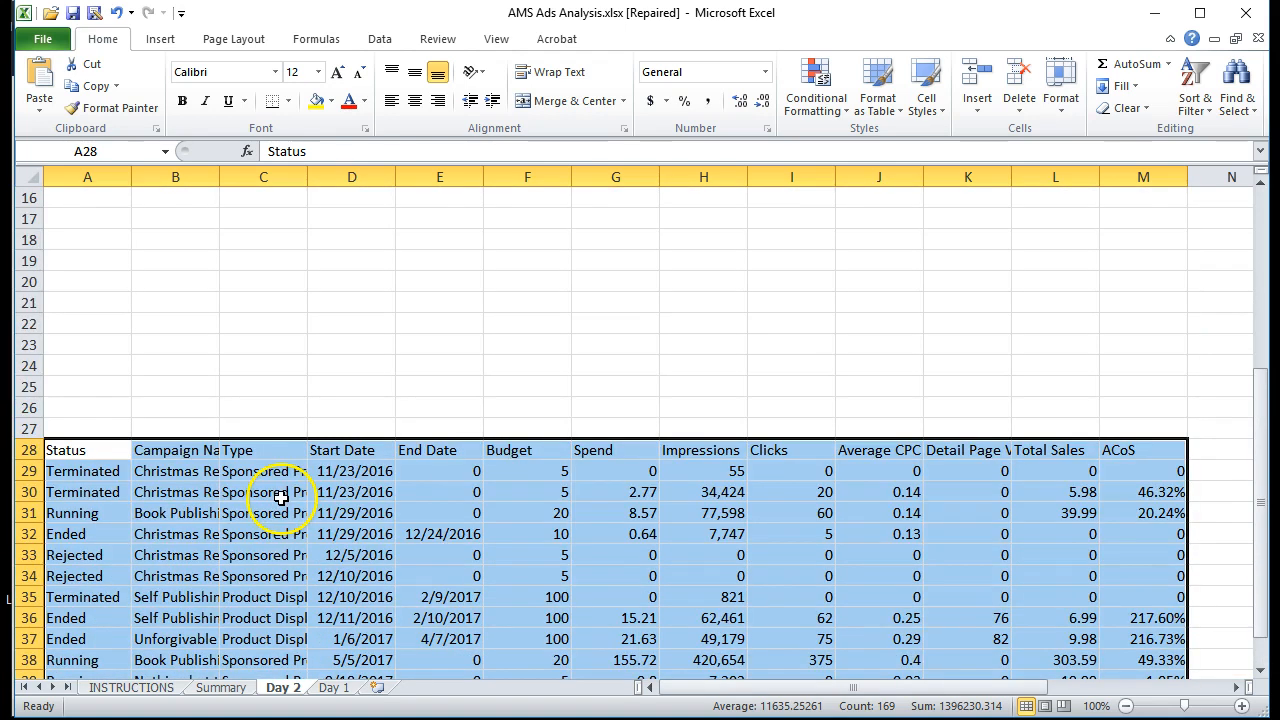
key(ctrl+x)
scroll(276, 490, up, 5)
click(111, 201)
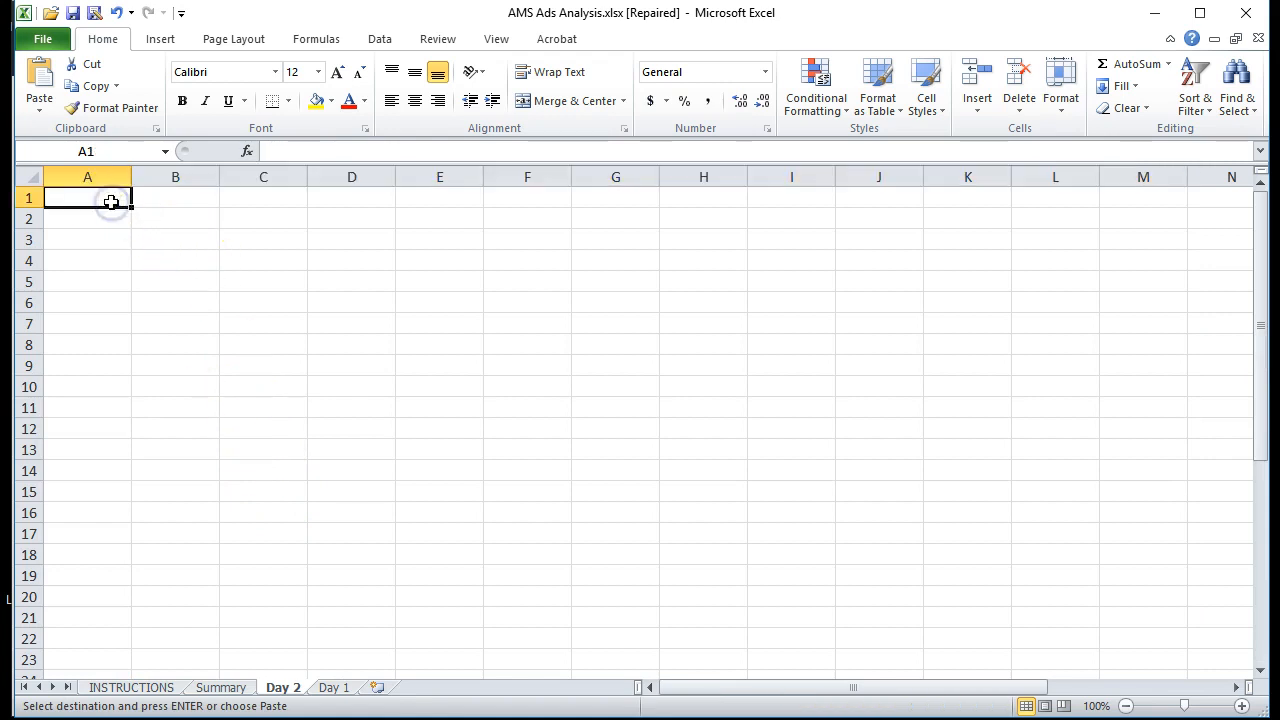
key(ctrl+v)
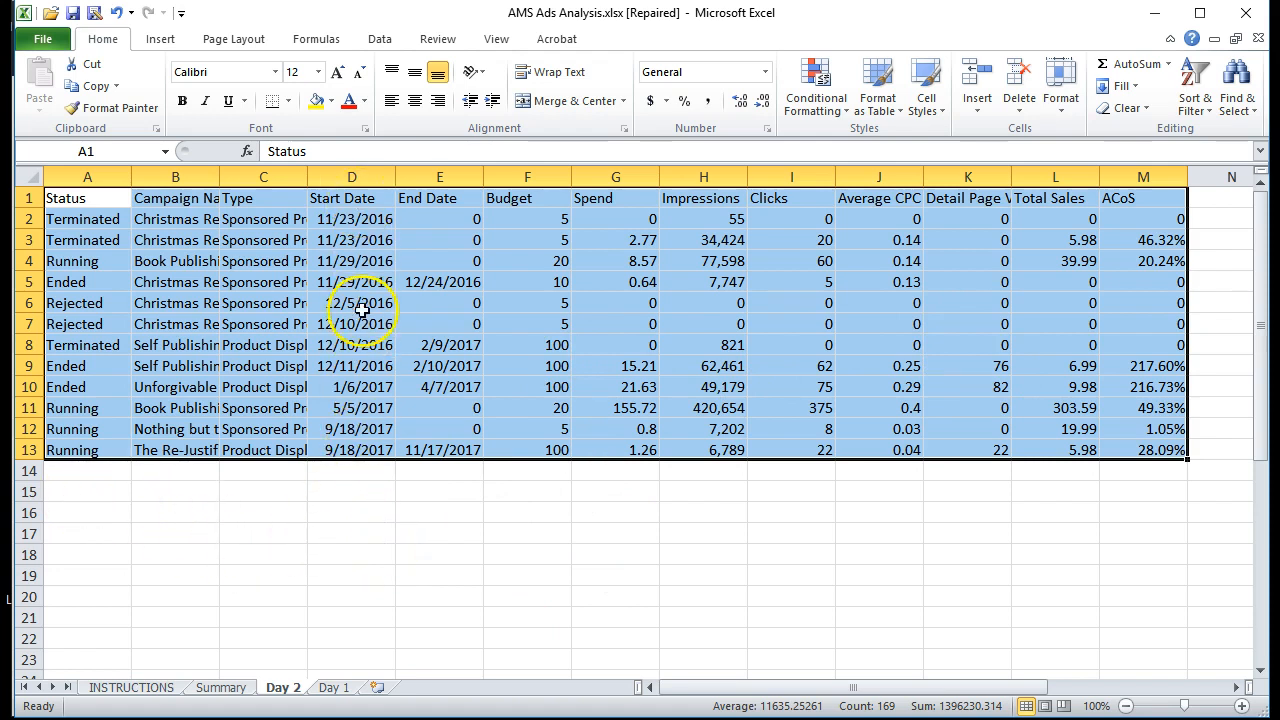
Check the Day 2 instructions for sorting and filling columns N-T on the INSTRUCTIONS sheet and return to the Day 2 sheet
drag(820, 687, 781, 689)
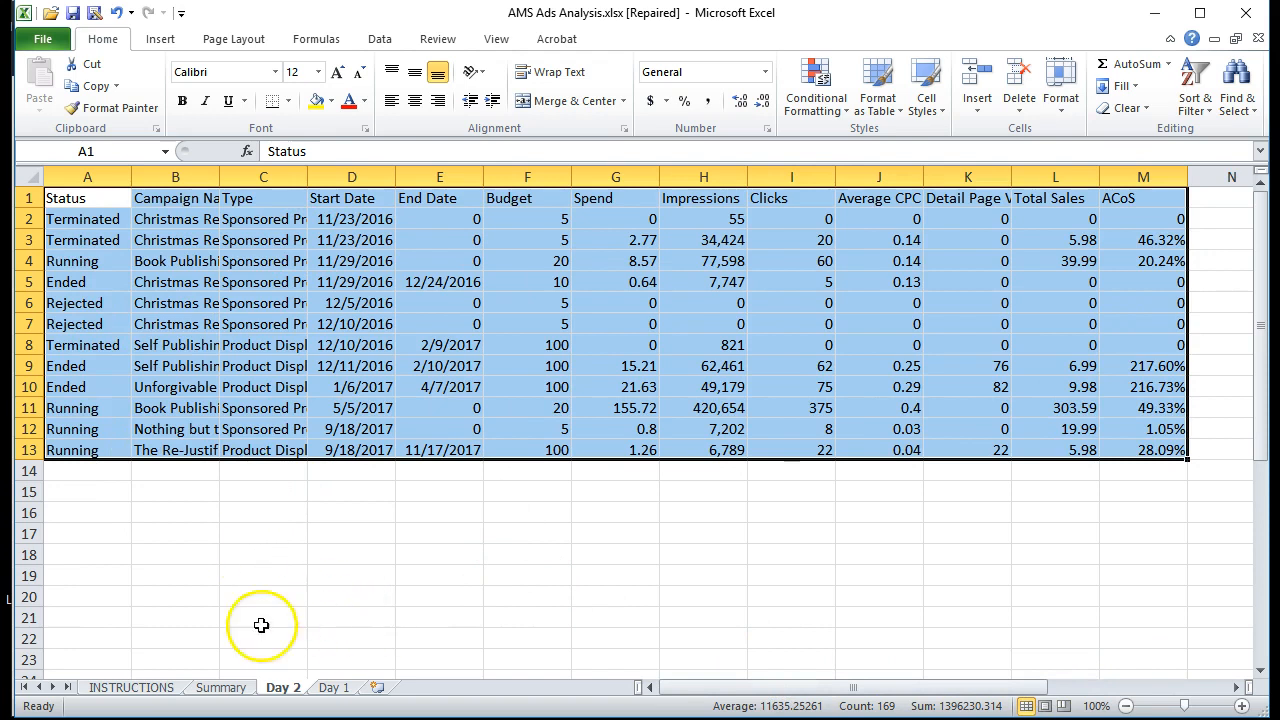
click(133, 687)
scroll(172, 445, down, 1)
scroll(172, 445, down, 2)
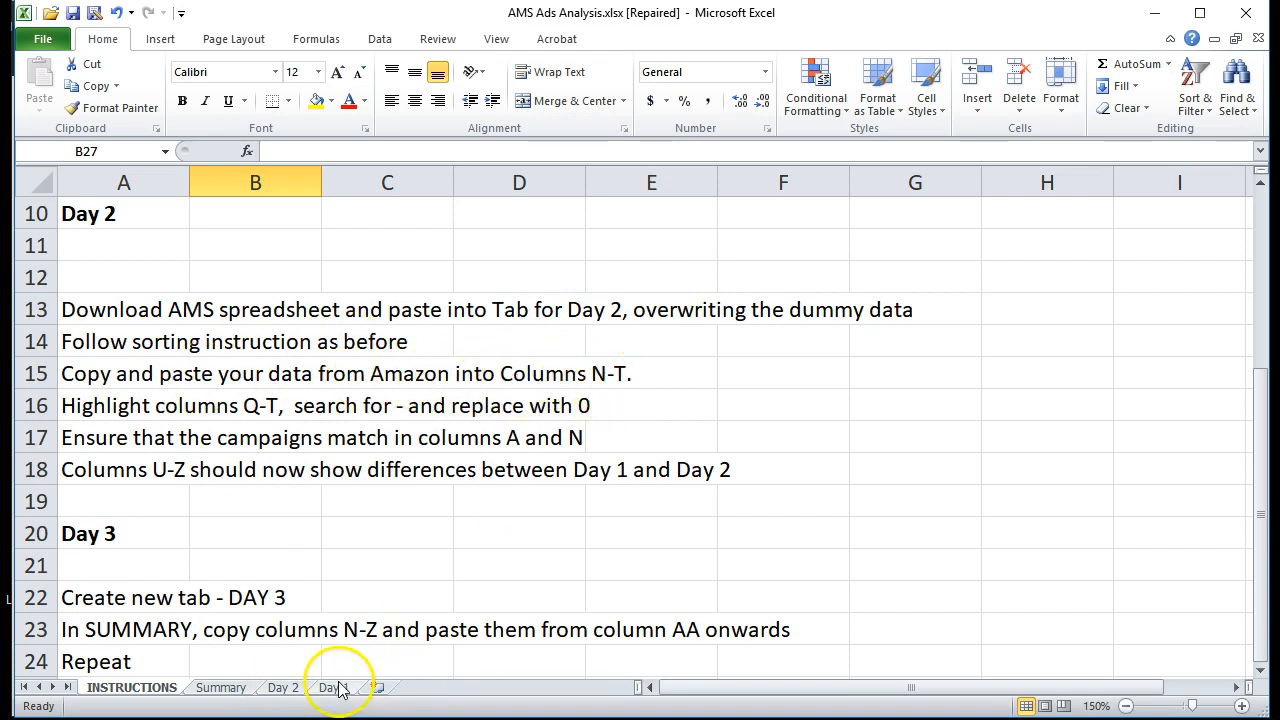
click(283, 687)
click(468, 280)
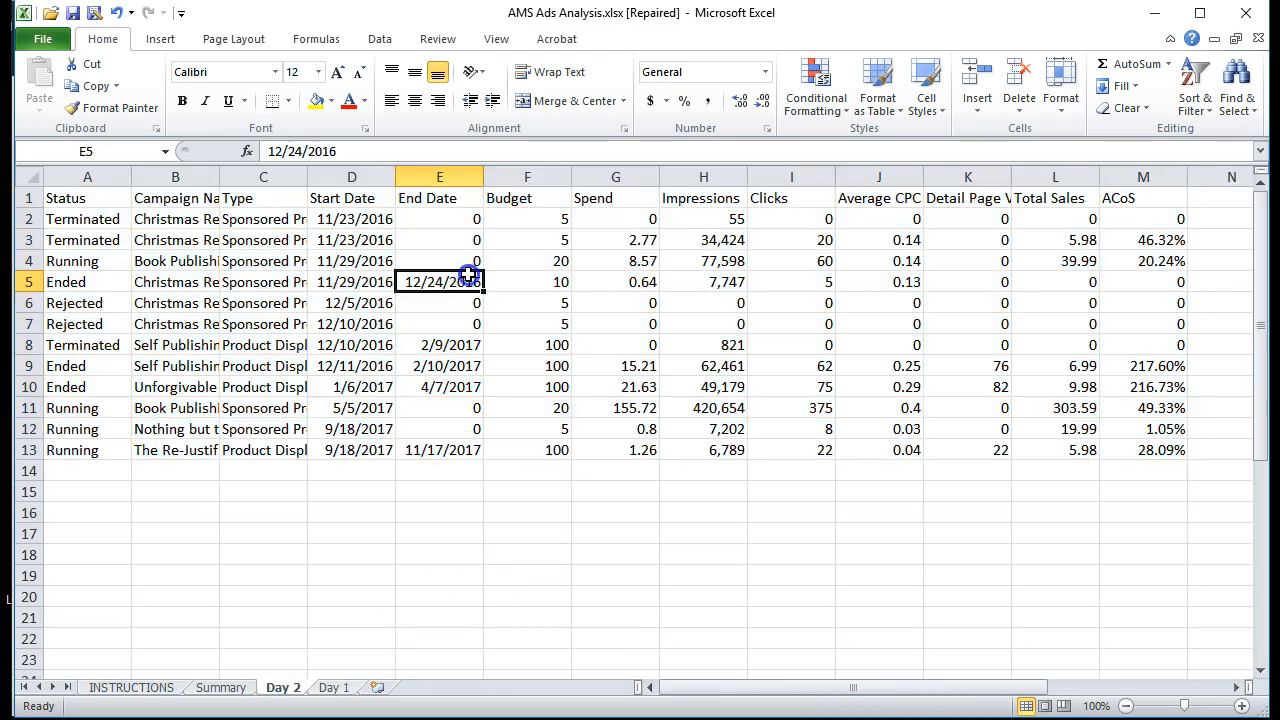
Copy the campaign names in B2:B13 of the Day 2 sheet into the Summary sheet's Day 2 Campaign Name column at N4
click(220, 687)
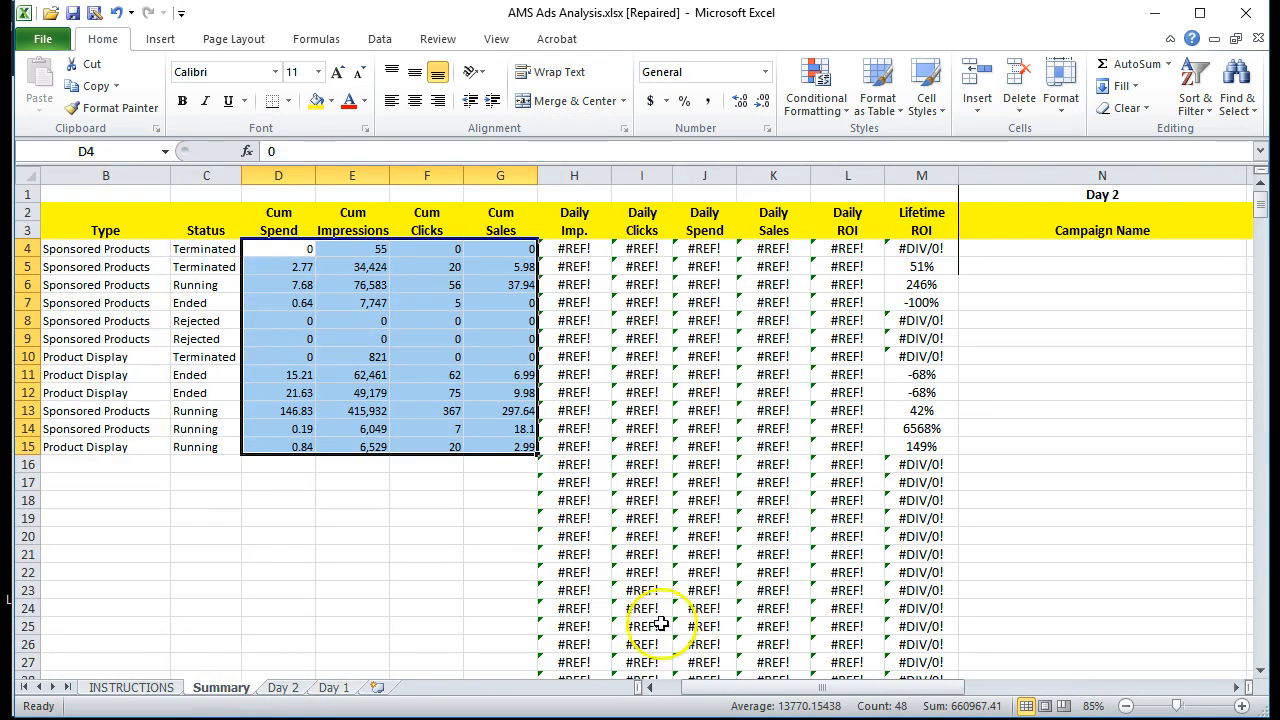
drag(738, 688, 907, 694)
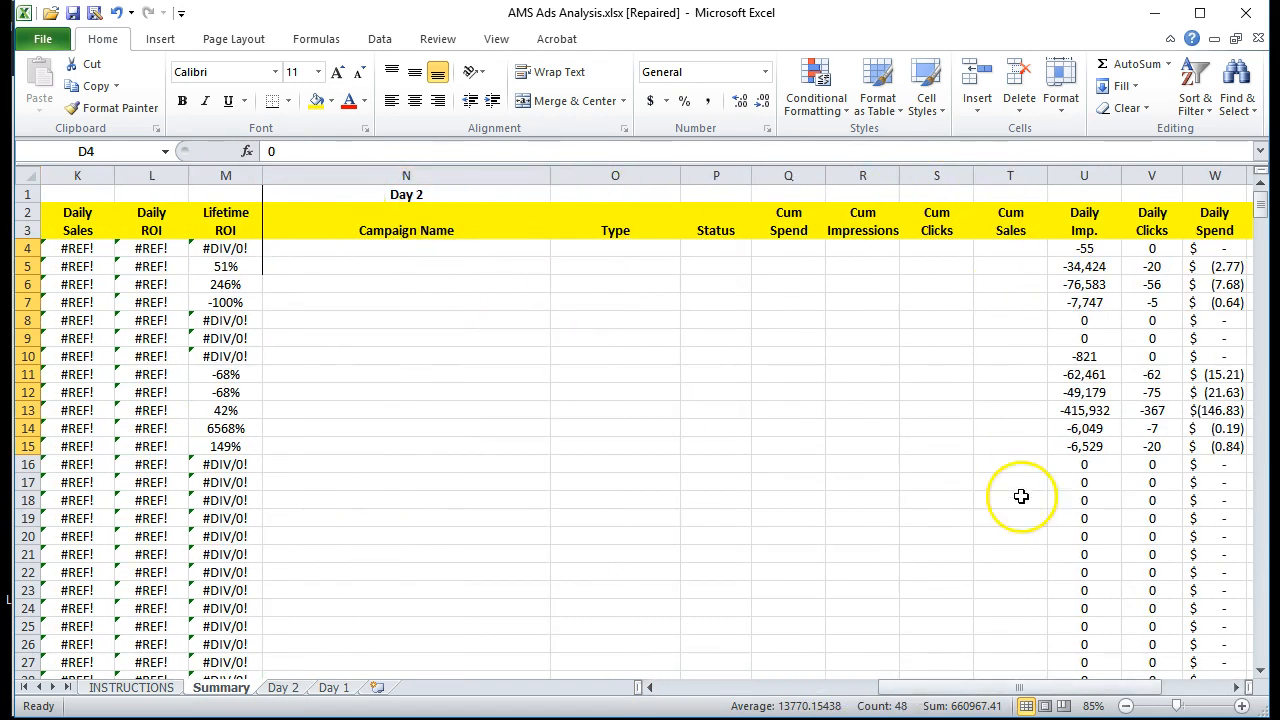
click(281, 687)
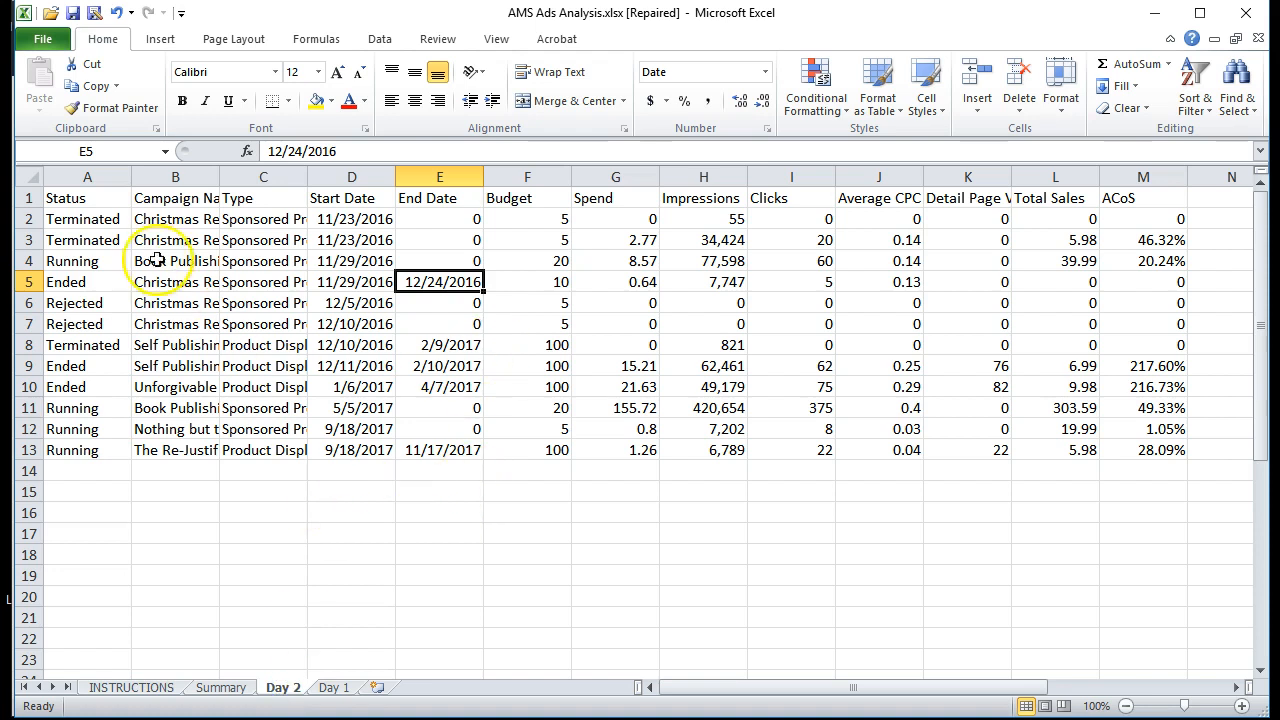
drag(177, 218, 178, 449)
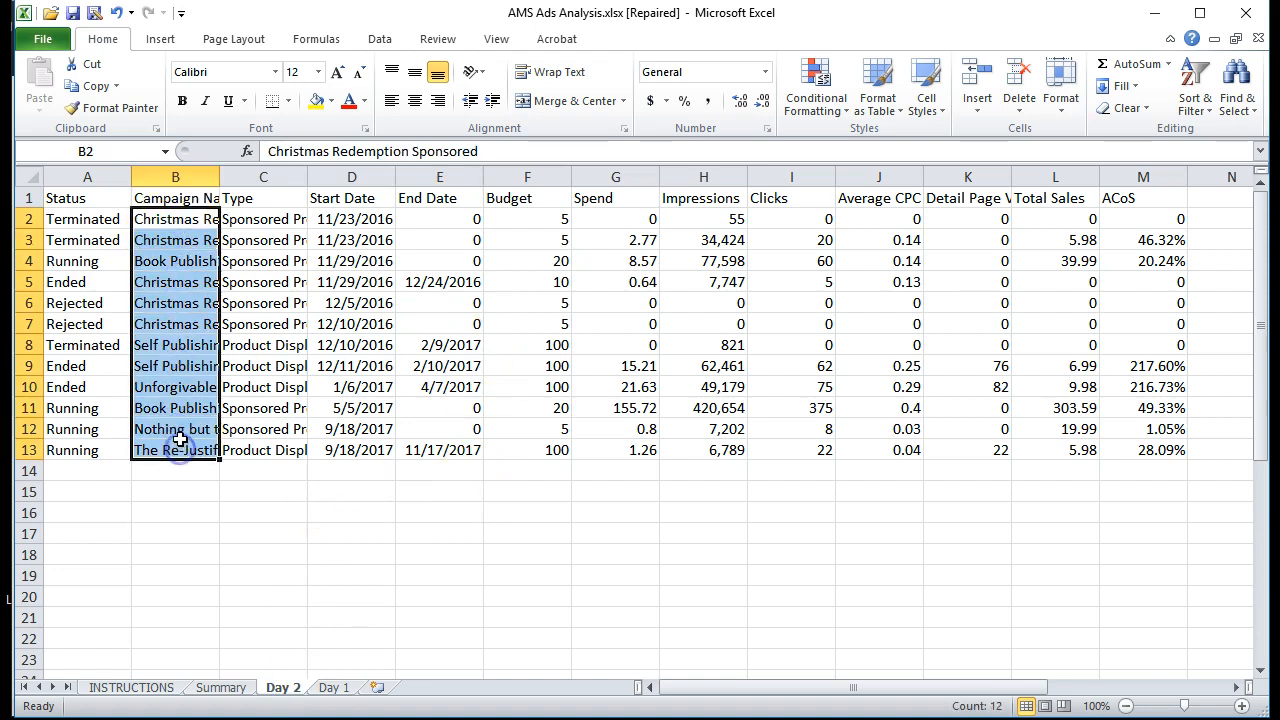
key(ctrl+c)
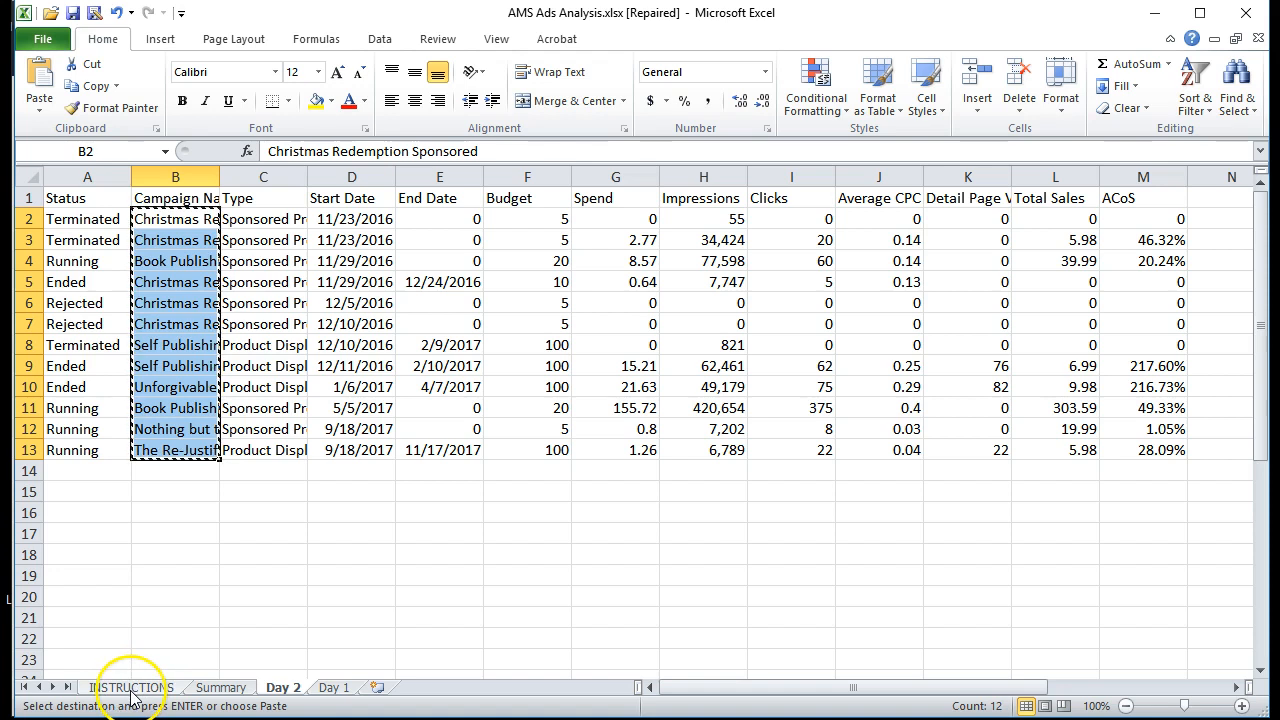
click(221, 687)
click(412, 250)
key(ctrl+v)
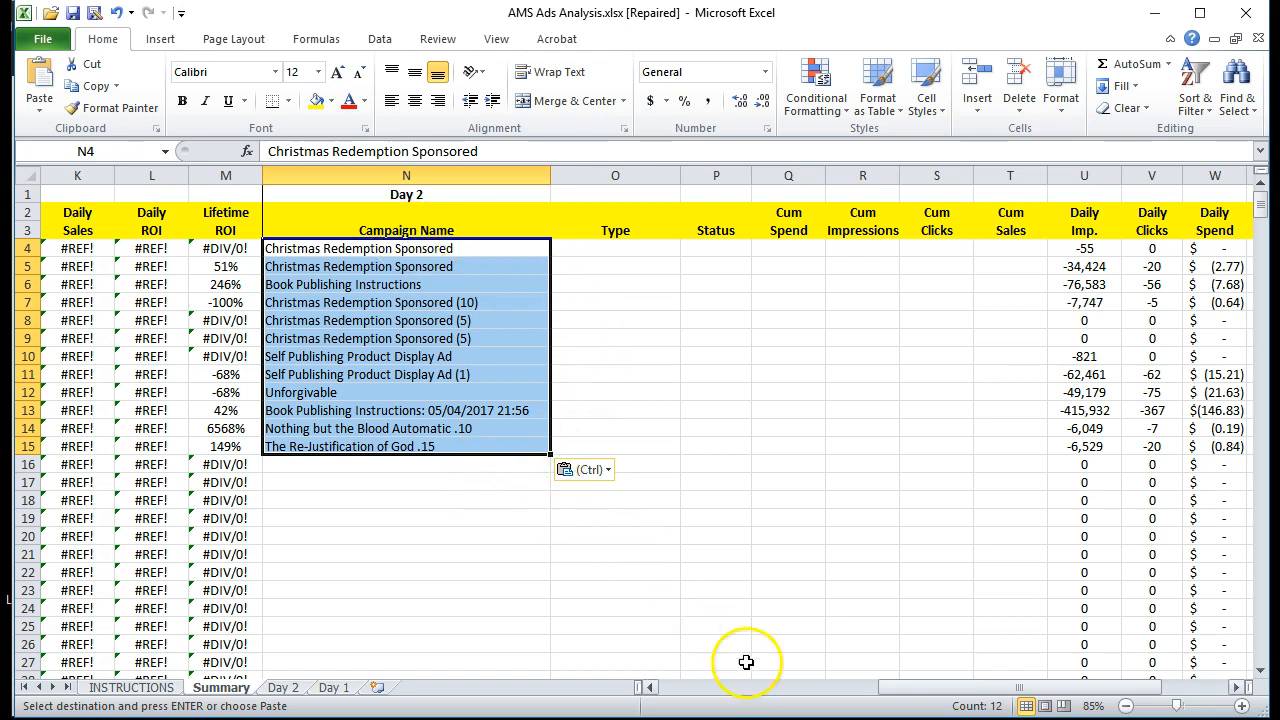
Compare the campaign names in columns A and N of the Summary sheet and examine how far down the formula rows extend
drag(922, 687, 703, 688)
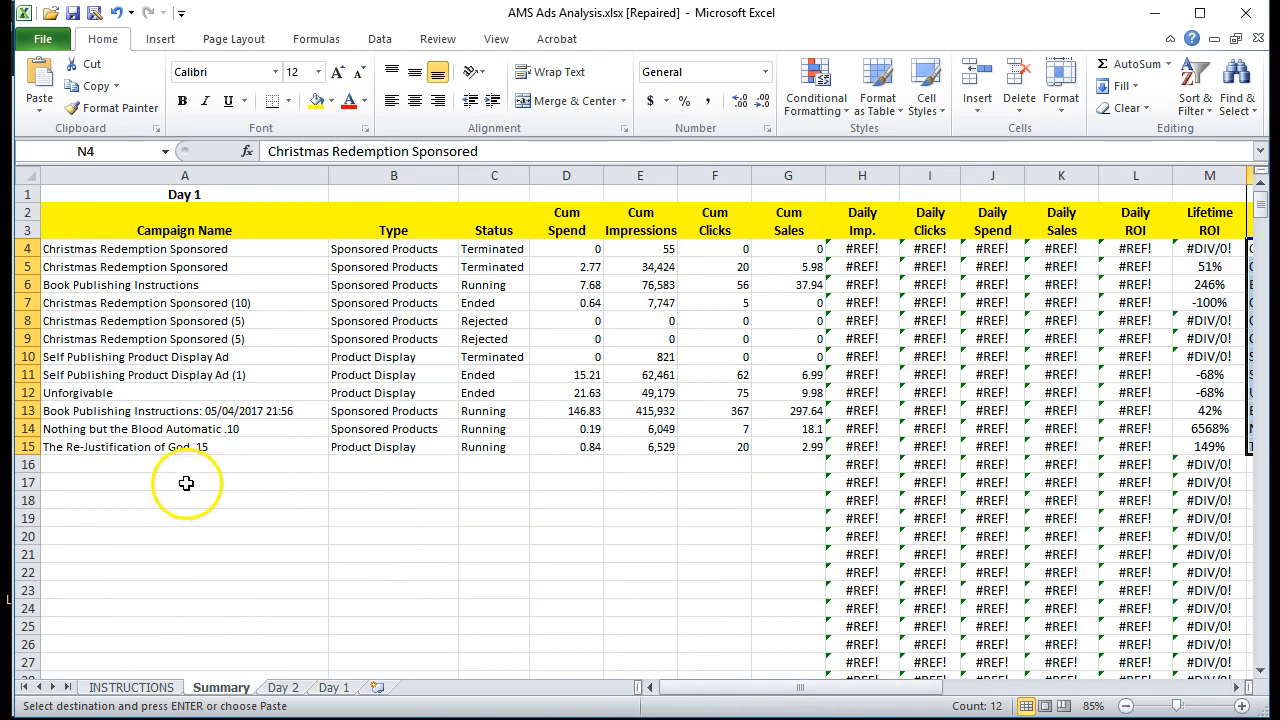
drag(871, 686, 903, 651)
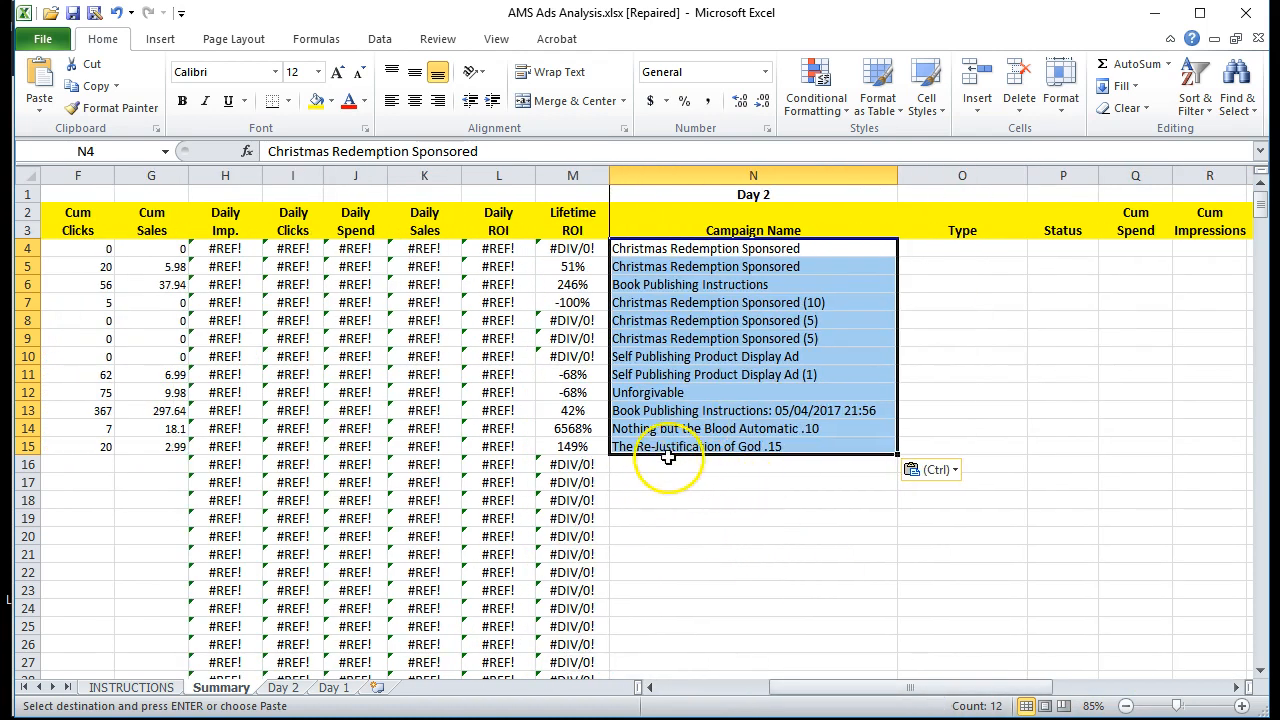
click(629, 464)
click(627, 481)
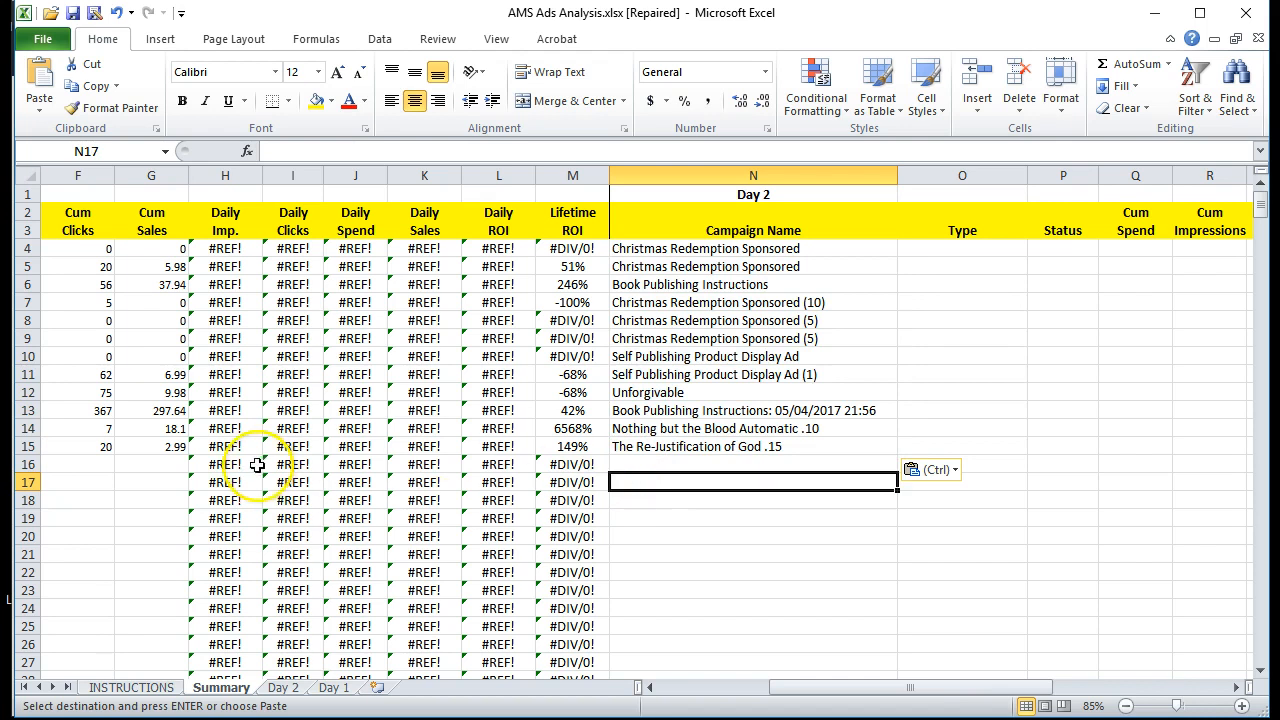
scroll(677, 475, down, 3)
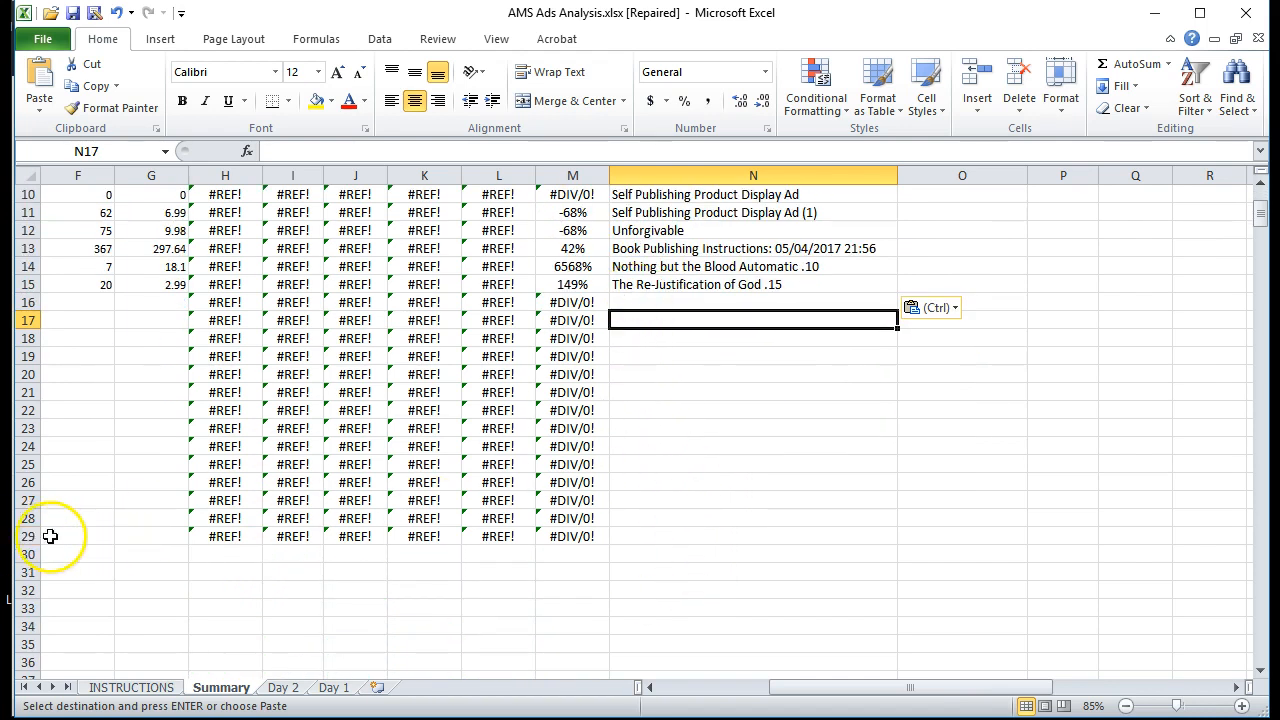
drag(809, 688, 666, 688)
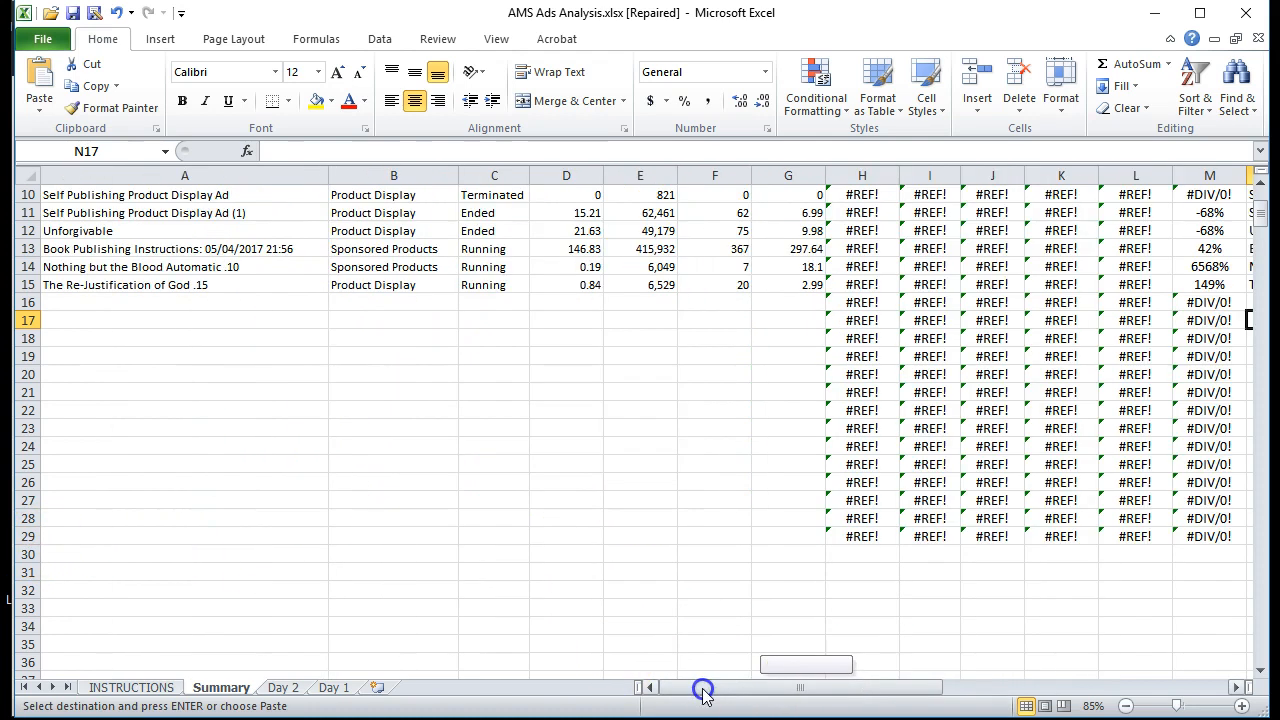
scroll(472, 440, up, 3)
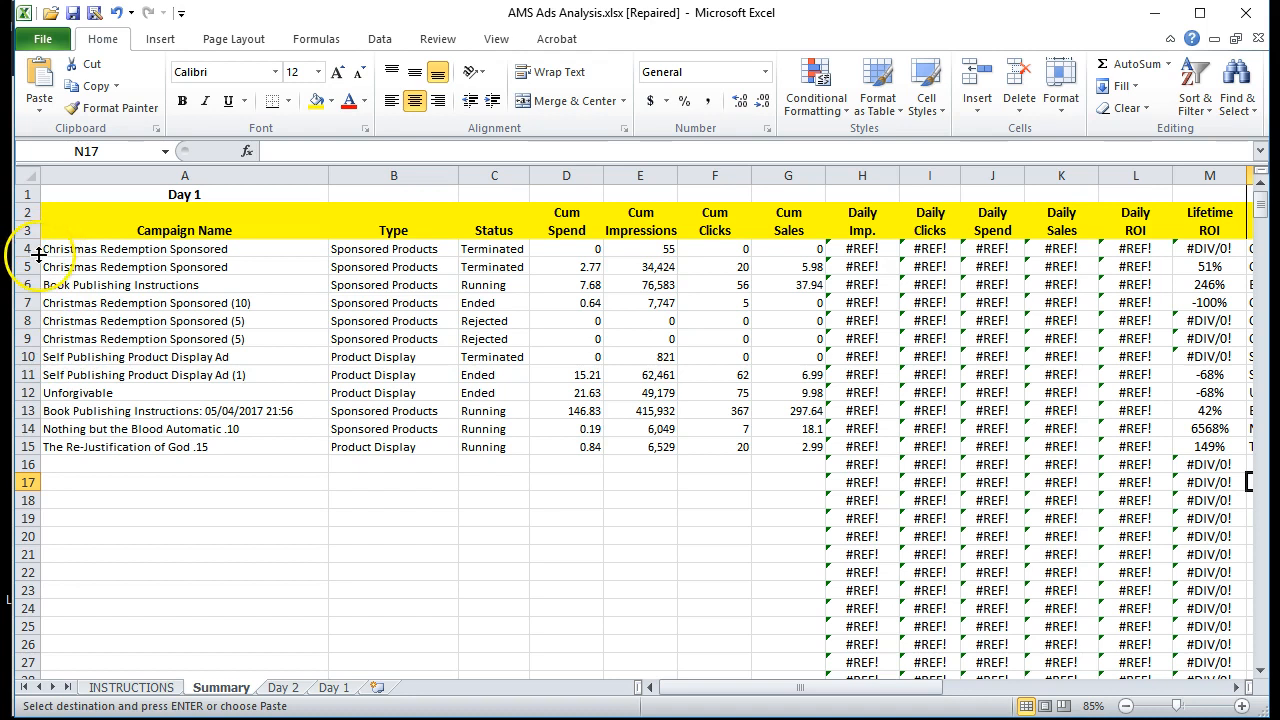
scroll(190, 400, down, 2)
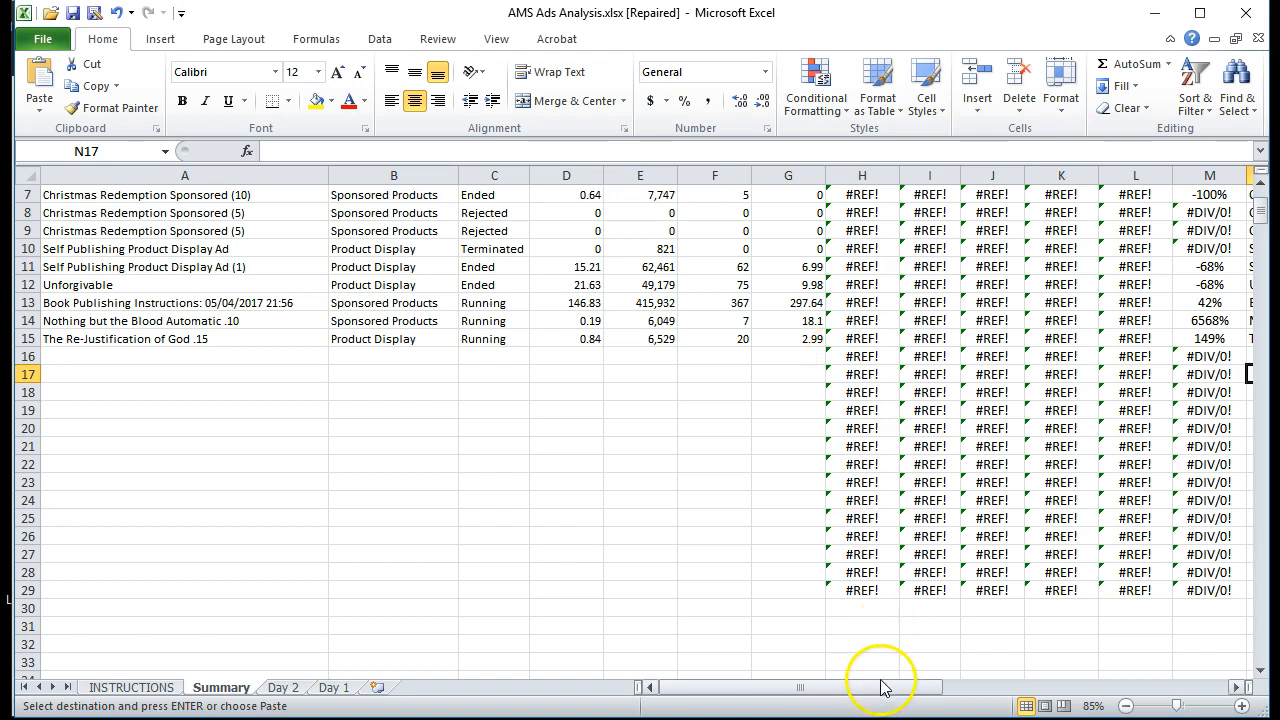
Extend the Day 2 daily and ROI formulas on the Summary sheet by copying U16:Z23 to U30
drag(873, 690, 1210, 690)
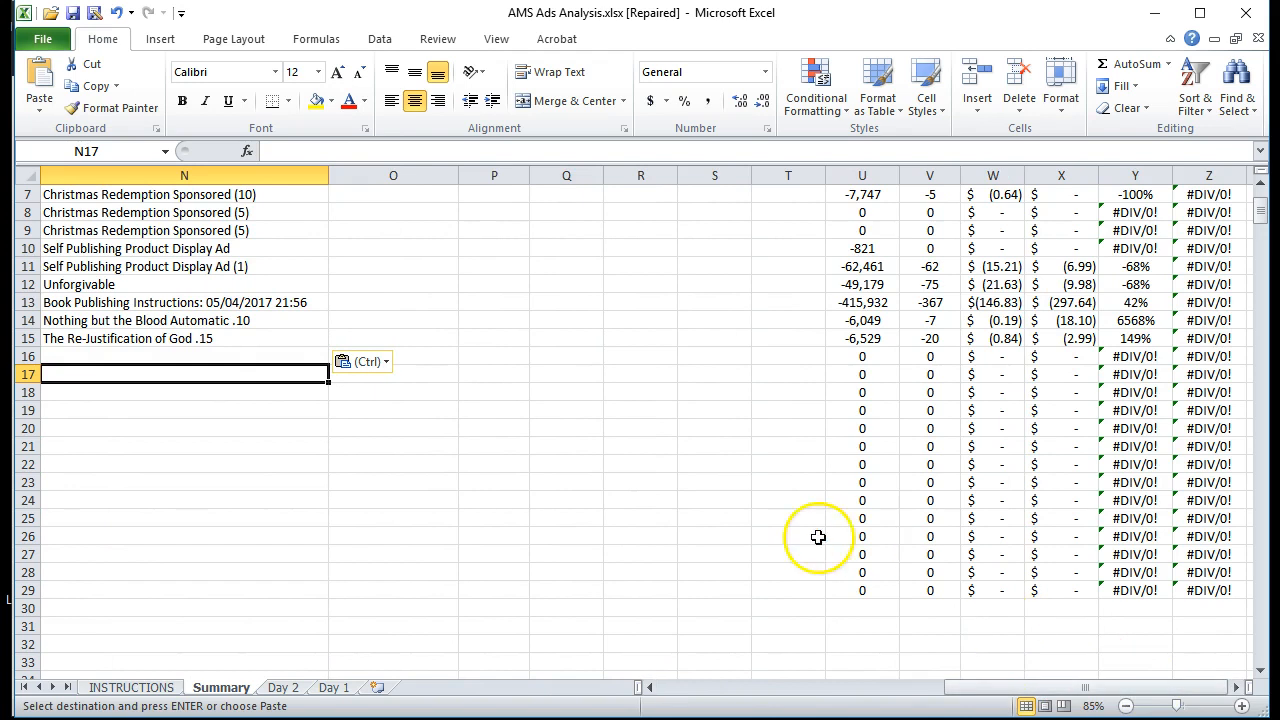
drag(862, 357, 1185, 480)
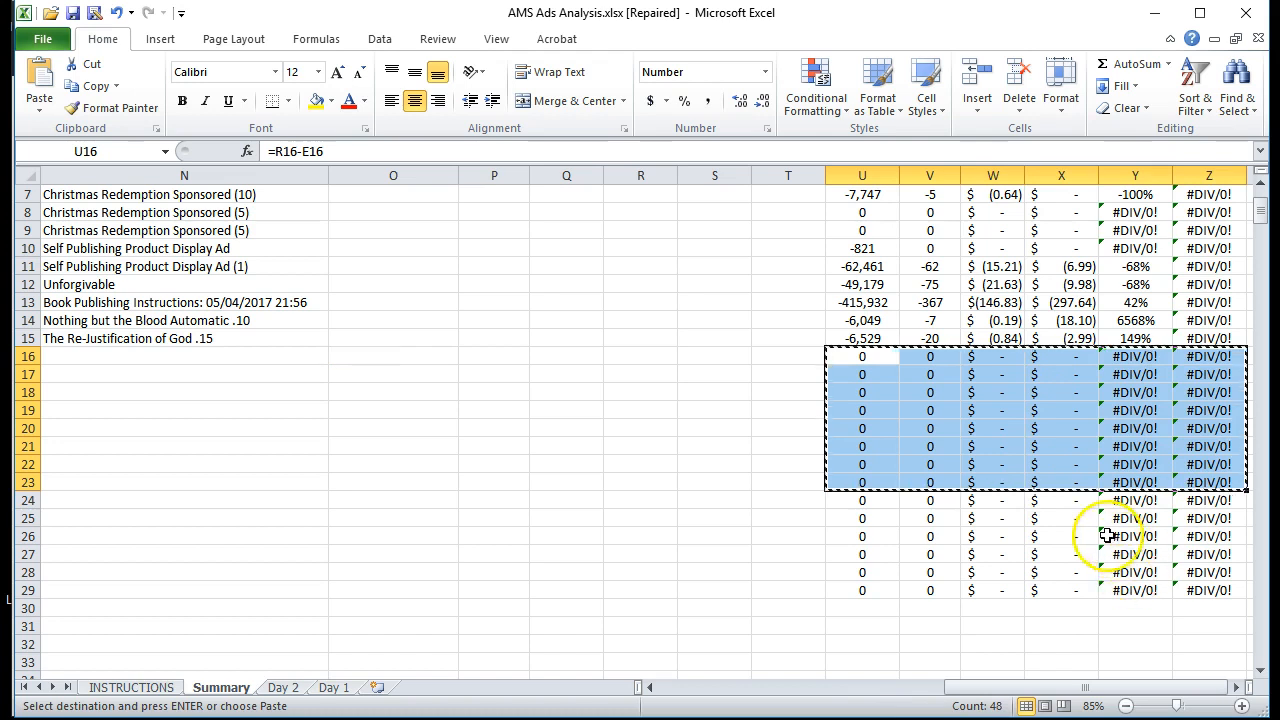
scroll(1100, 528, down, 2)
click(866, 502)
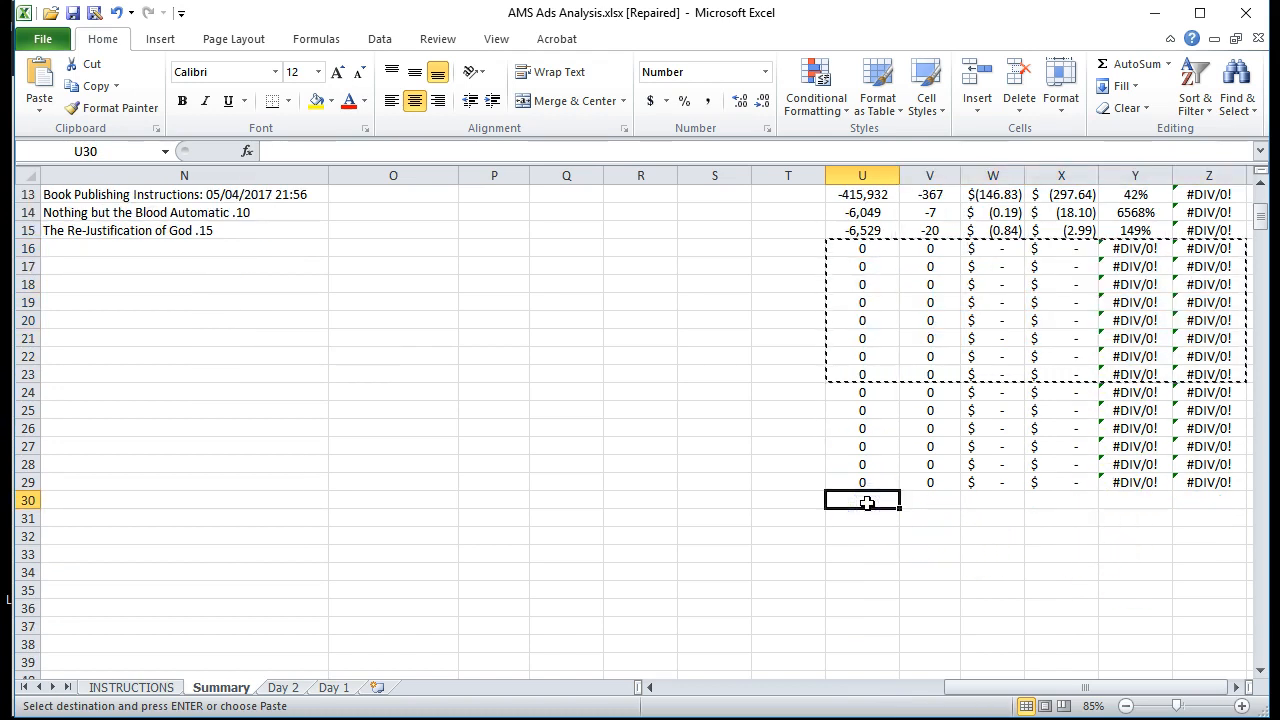
key(ctrl+v)
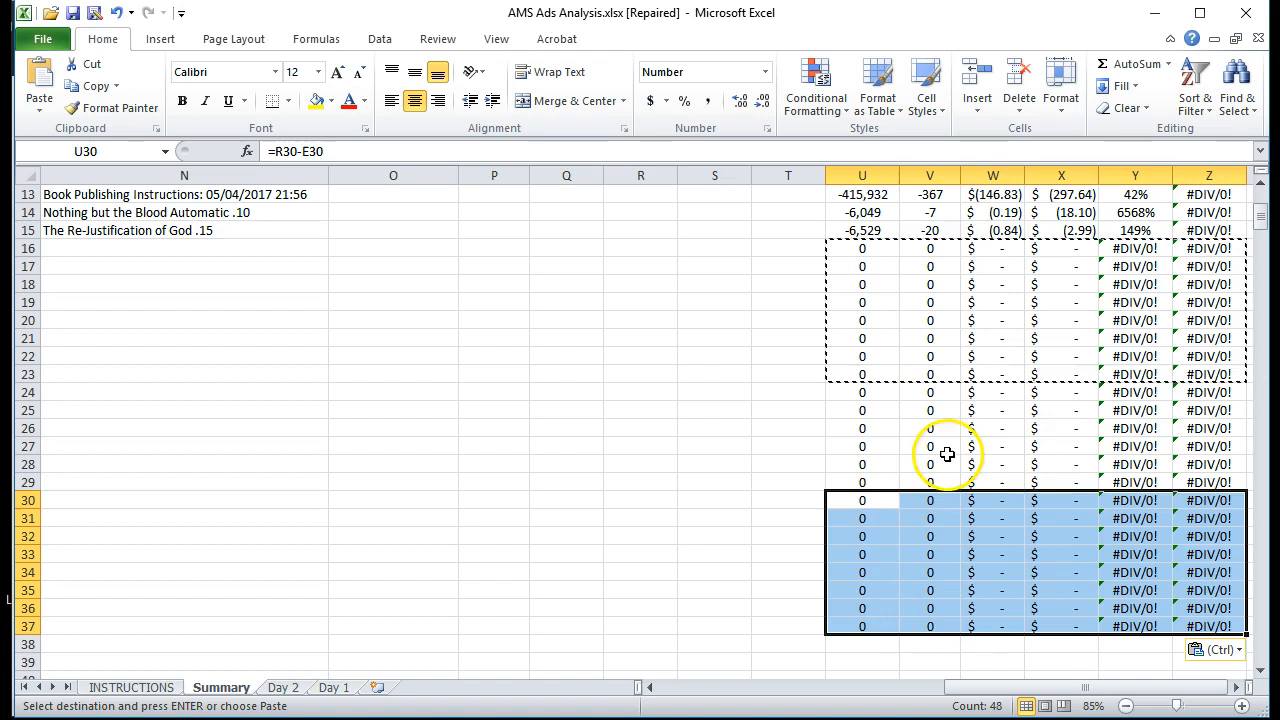
Copy the Type values in C2:C13 of the Day 2 sheet into the Summary sheet's Day 2 Type column at O4
scroll(835, 468, up, 4)
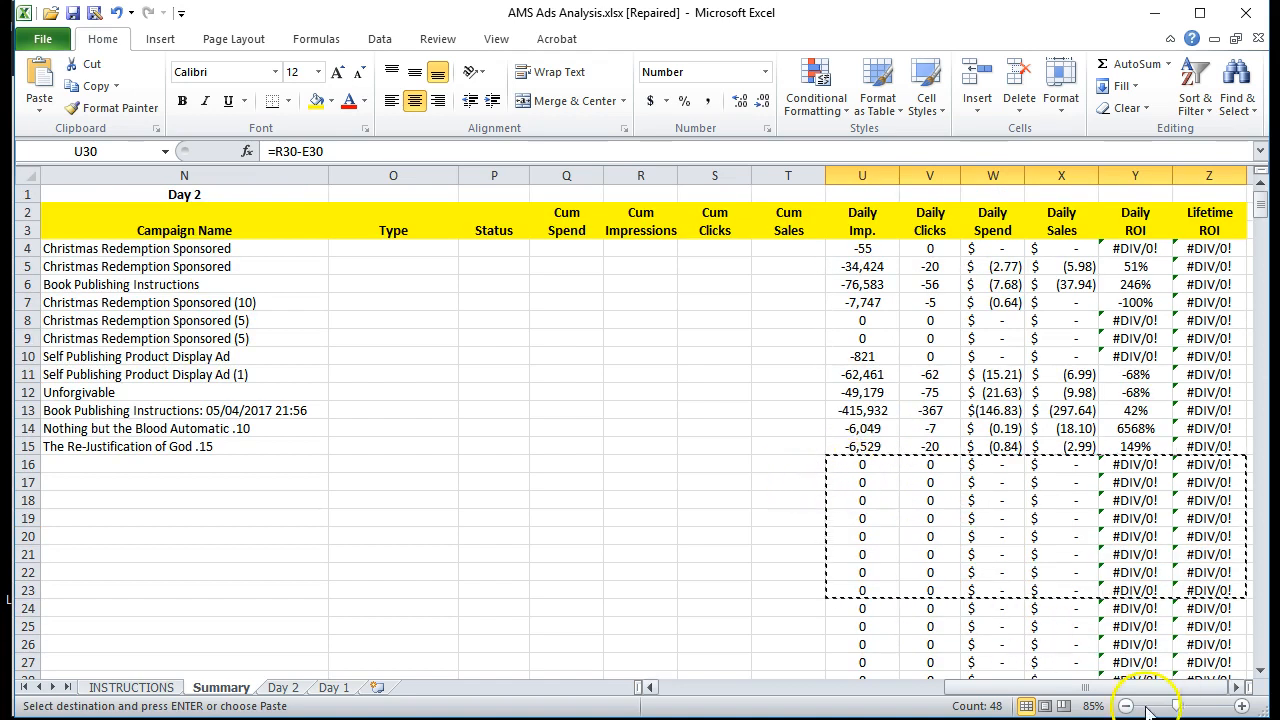
drag(1110, 687, 1025, 687)
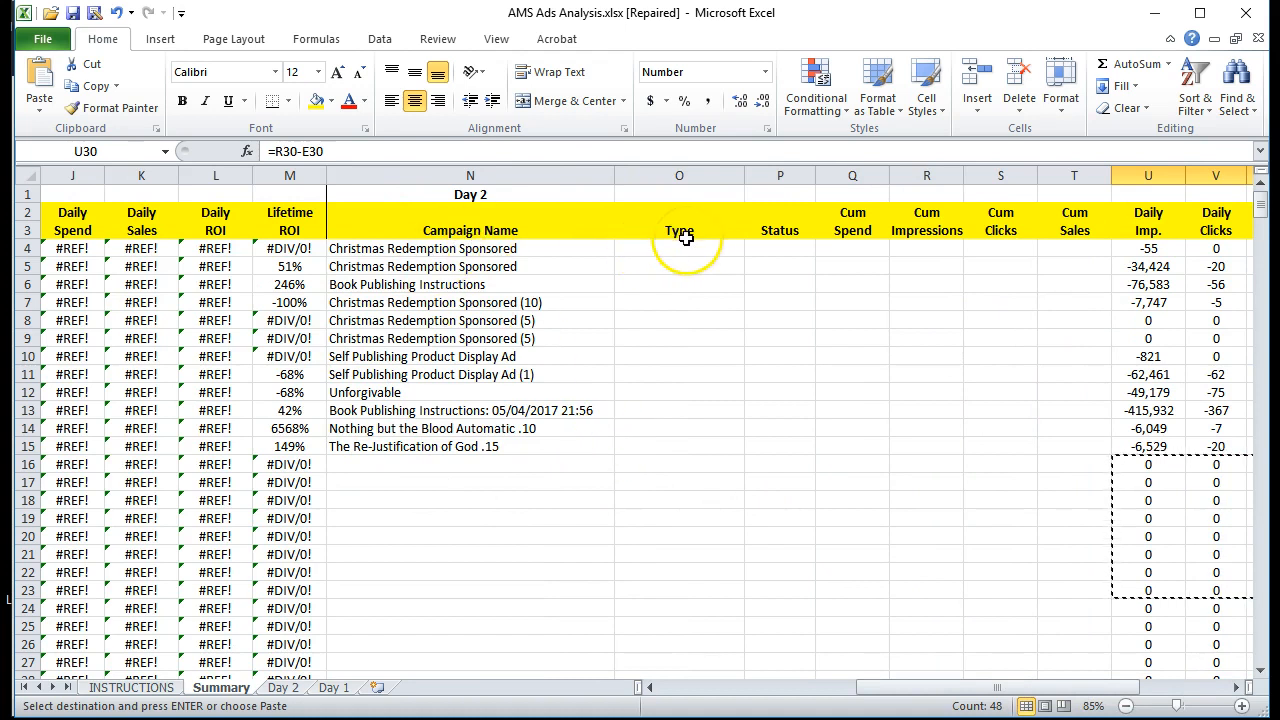
click(283, 688)
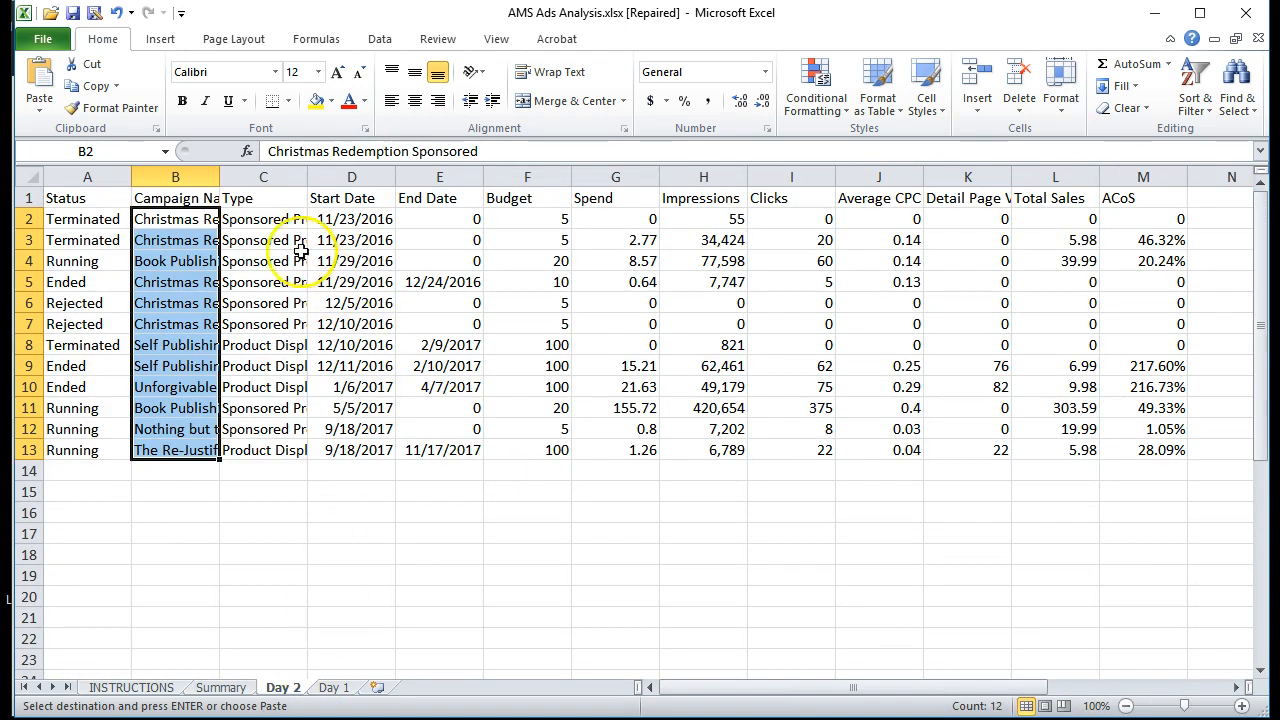
drag(262, 220, 283, 450)
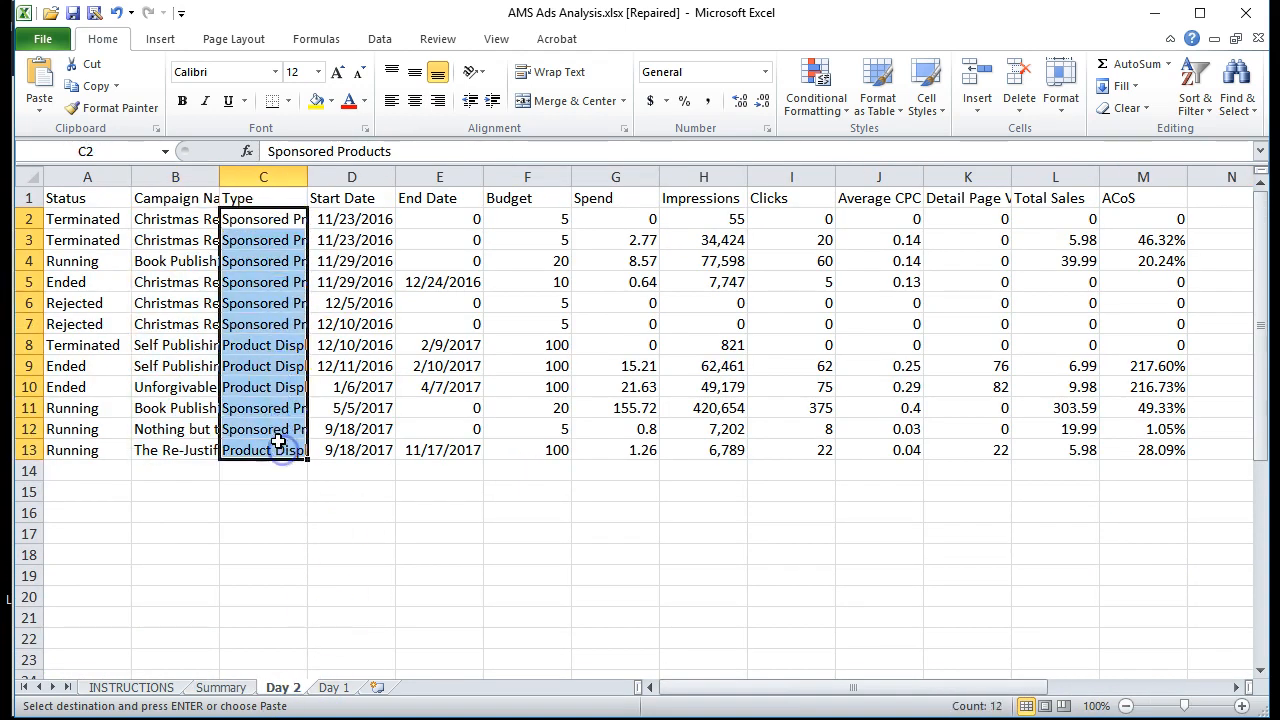
click(220, 688)
click(665, 252)
text(Sponsored Products Sponsored Products Sponsored Products Sponsored Products Sponsored Products Sponsored Products Product Display Product Display Product Display Sponsored Products Sponsored Products Product Display)
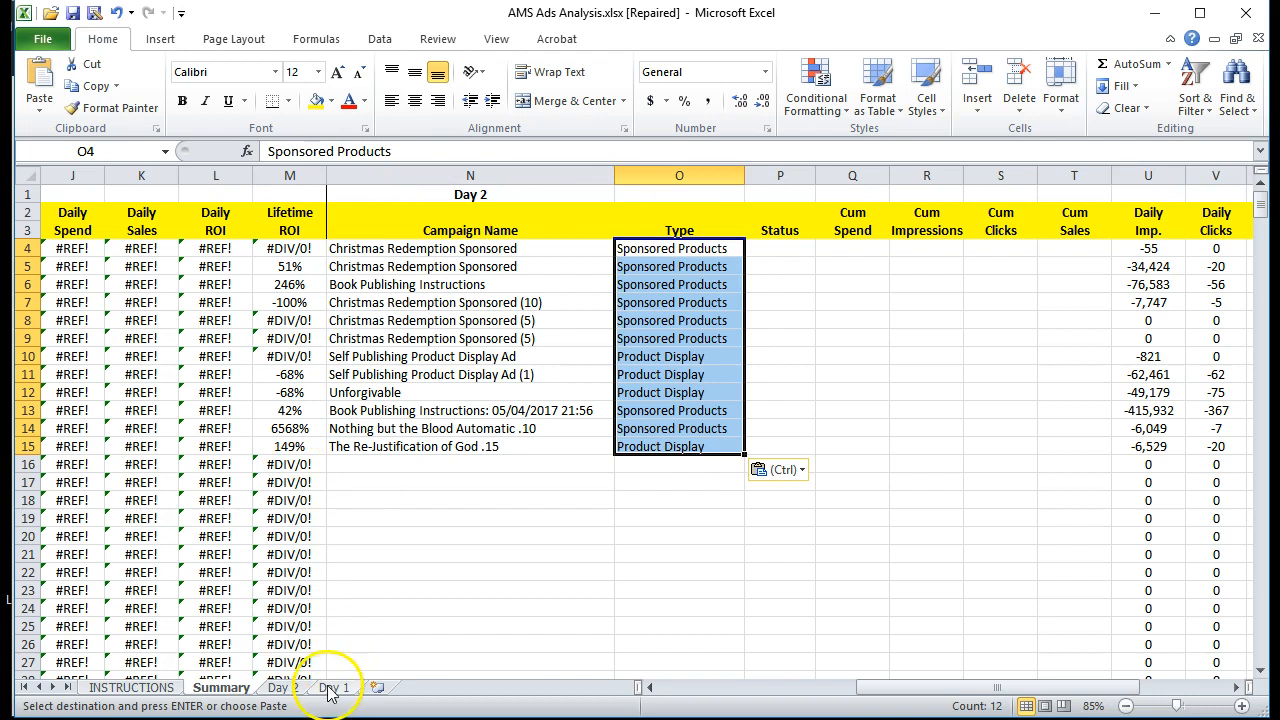
Copy the Status values in A2:A13 of the Day 2 sheet into the Summary sheet's Day 2 Status column at P4
click(280, 688)
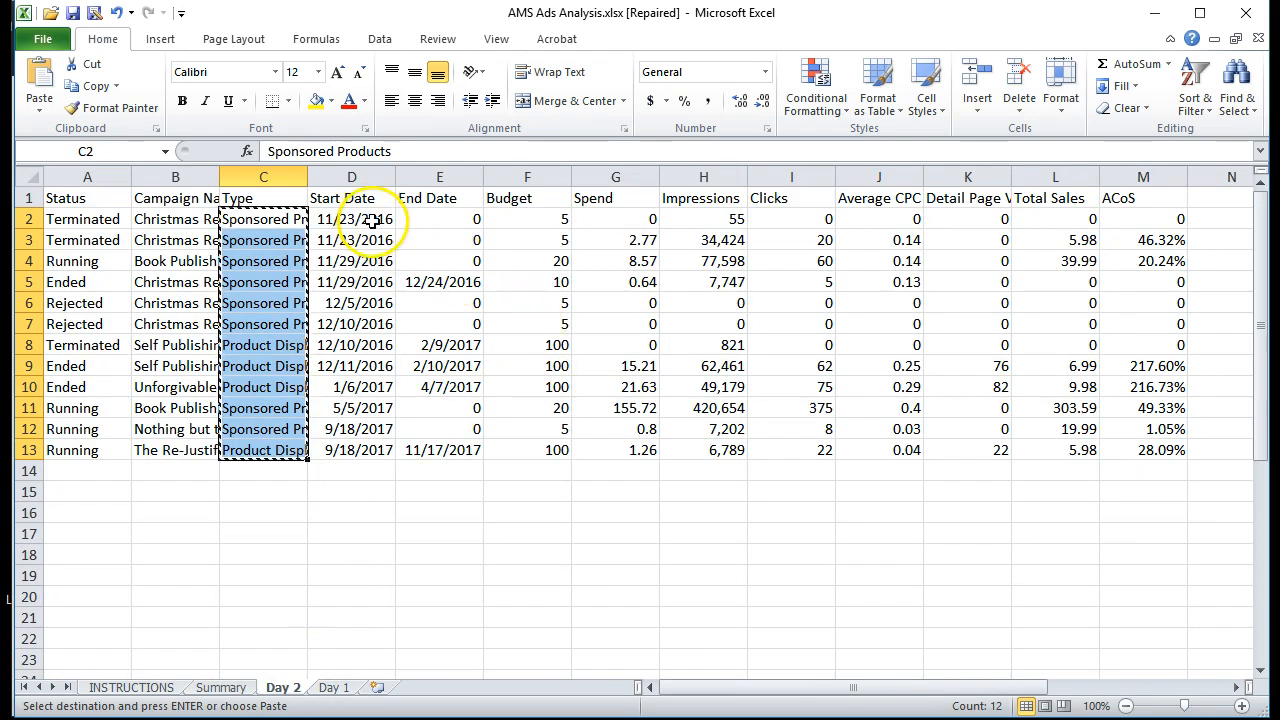
drag(81, 225, 78, 452)
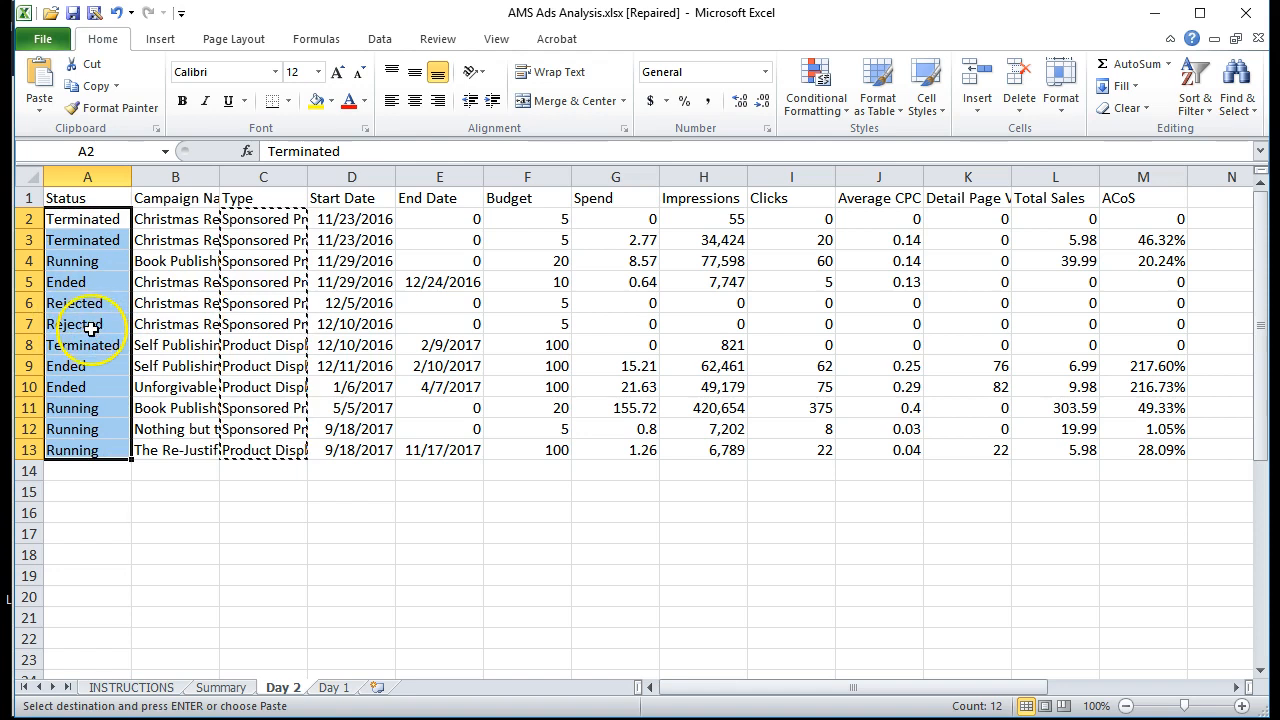
key(ctrl+c)
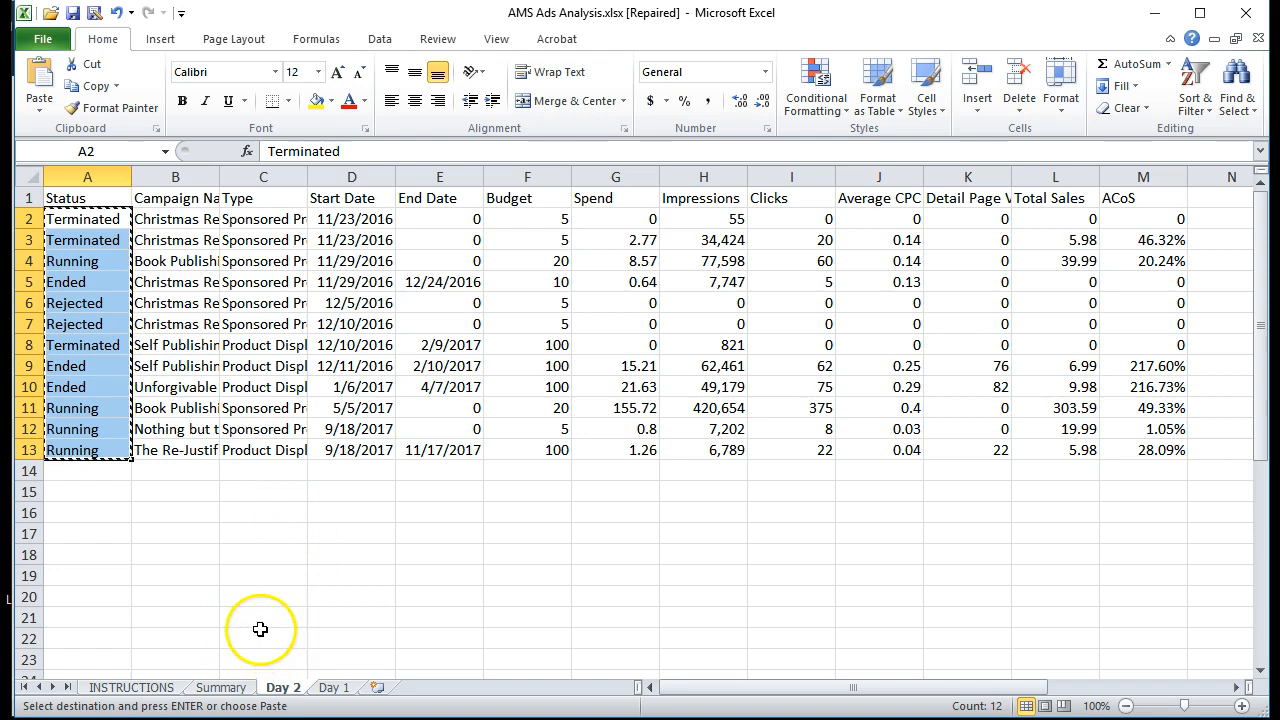
click(220, 688)
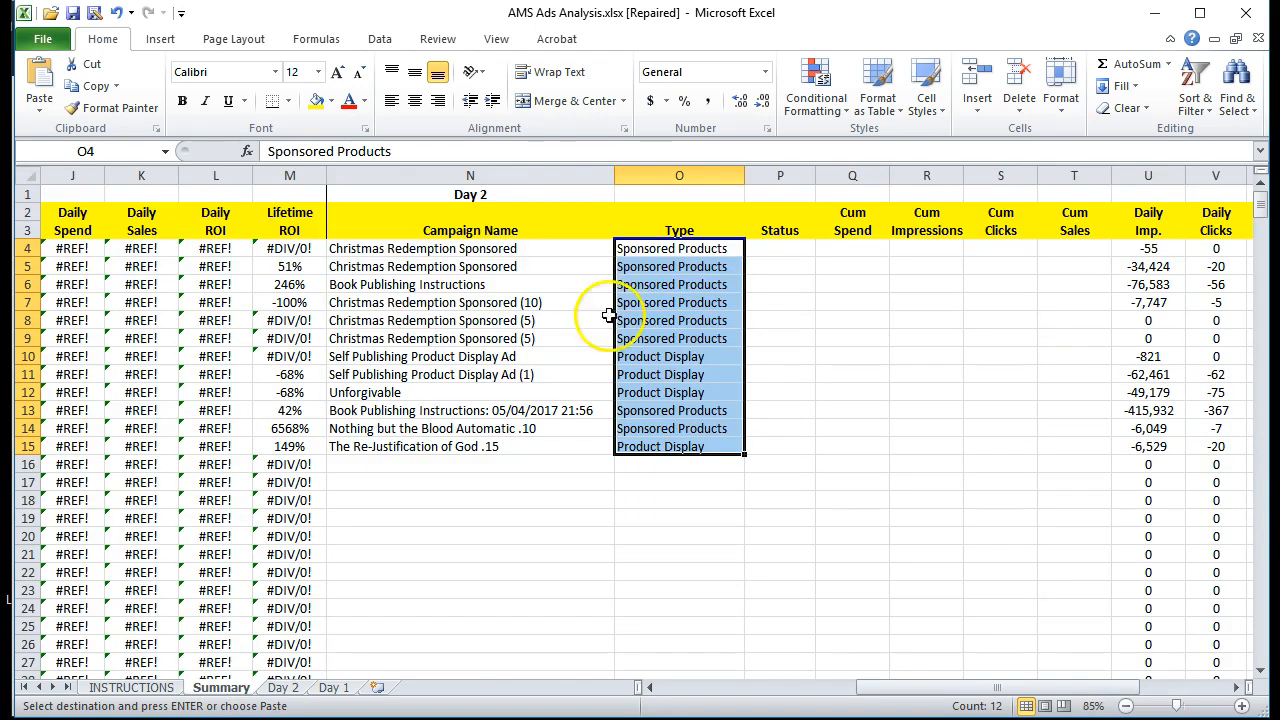
click(780, 250)
key(ctrl+v)
Copy the Spend values in G2:G13 of the Day 2 sheet into the Summary sheet's Day 2 Cum Spend column at Q4
drag(892, 692, 1003, 695)
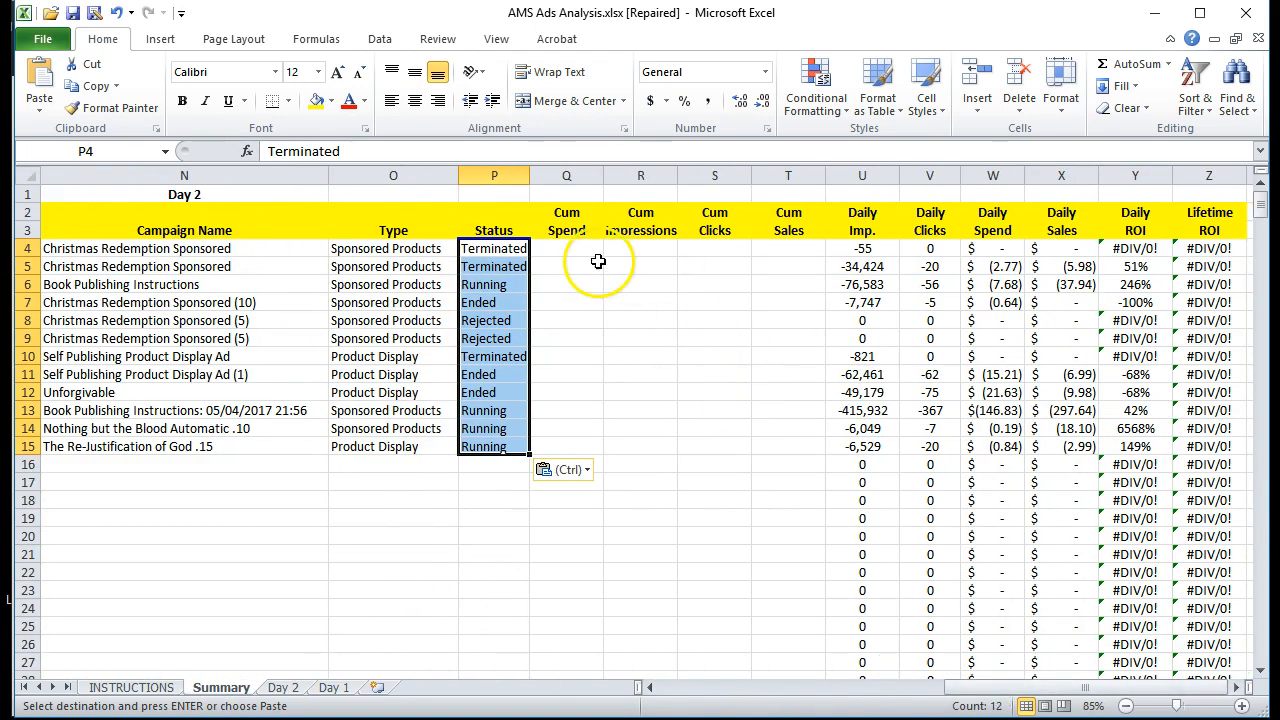
click(289, 690)
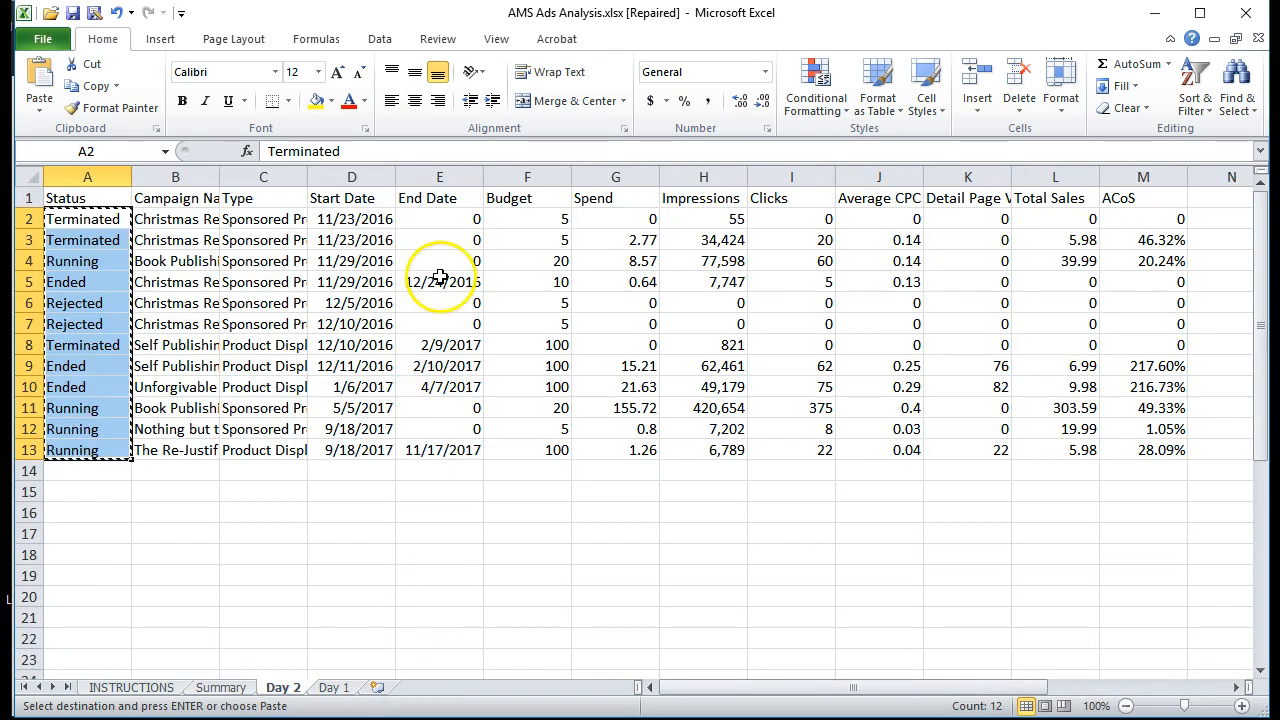
drag(608, 218, 616, 449)
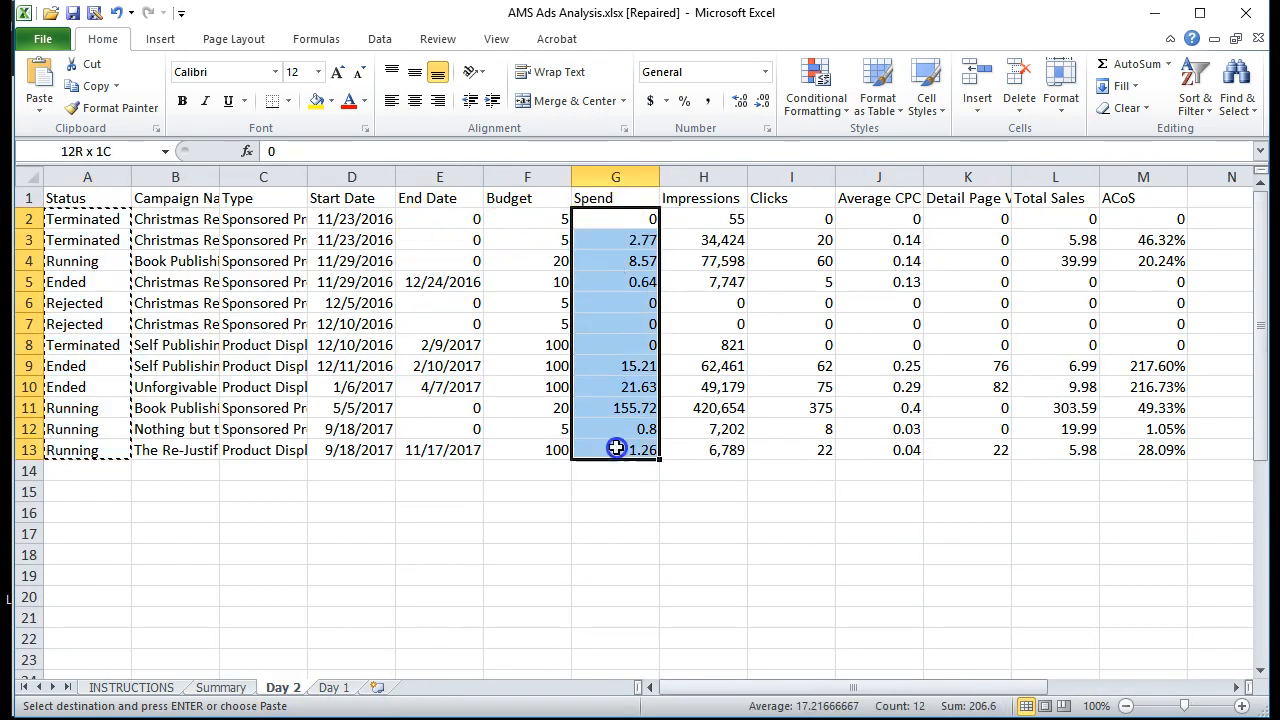
click(220, 687)
click(577, 250)
key(ctrl+v)
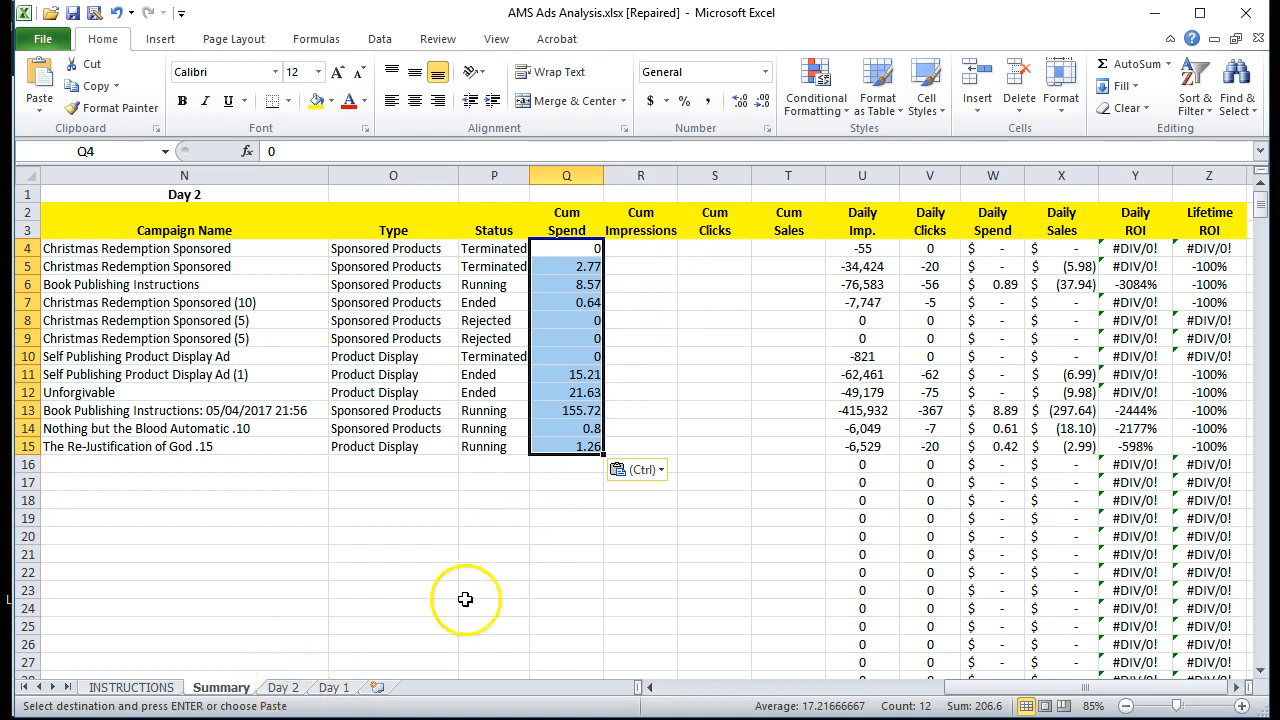
Copy the Impressions values in H2:H13 of the Day 2 sheet into the Summary sheet's Day 2 Cum Impressions column at R4
click(283, 687)
drag(700, 220, 731, 449)
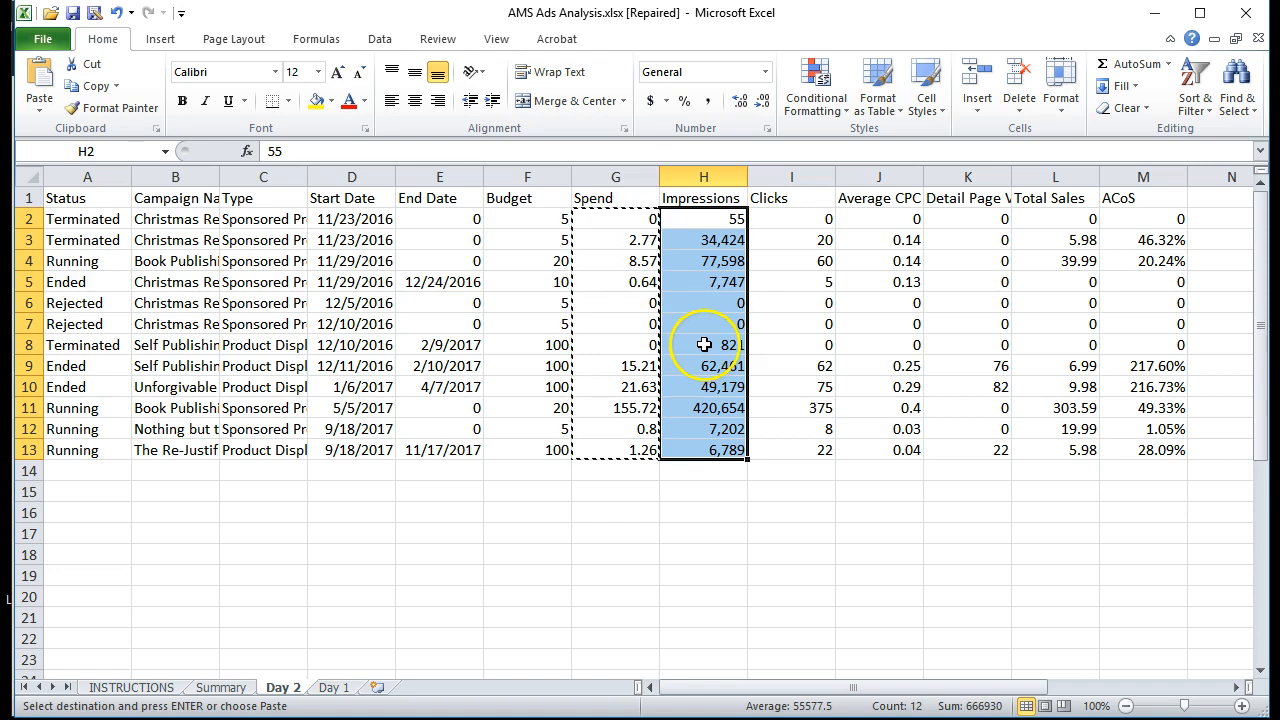
key(ctrl+c)
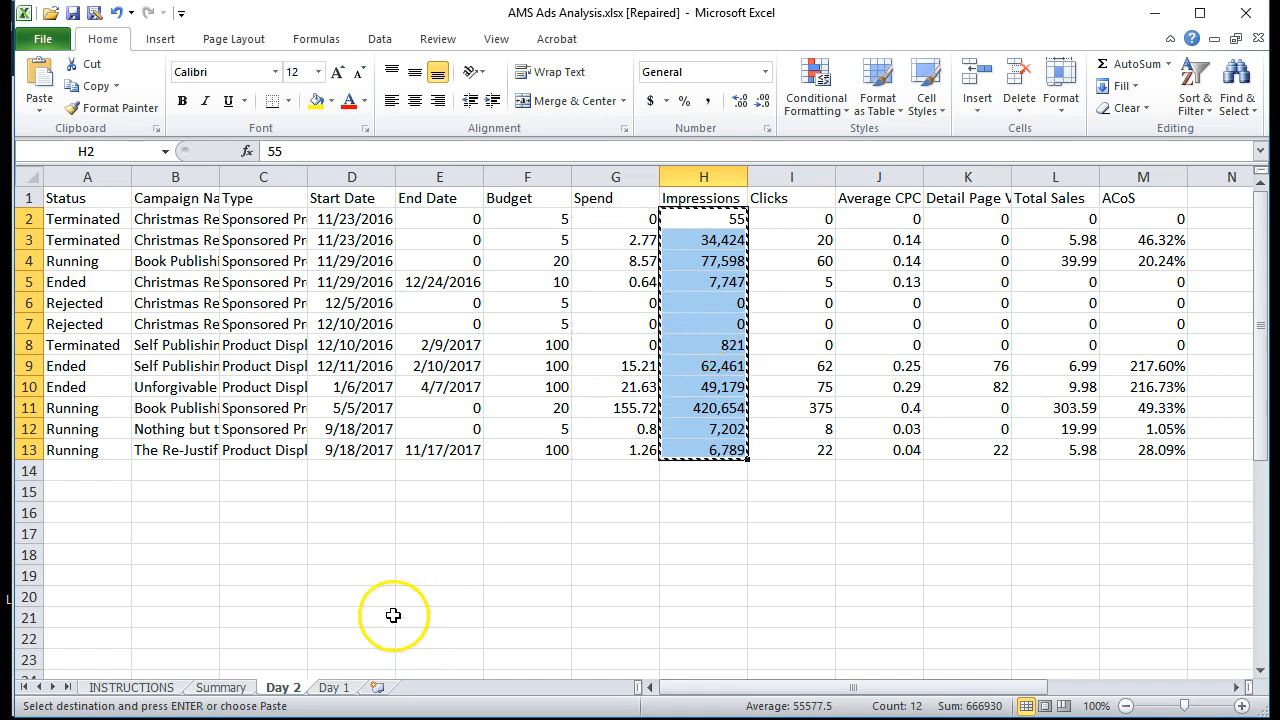
click(221, 688)
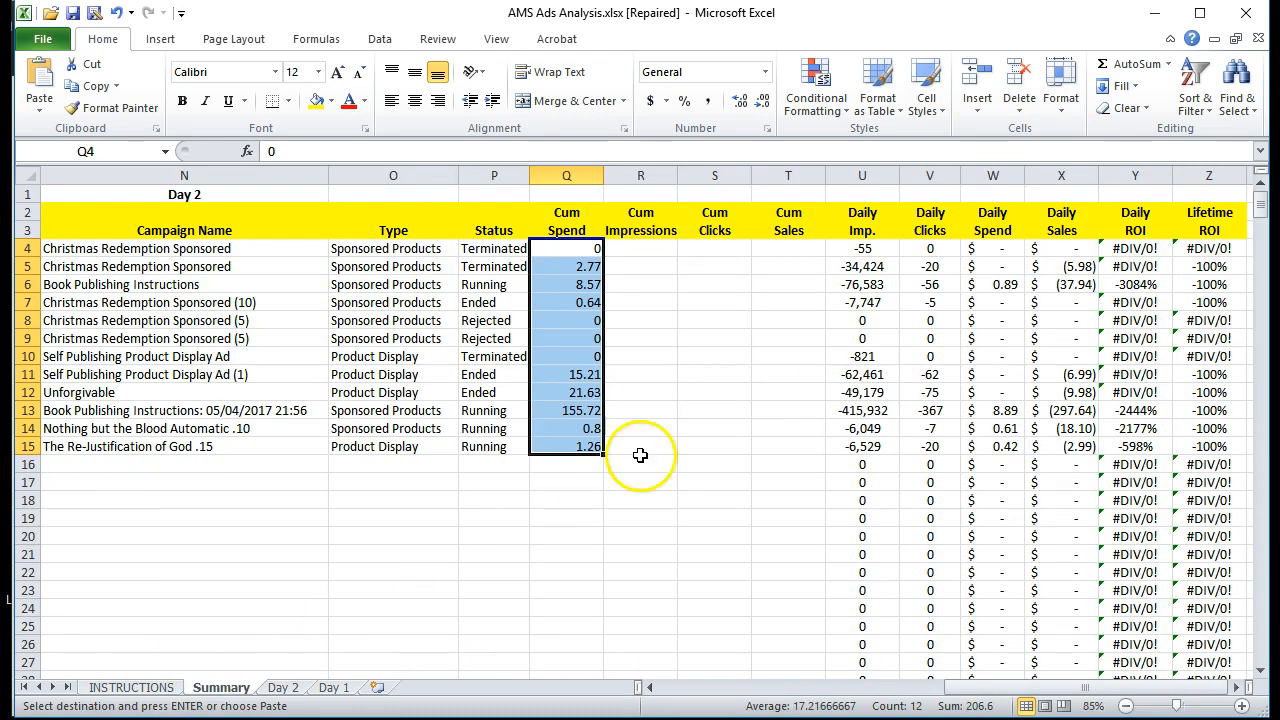
click(648, 254)
key(ctrl+v)
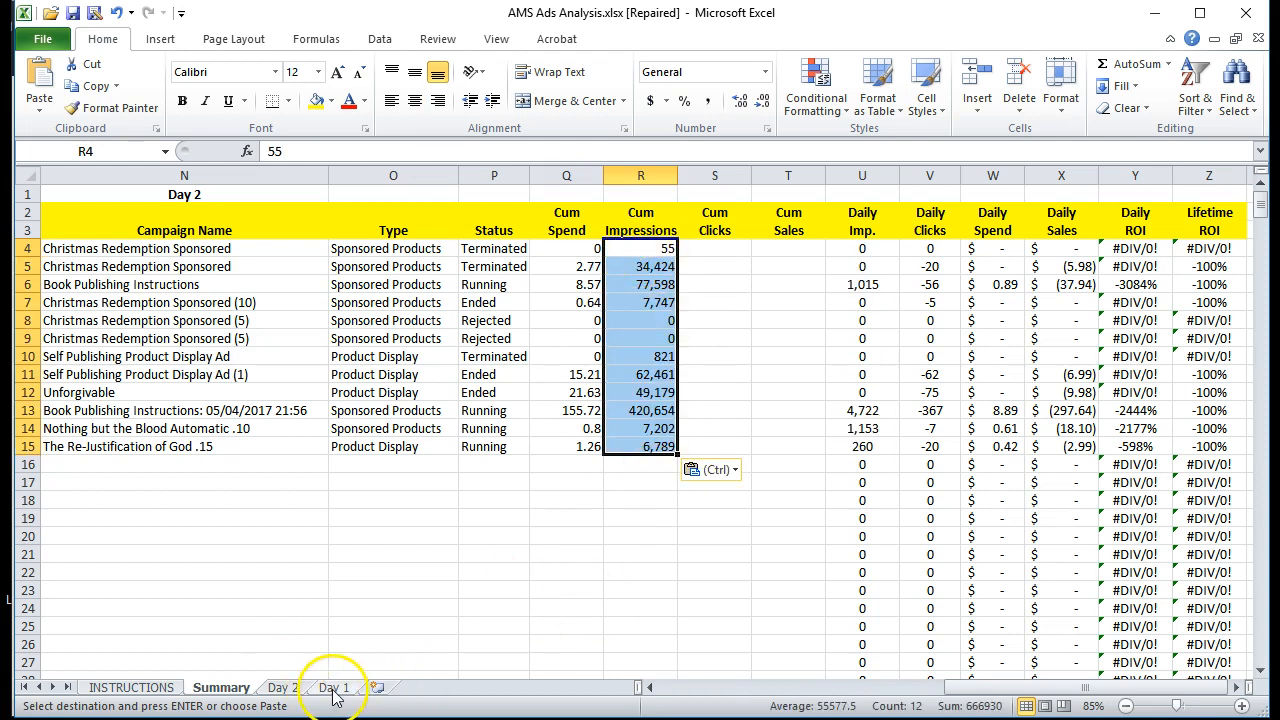
Copy the Clicks values in I2:I13 of the Day 2 sheet into the Summary sheet's Day 2 Cum Clicks column at S4
click(286, 690)
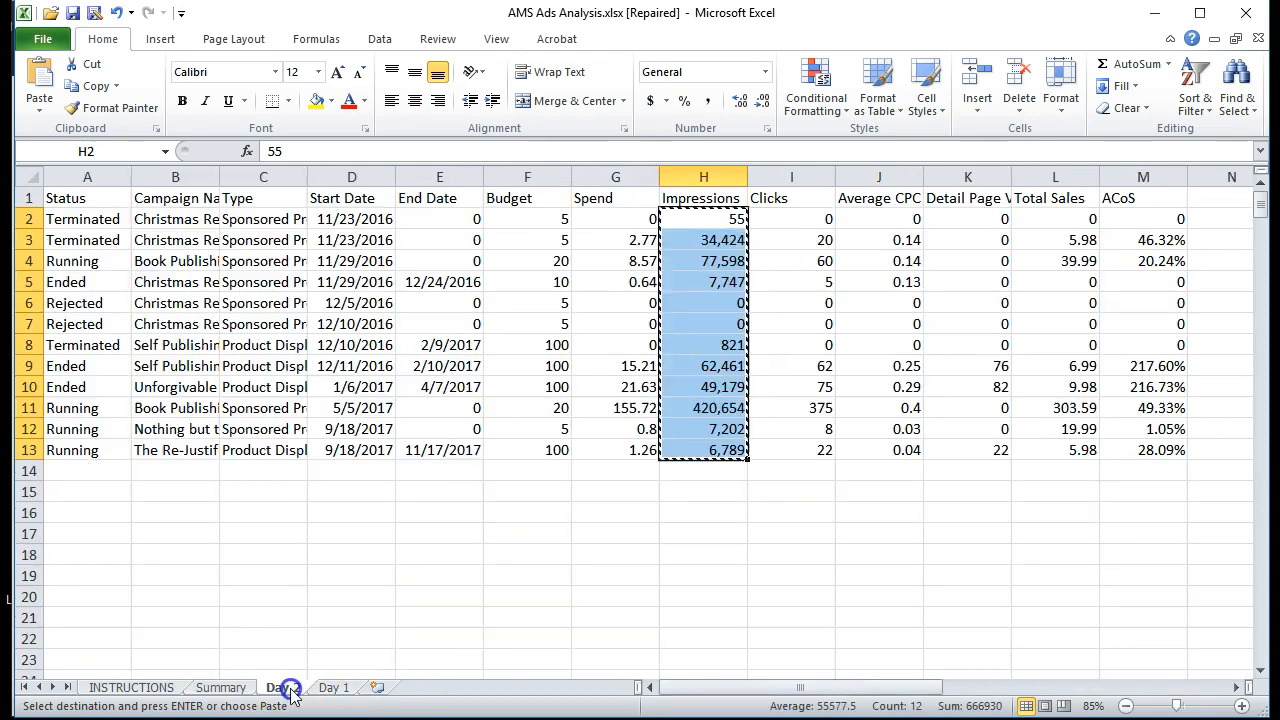
drag(790, 219, 789, 443)
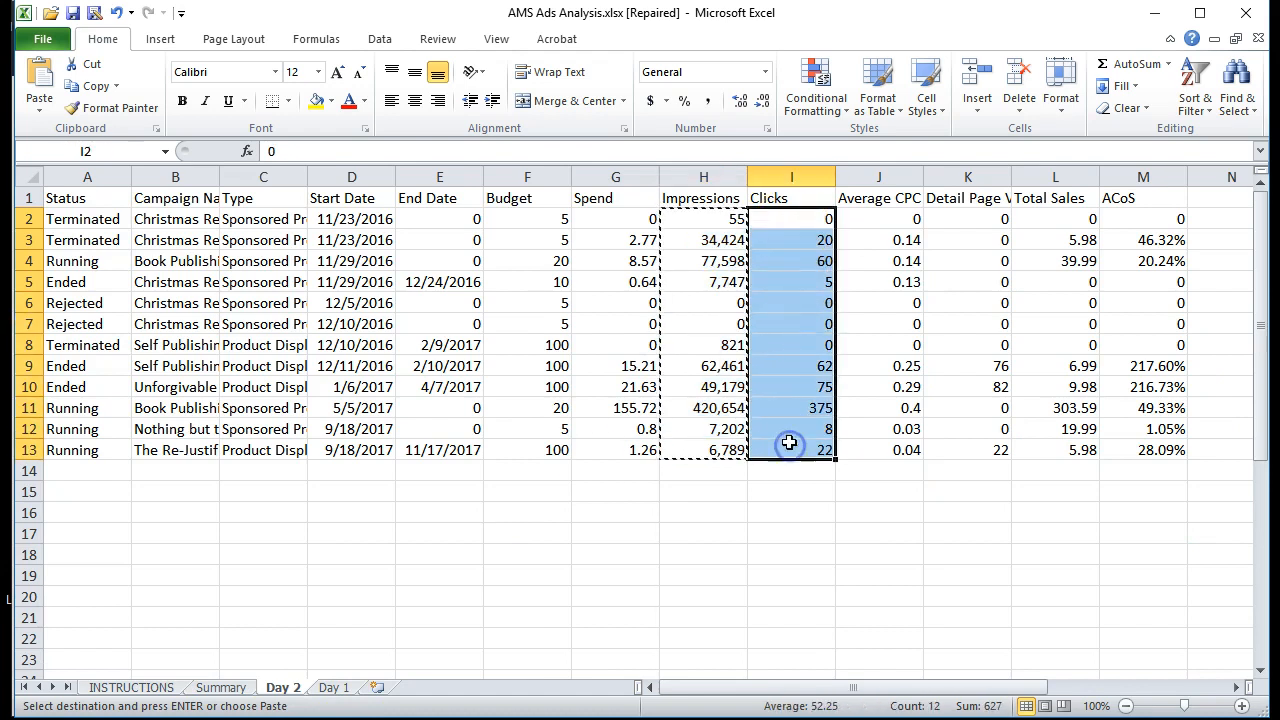
click(220, 688)
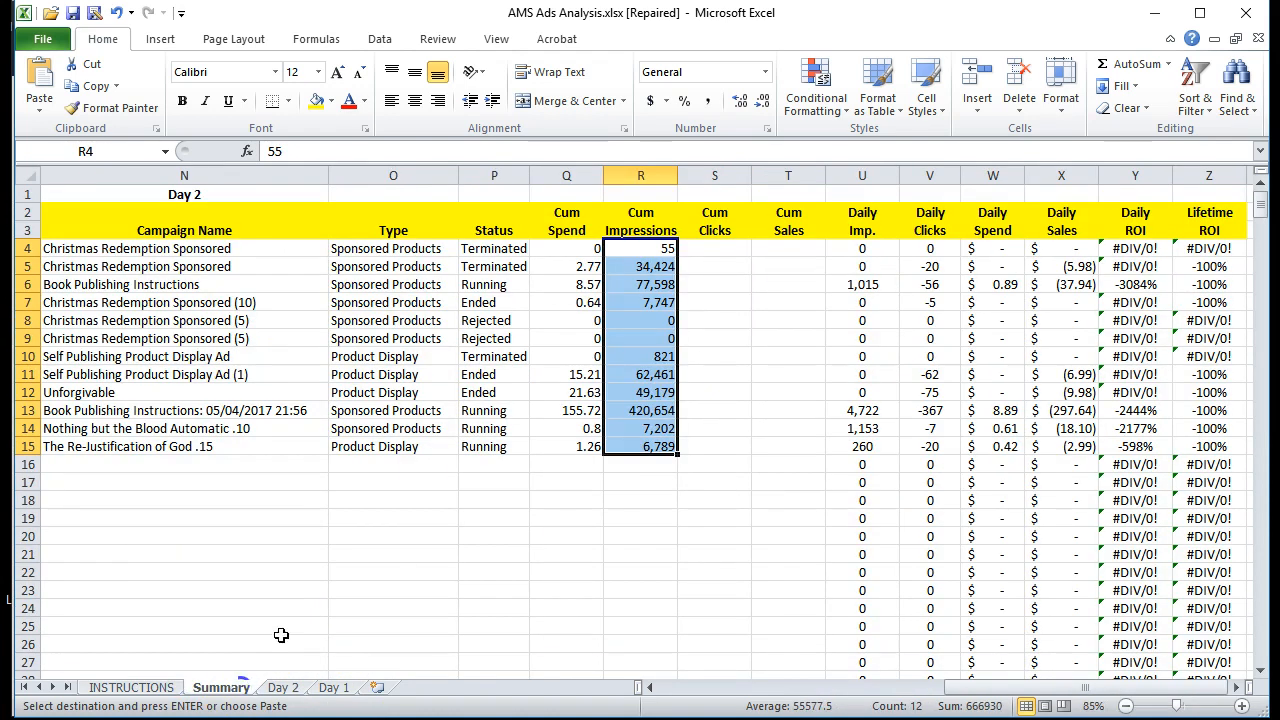
click(723, 248)
key(ctrl+v)
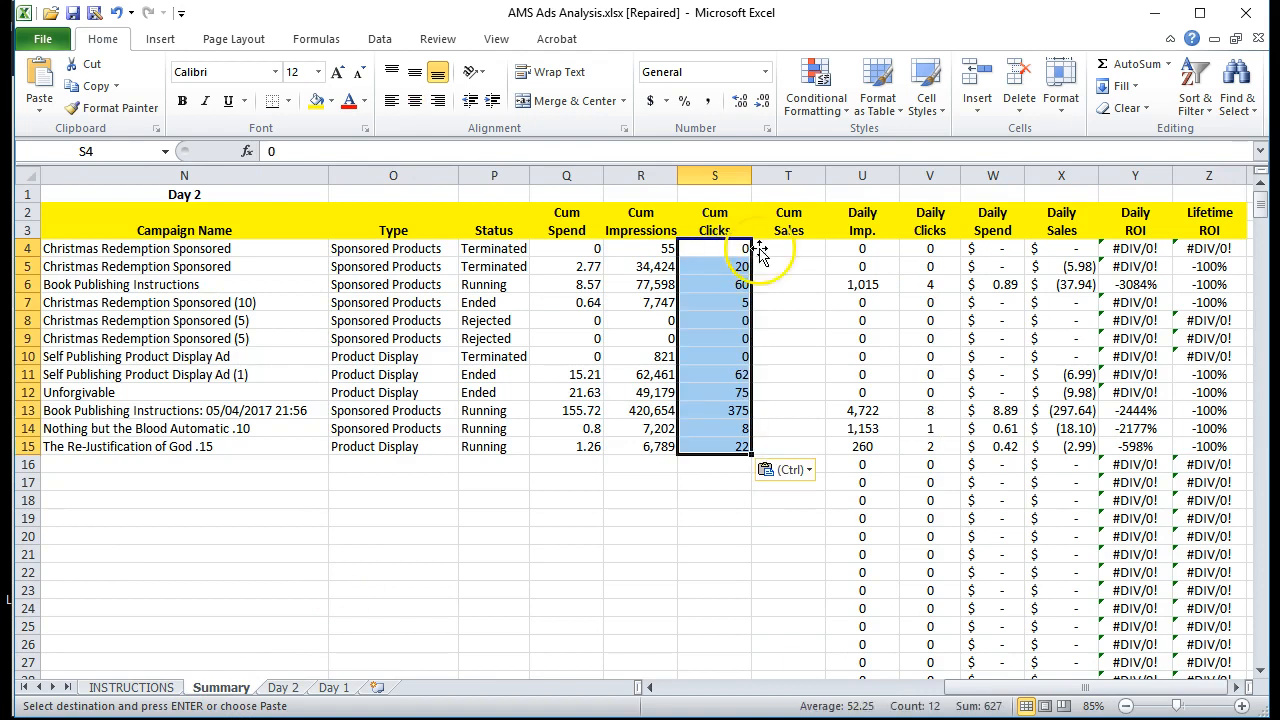
Copy the Total Sales values in L2:L13 of the Day 2 sheet into the Summary sheet's Day 2 Cum Sales column at T4
click(283, 688)
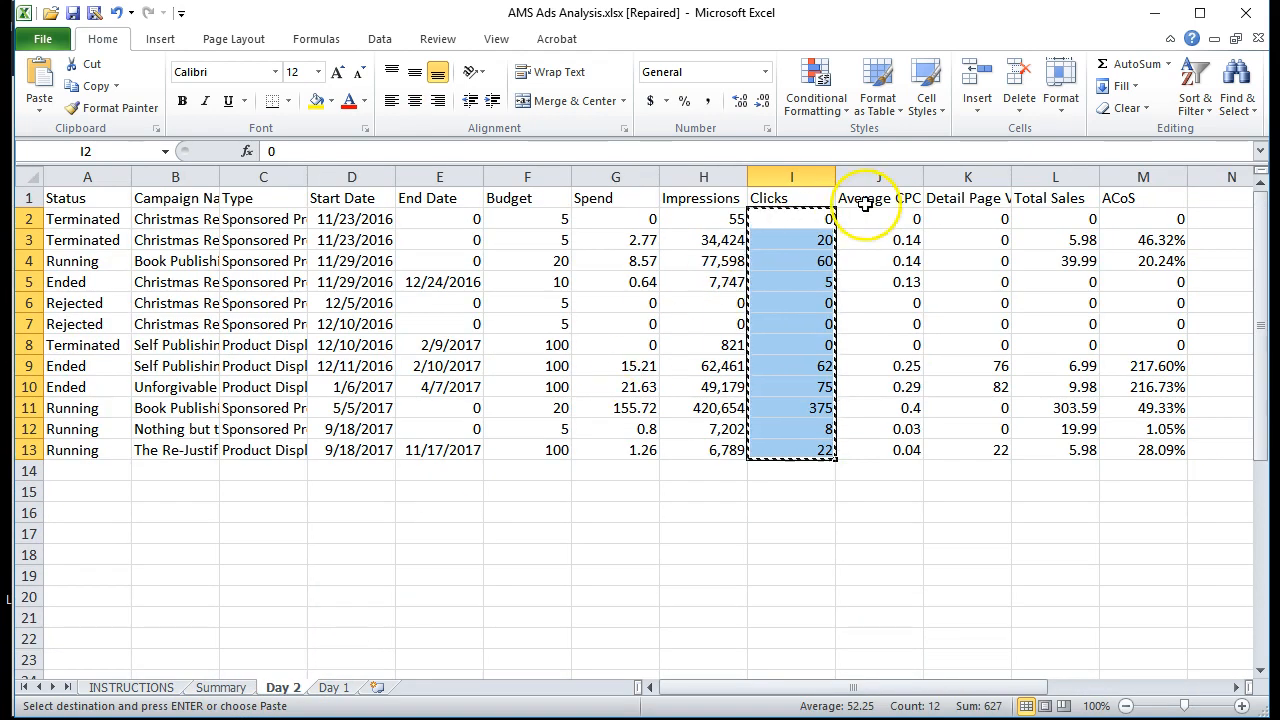
drag(1050, 219, 1047, 447)
key(ctrl+c)
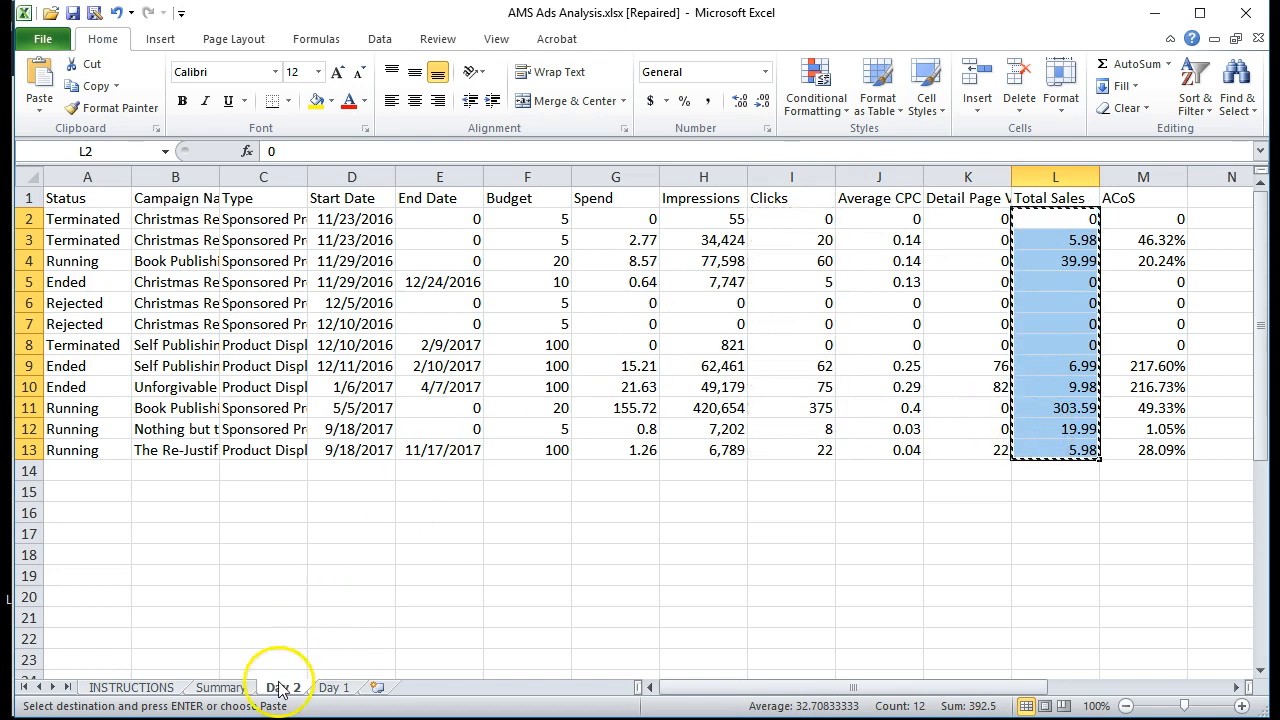
click(228, 688)
click(788, 247)
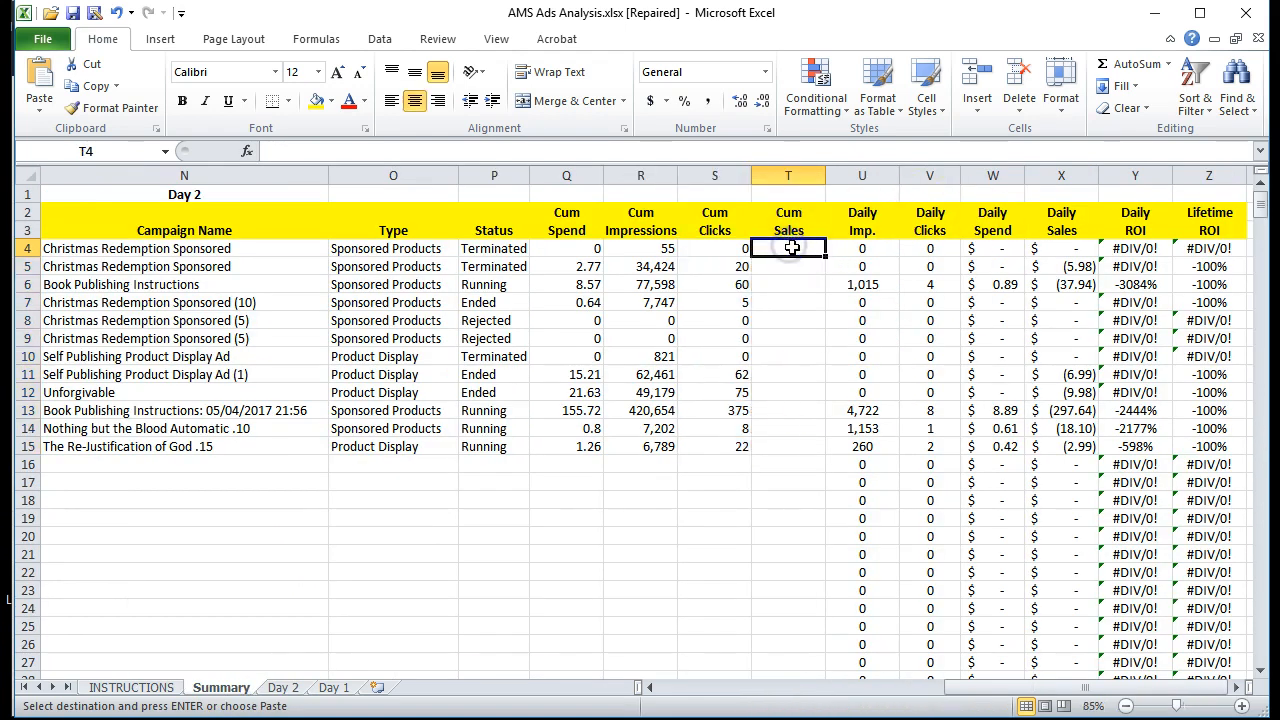
key(ctrl+v)
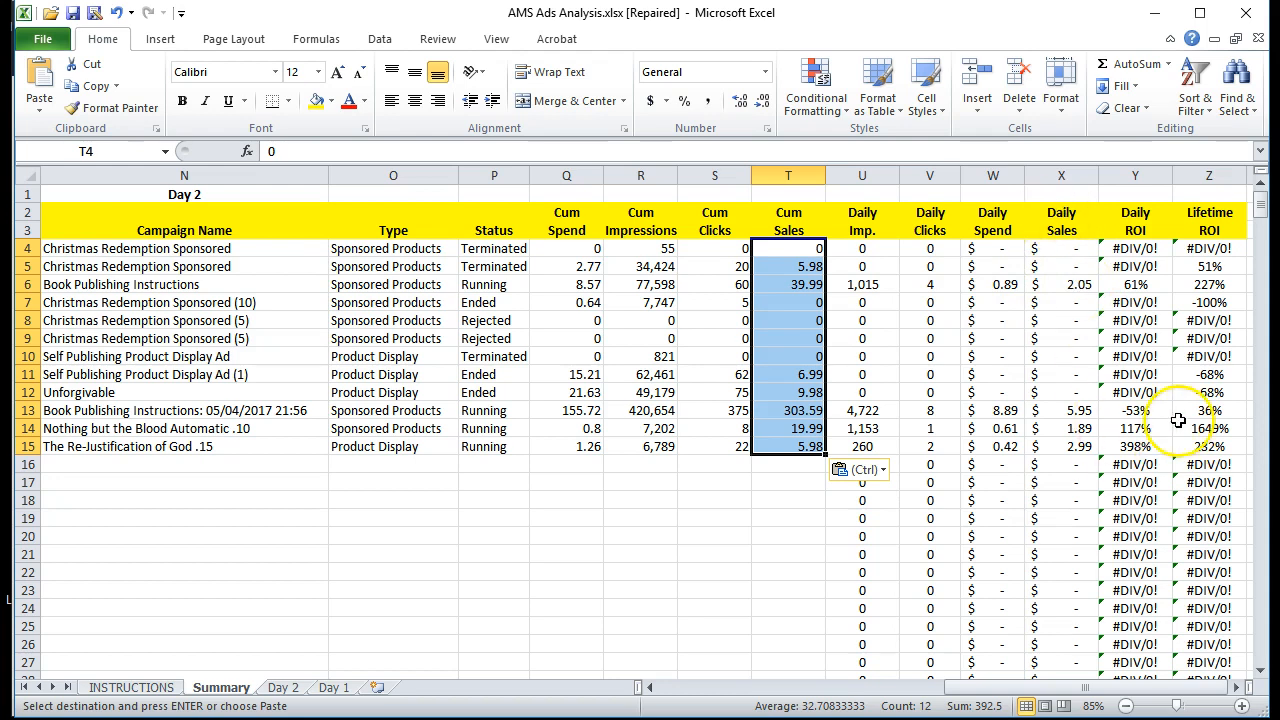
Try a 0.35 sales multiplier in the Daily ROI formula in Y6 and the Lifetime ROI formula in Z6
click(1068, 285)
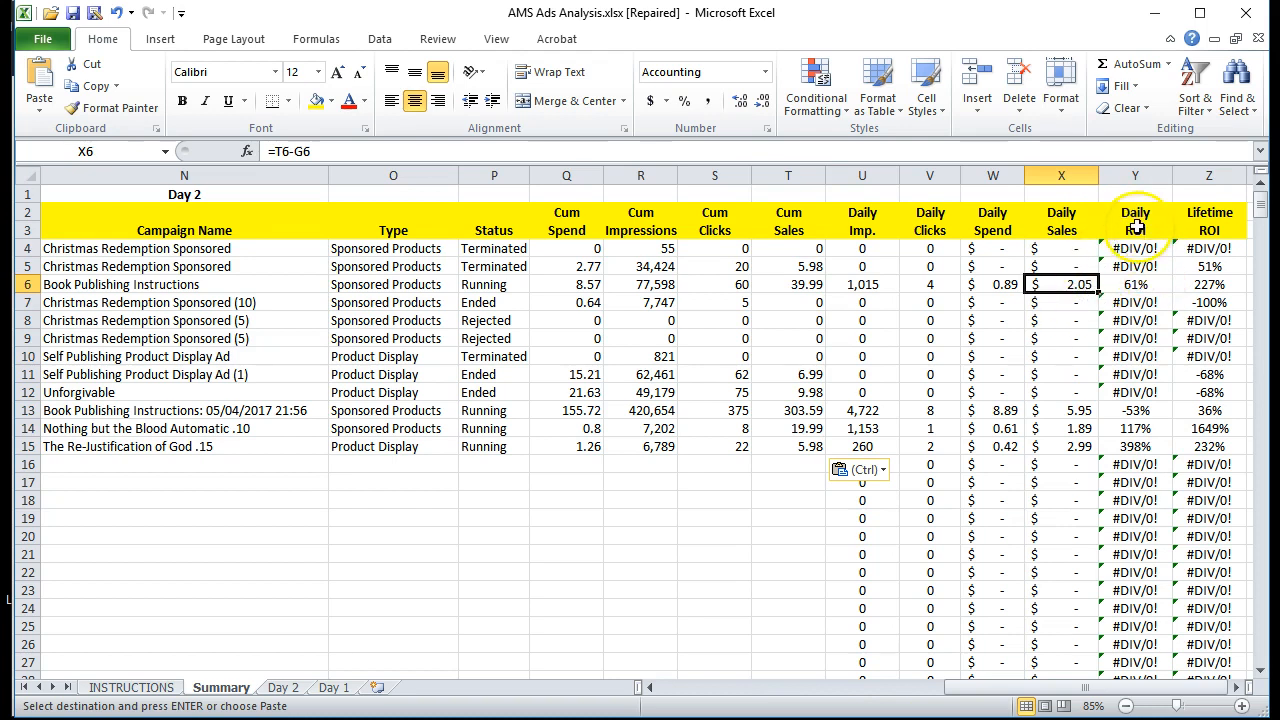
click(1132, 284)
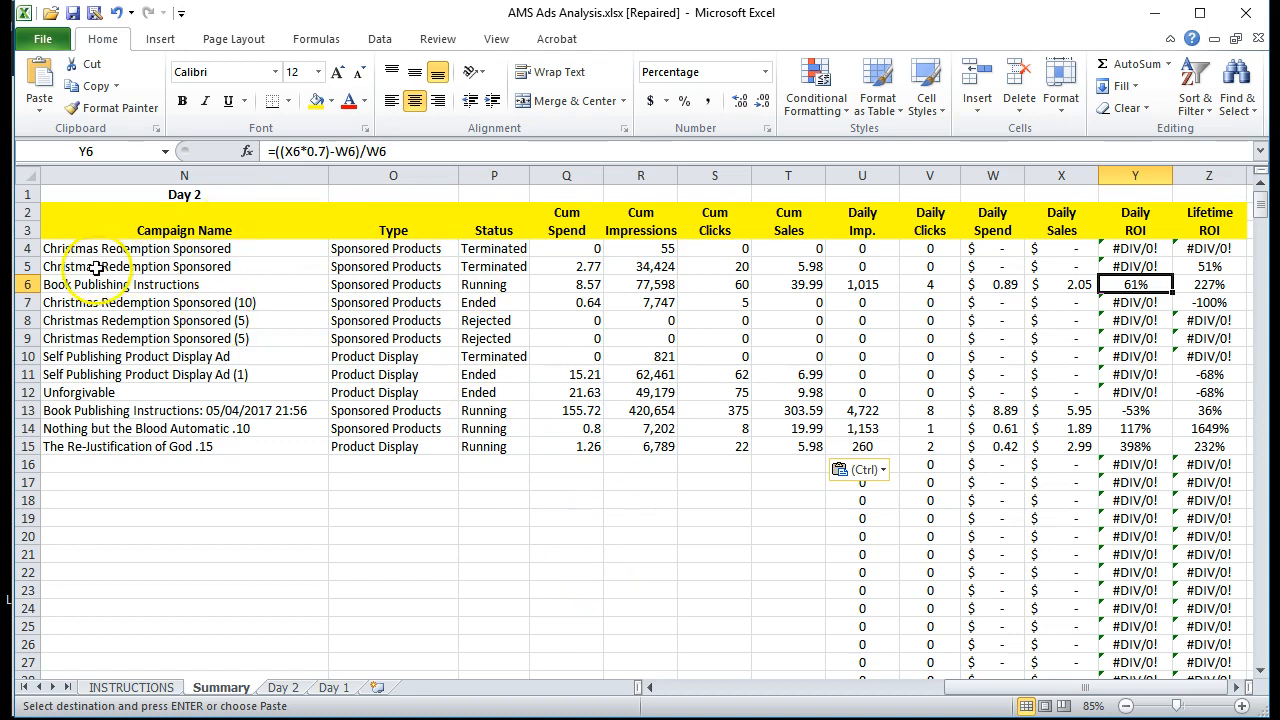
click(323, 155)
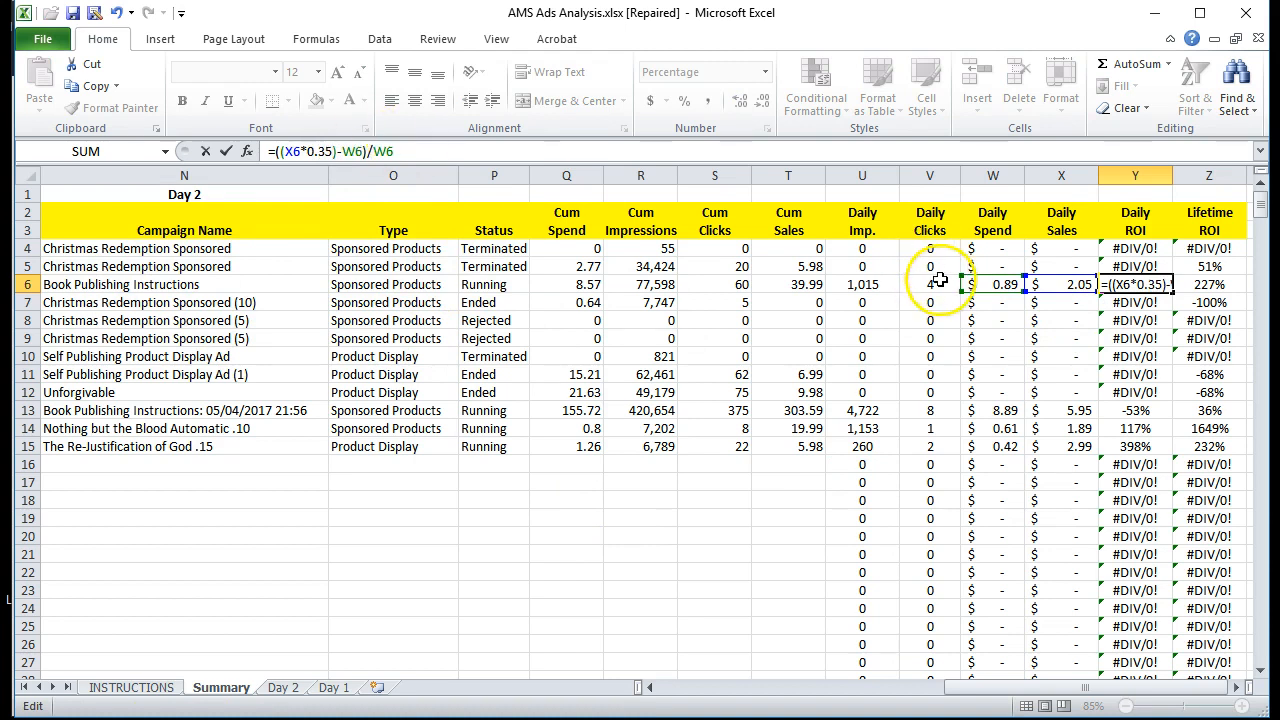
click(1209, 285)
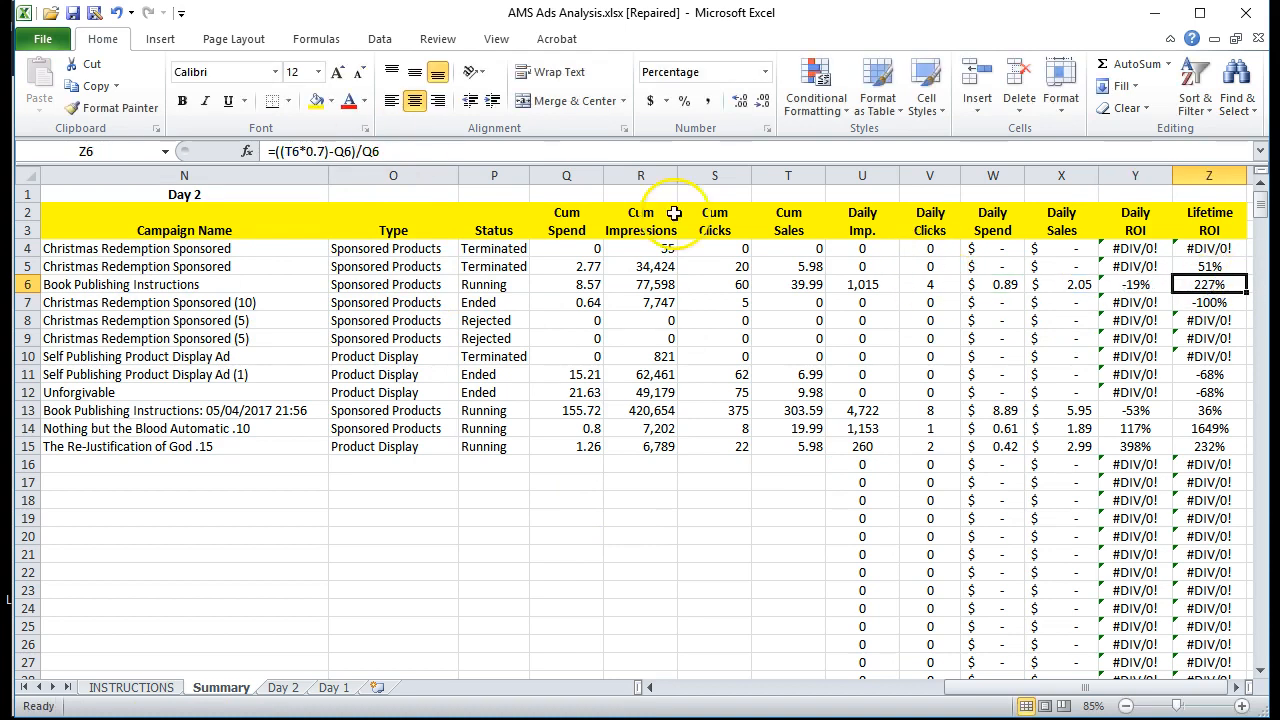
click(330, 151)
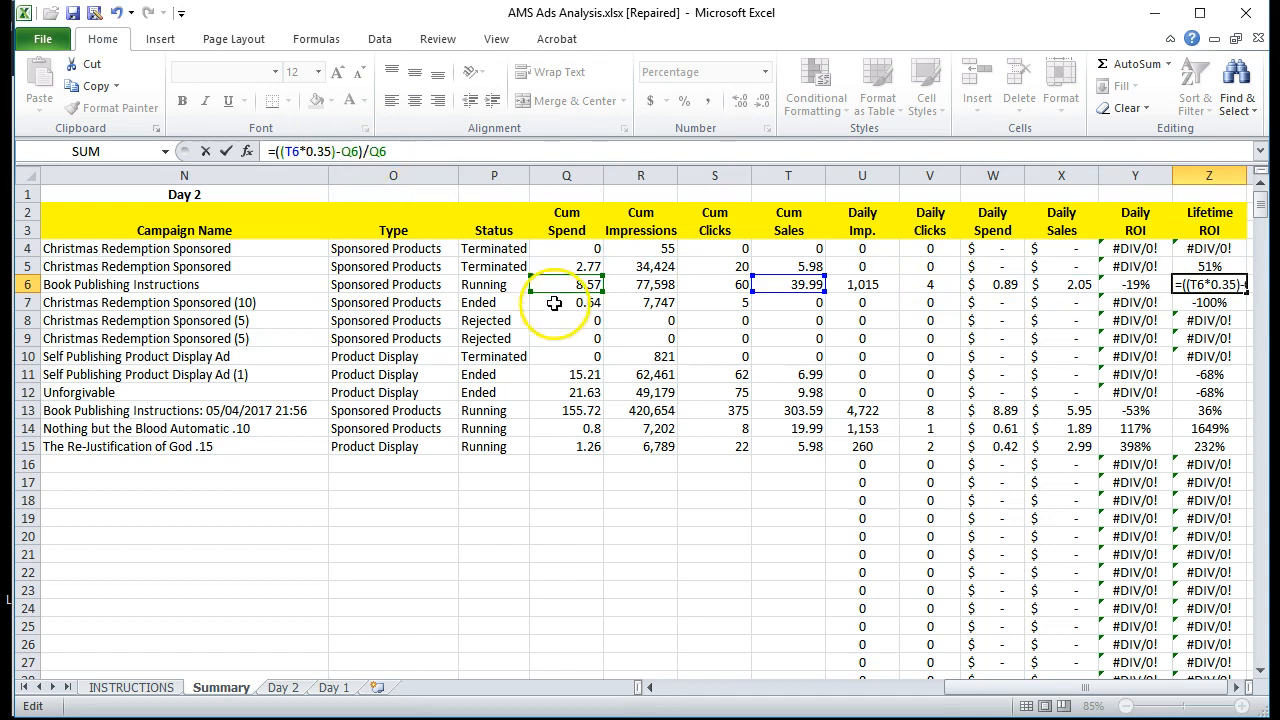
Restore the sales multiplier to 0.7 in the Daily ROI formula in Y6 and the Lifetime ROI formula in Z6
click(1143, 284)
click(328, 151)
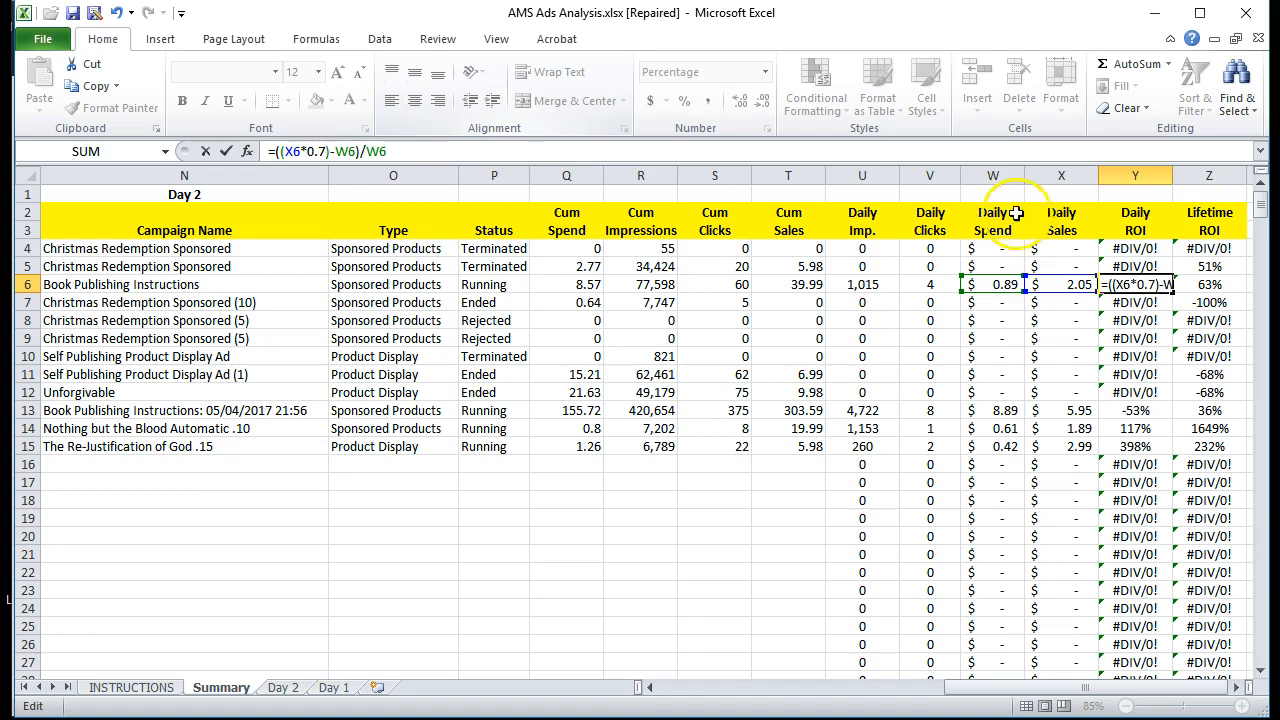
click(1205, 285)
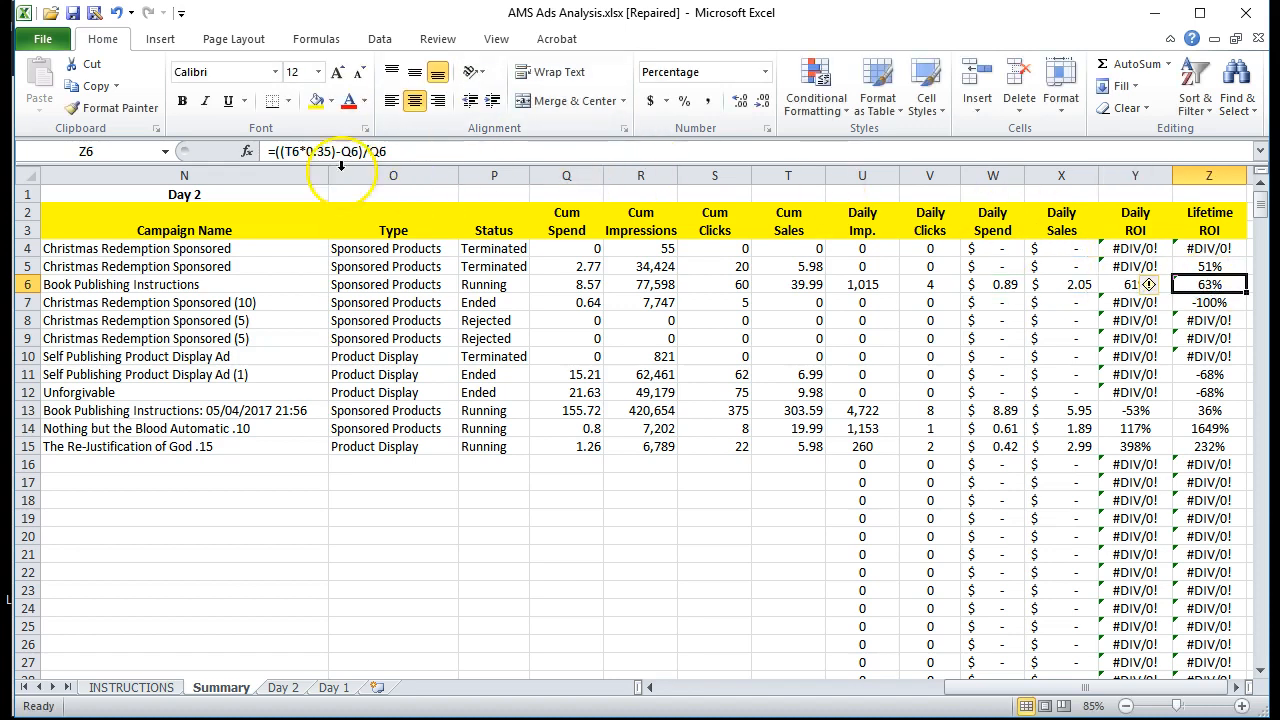
click(1135, 320)
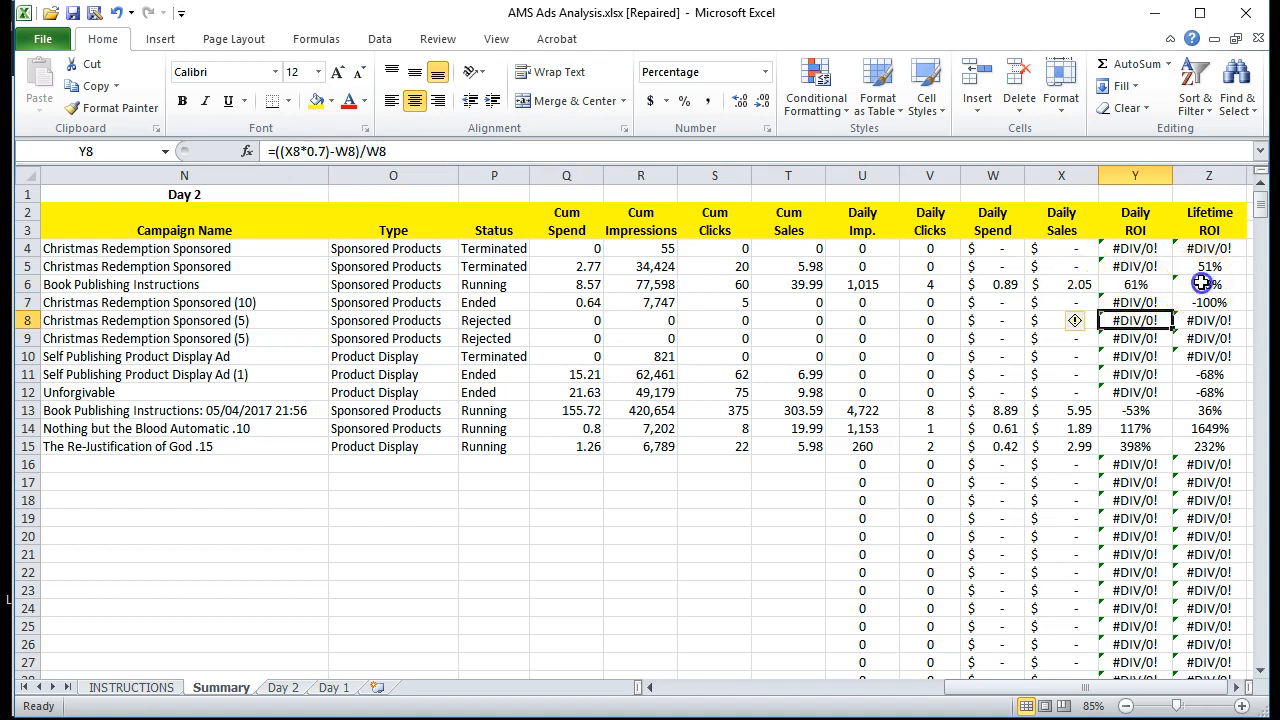
click(1201, 284)
click(334, 151)
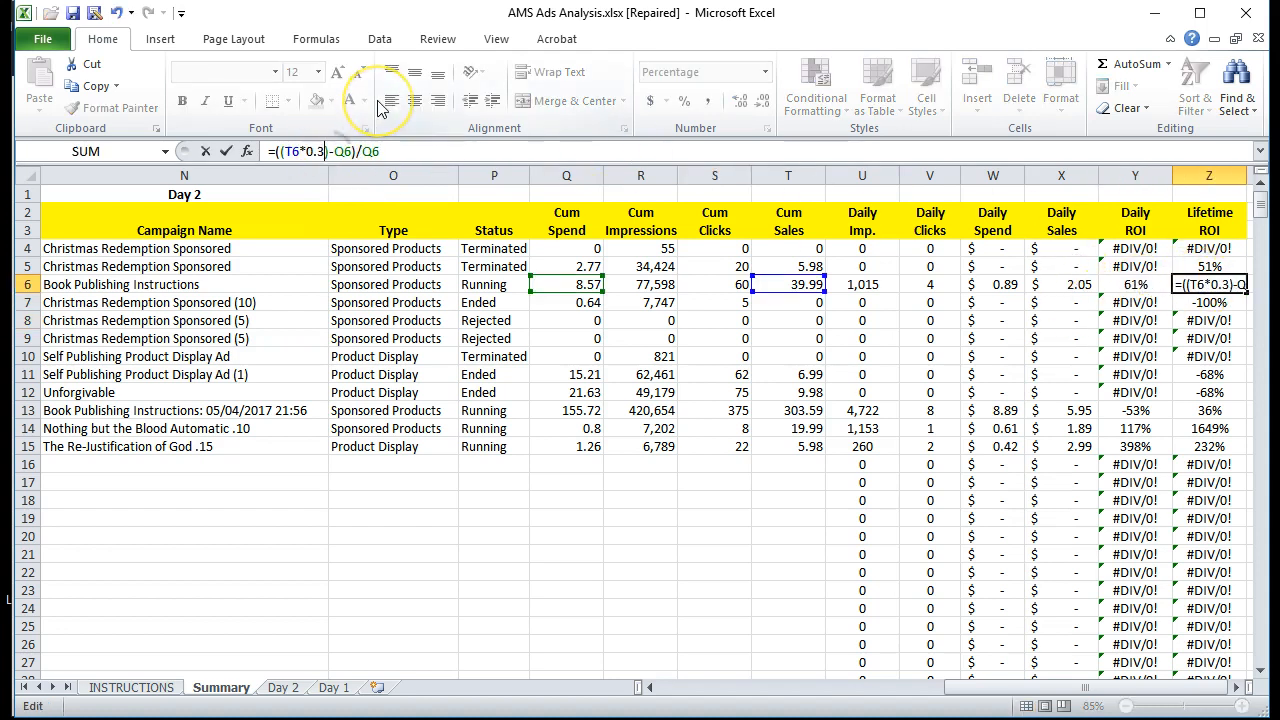
text(7)
key(Return)
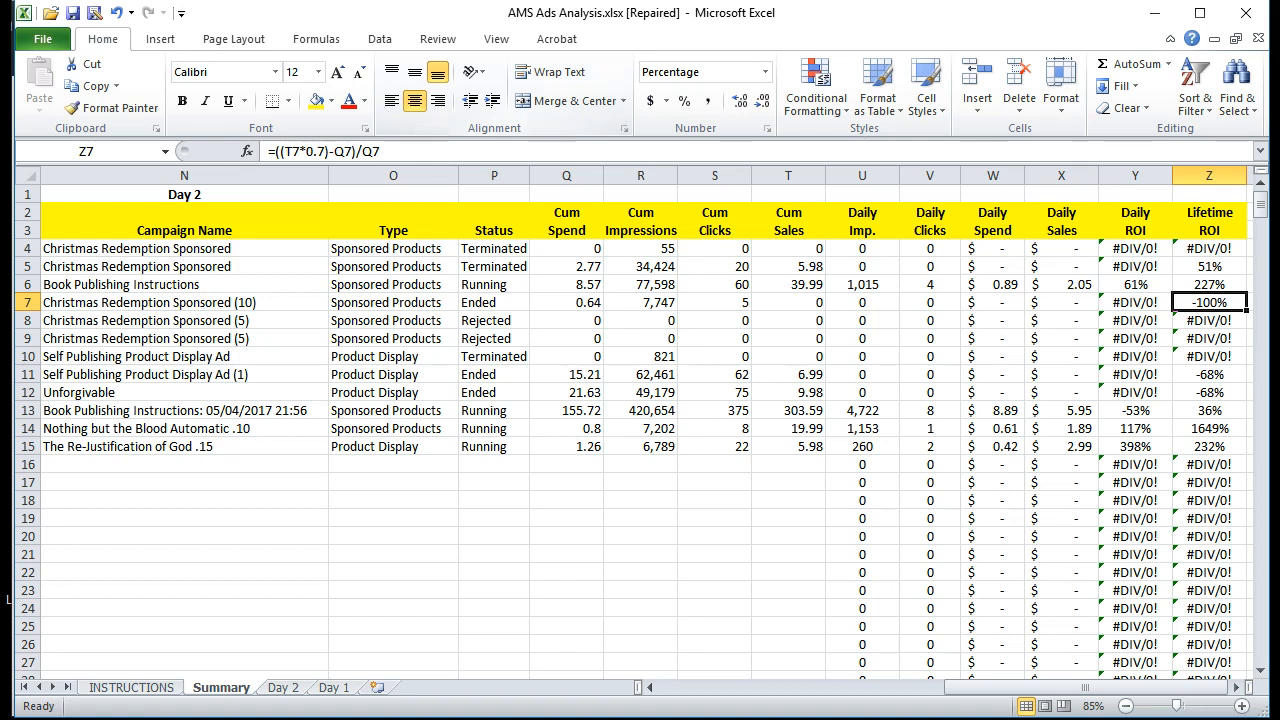
click(1128, 284)
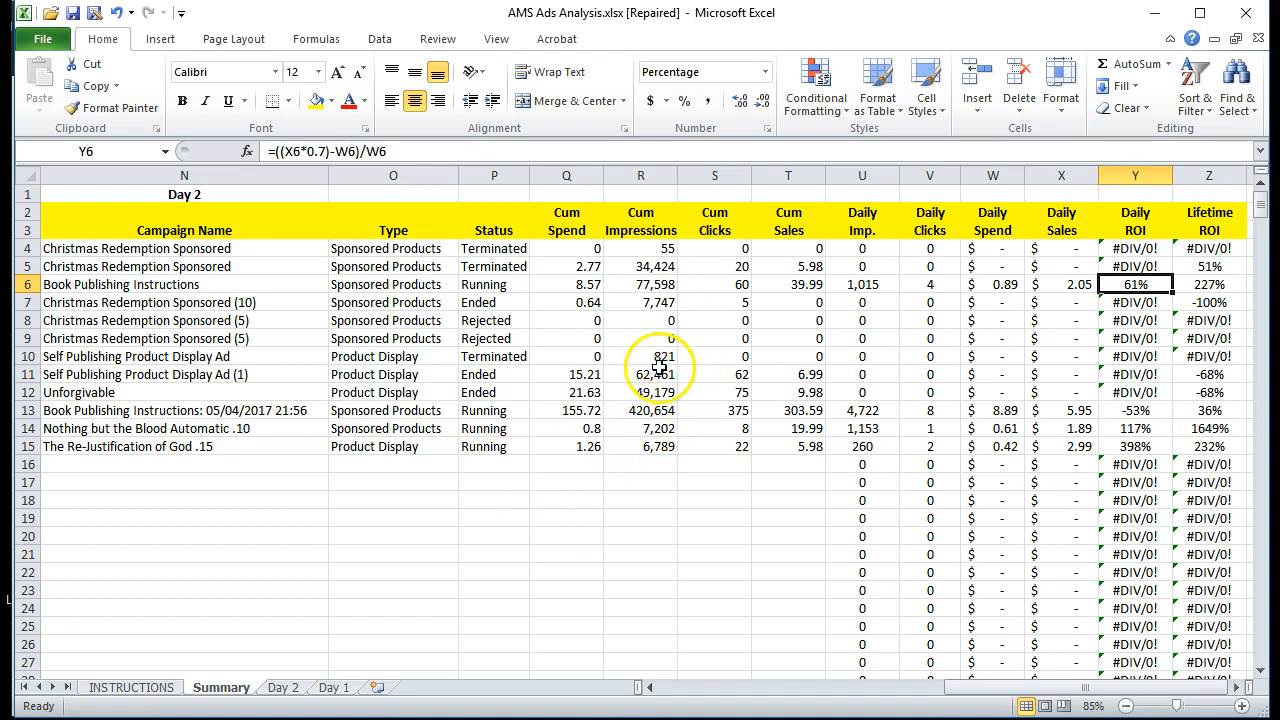
Review the Day 3 instructions on the INSTRUCTIONS sheet and add a new sheet named Day 3
click(125, 687)
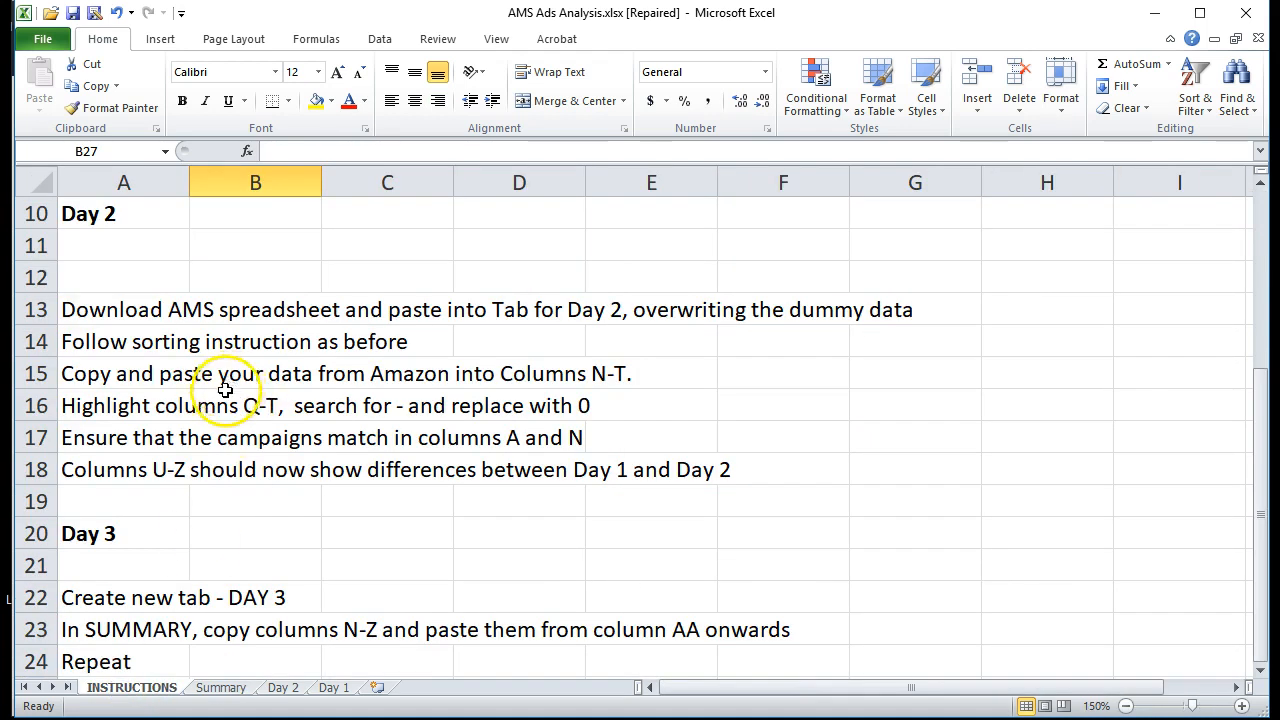
scroll(225, 390, down, 4)
scroll(220, 394, up, 2)
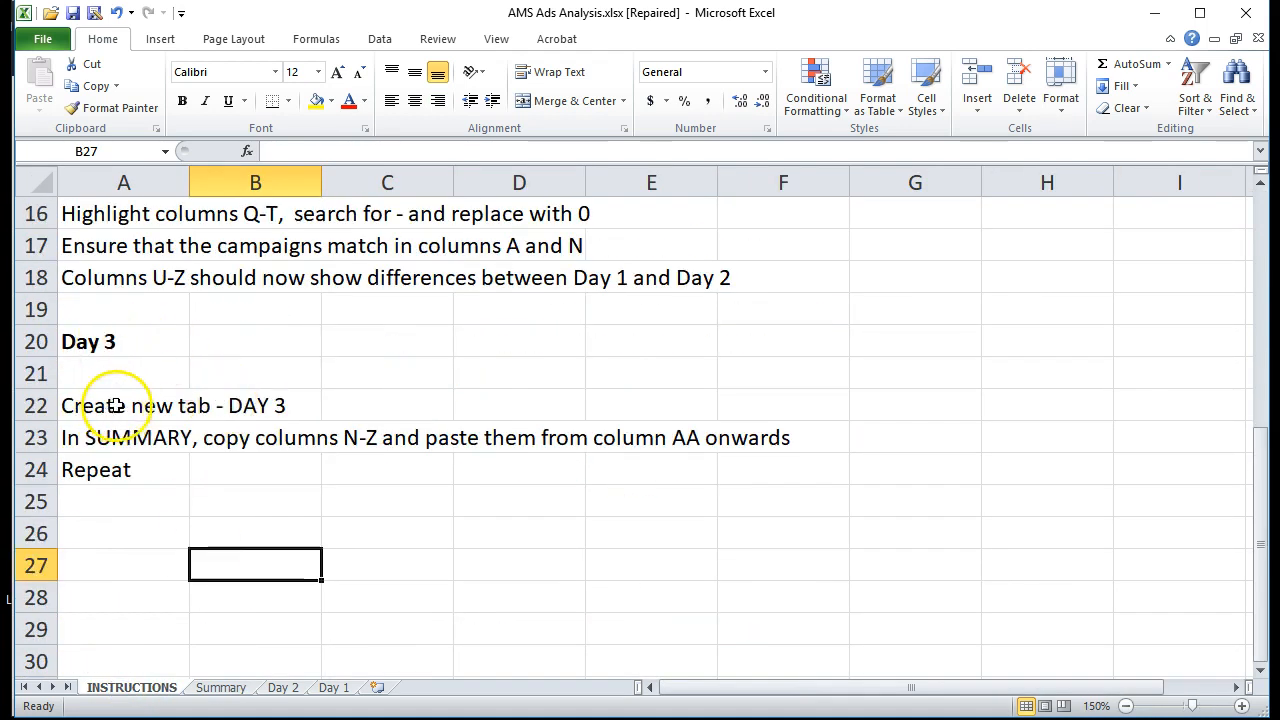
click(380, 688)
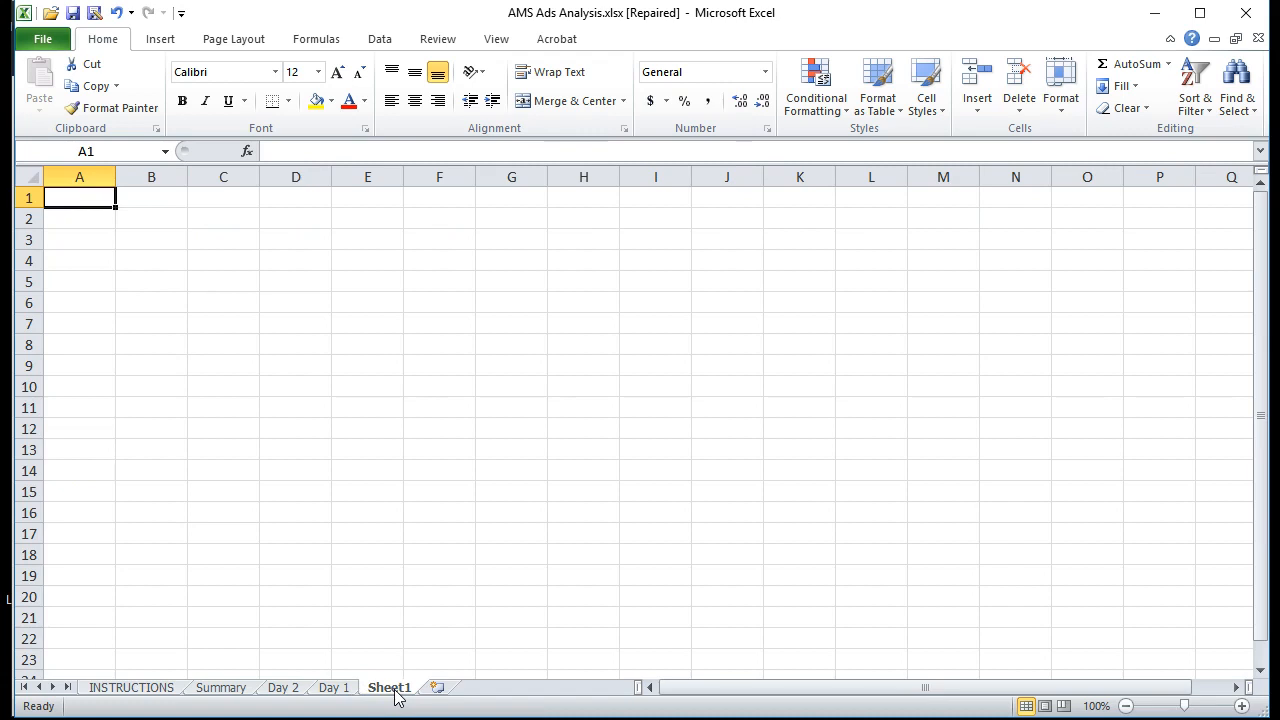
right_click(394, 690)
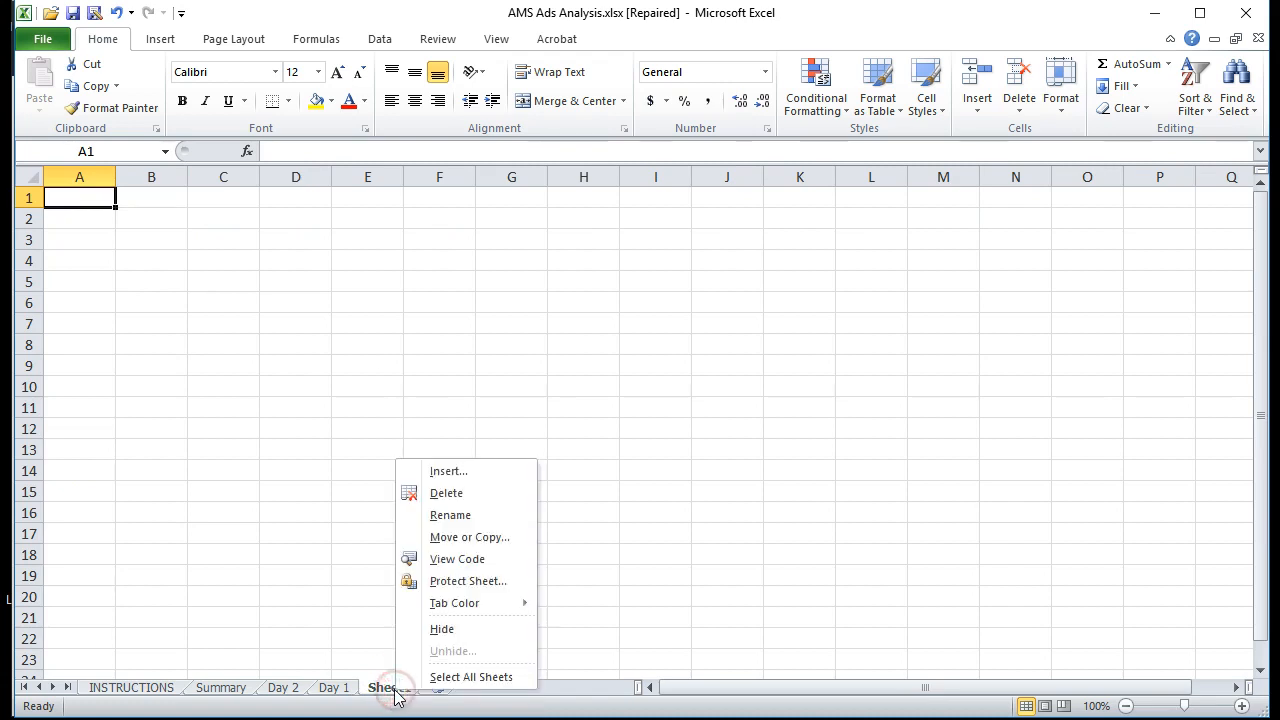
click(435, 515)
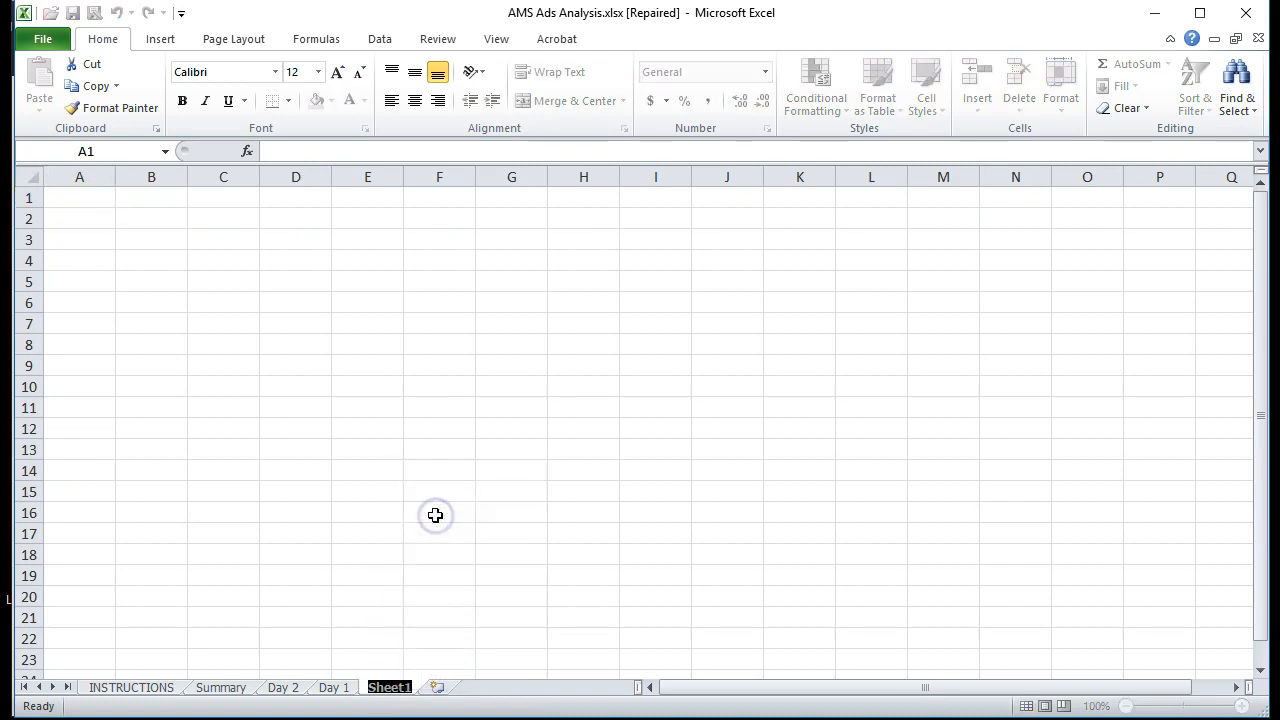
text(Day 3)
key(Return)
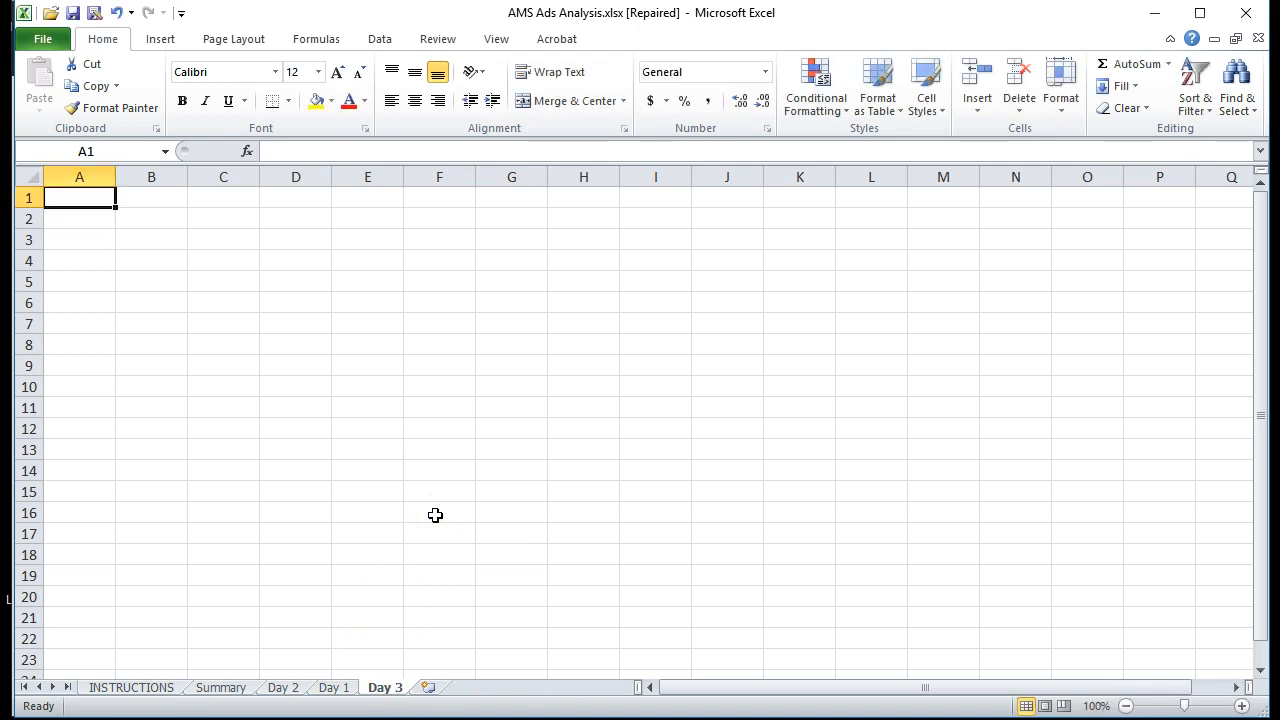
Reorder the sheets so that Day 1 comes before Day 2, and check the Day 1, Day 2 and Day 3 sheets
drag(342, 690, 298, 689)
click(338, 690)
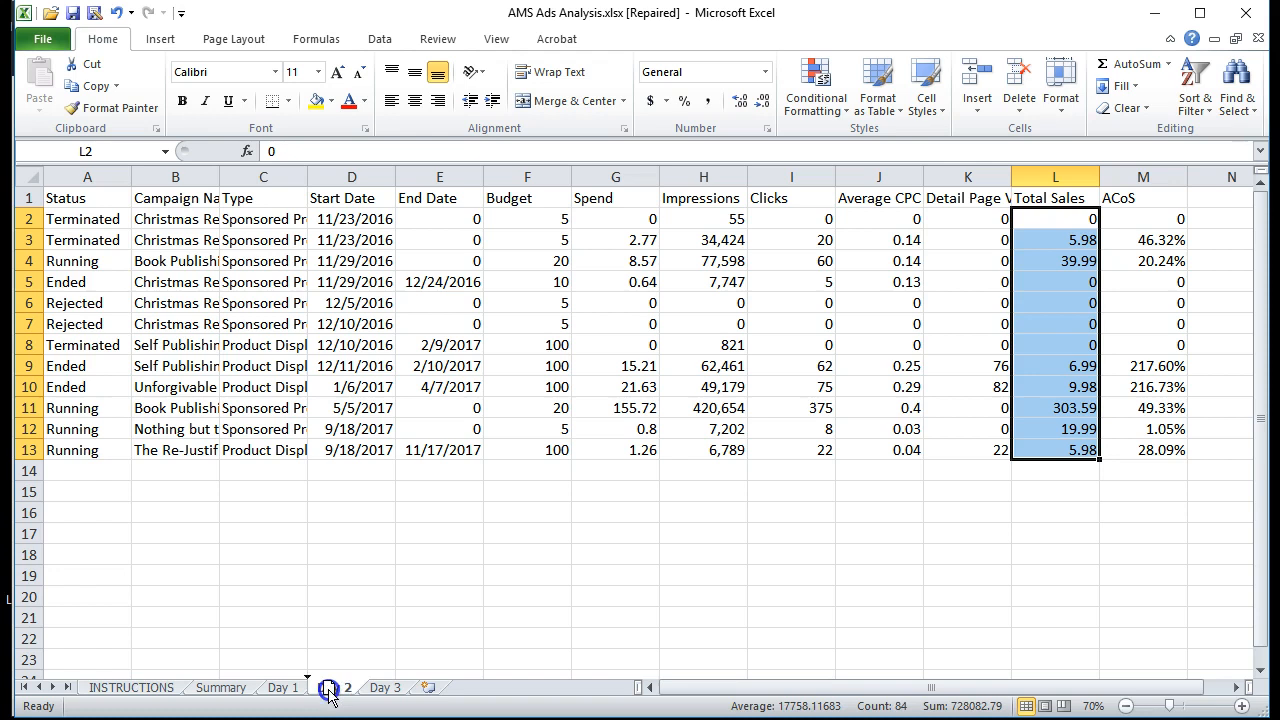
click(268, 690)
click(335, 688)
click(385, 690)
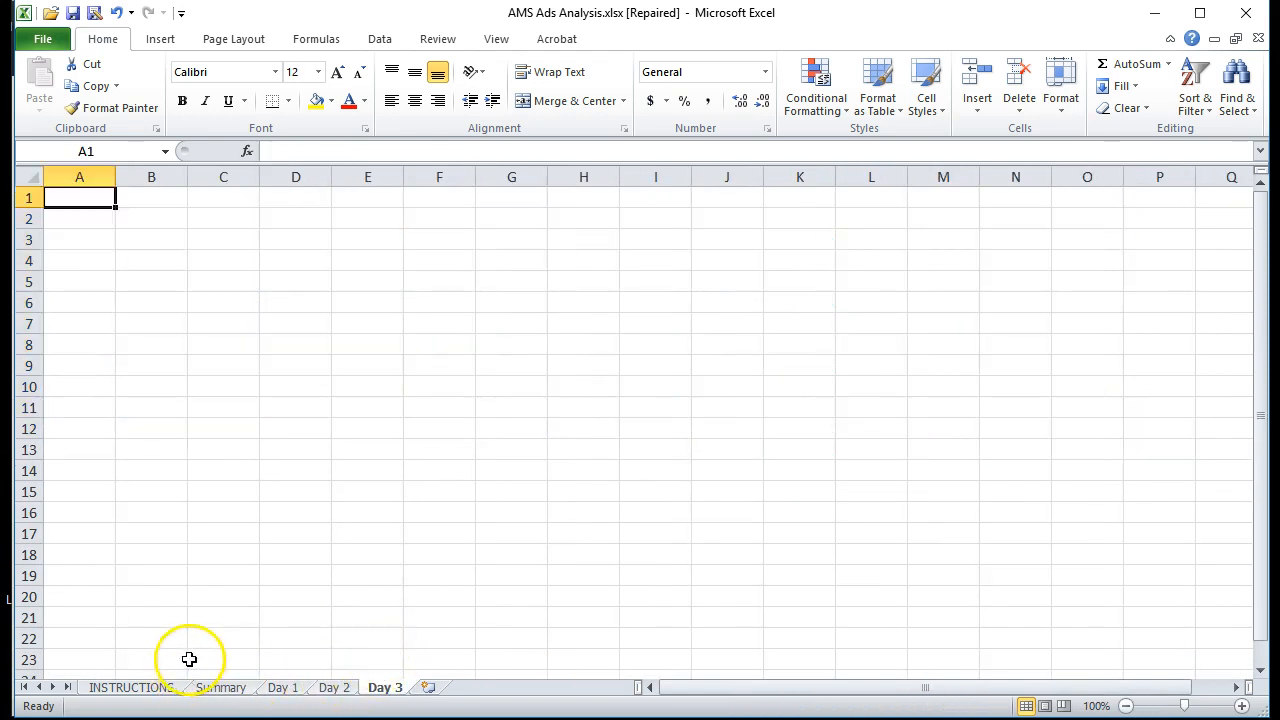
Copy the Day 2 block N1:Z37 on the Summary sheet and paste it at AA12
click(219, 689)
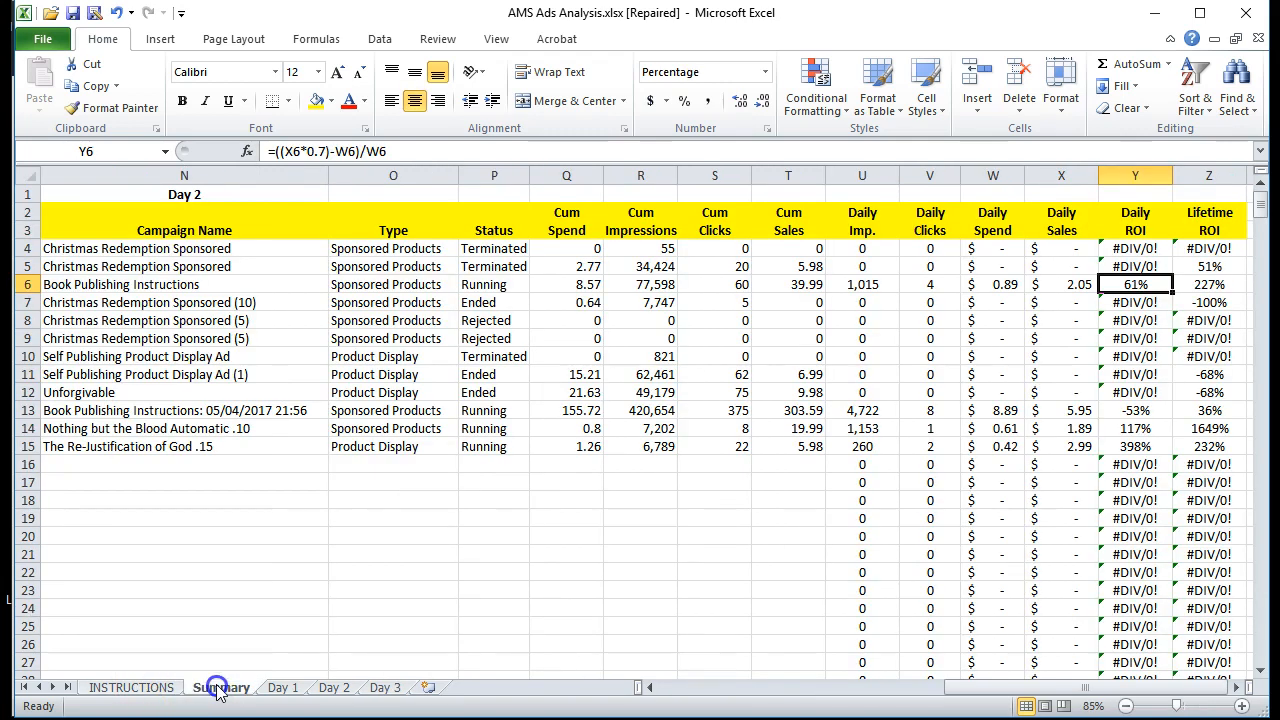
click(130, 688)
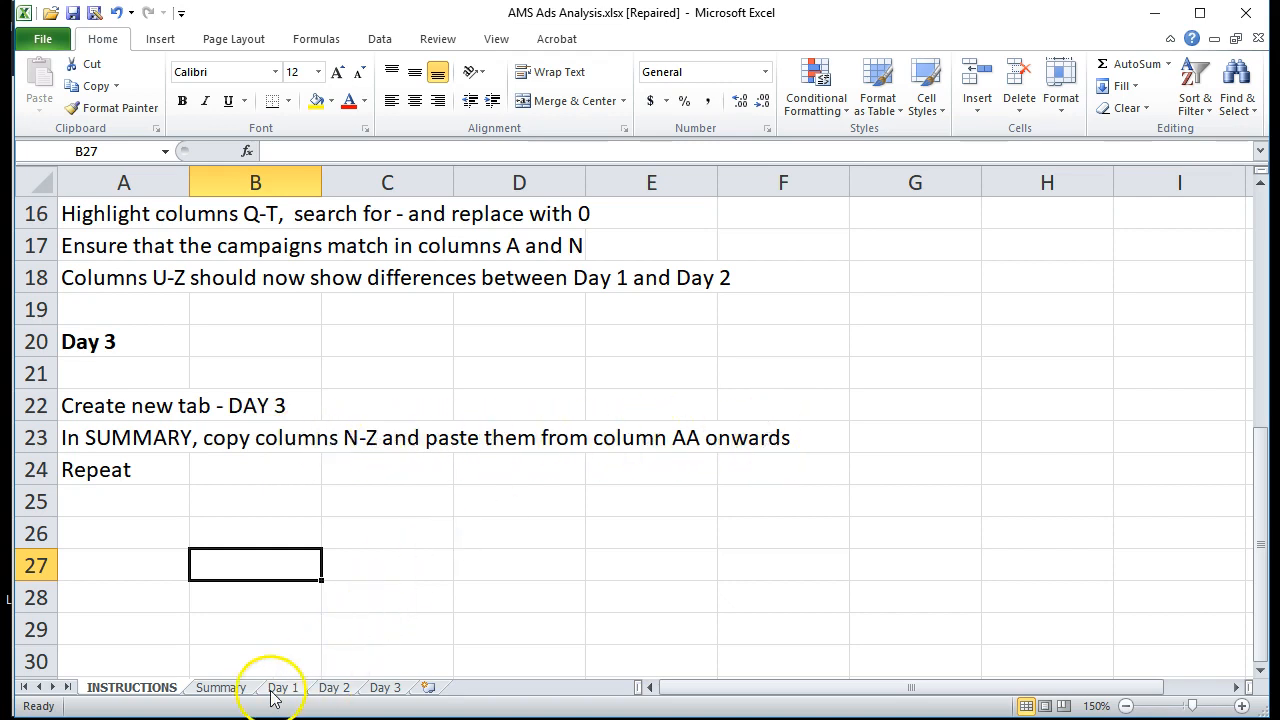
click(222, 688)
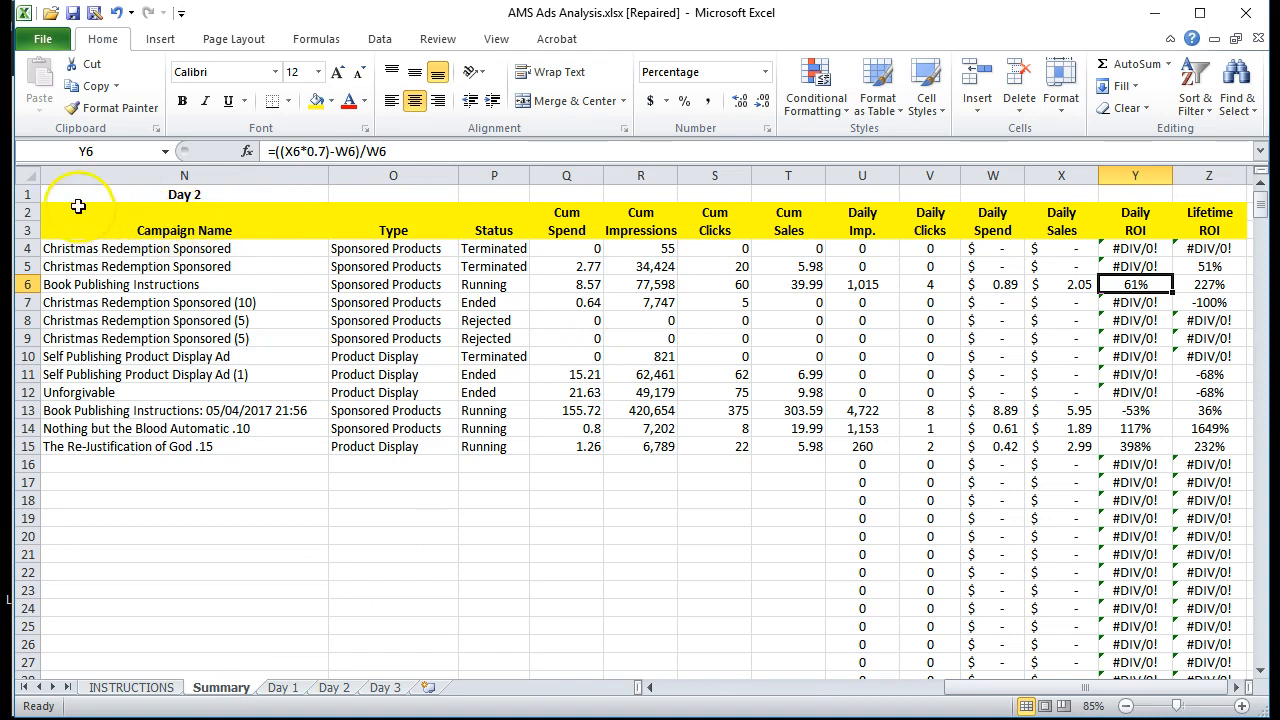
drag(65, 193, 1205, 640)
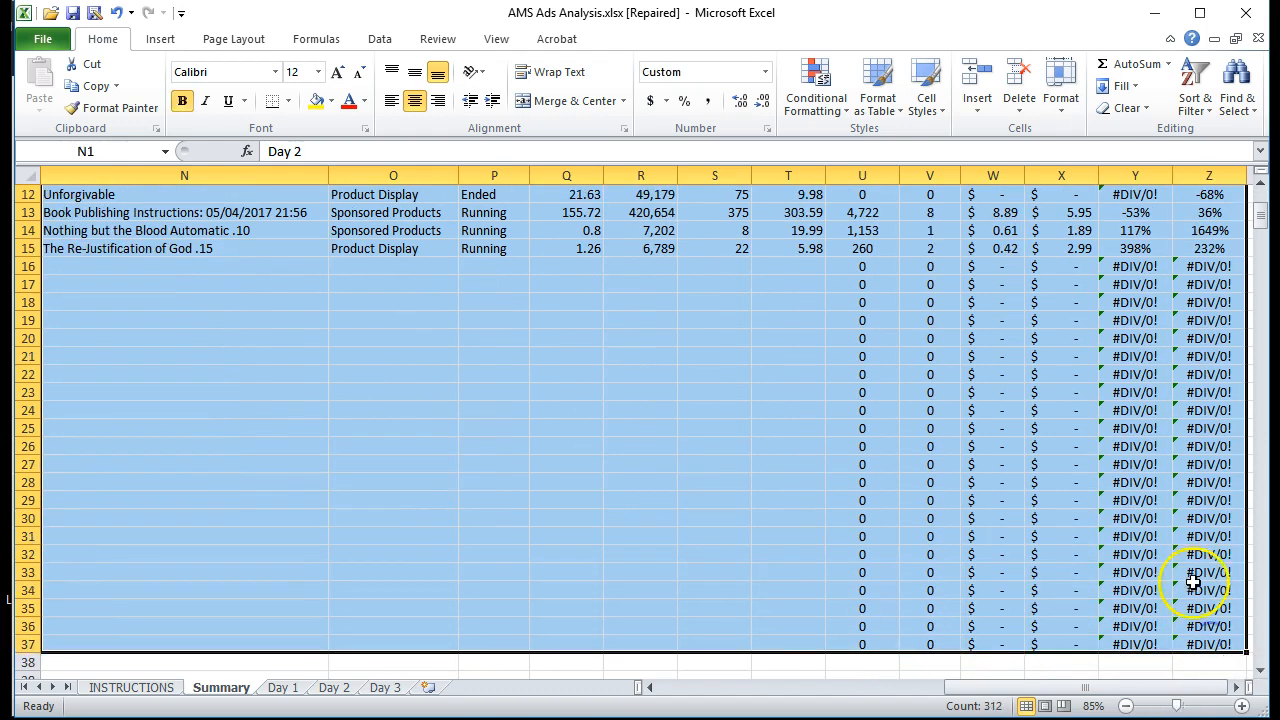
key(ctrl+c)
drag(1080, 690, 1155, 692)
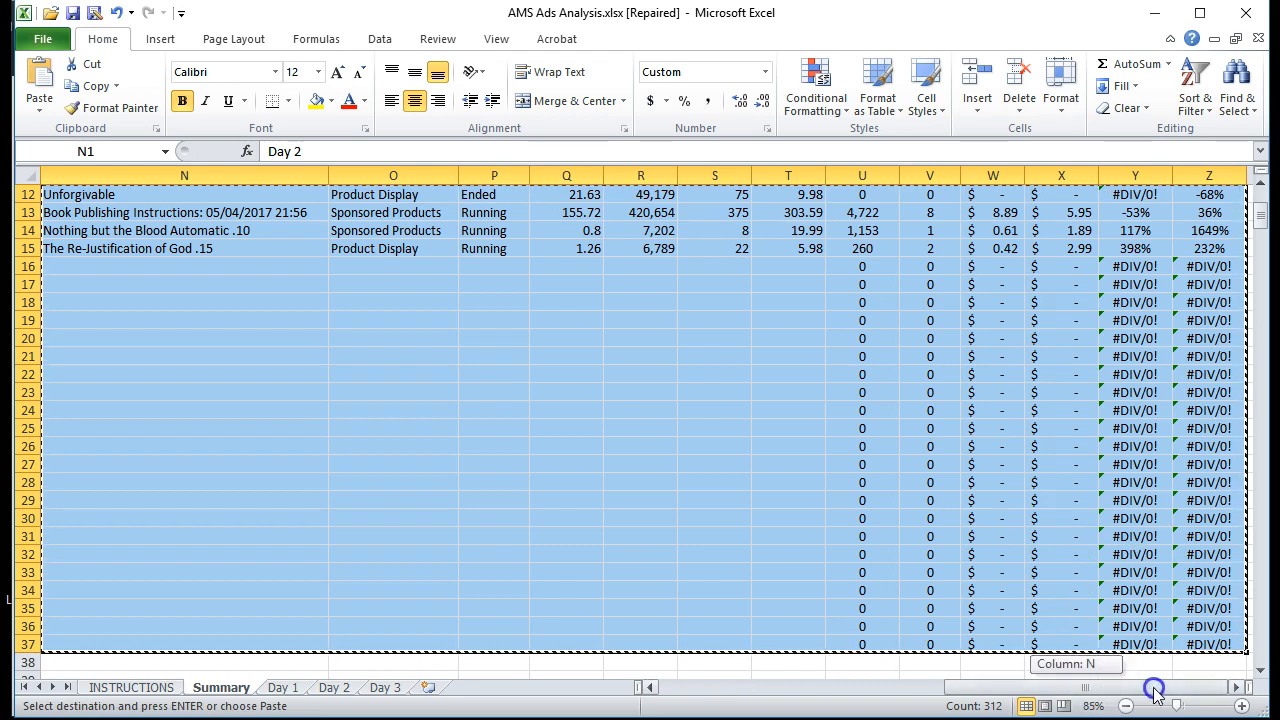
click(1162, 355)
drag(1049, 690, 1087, 688)
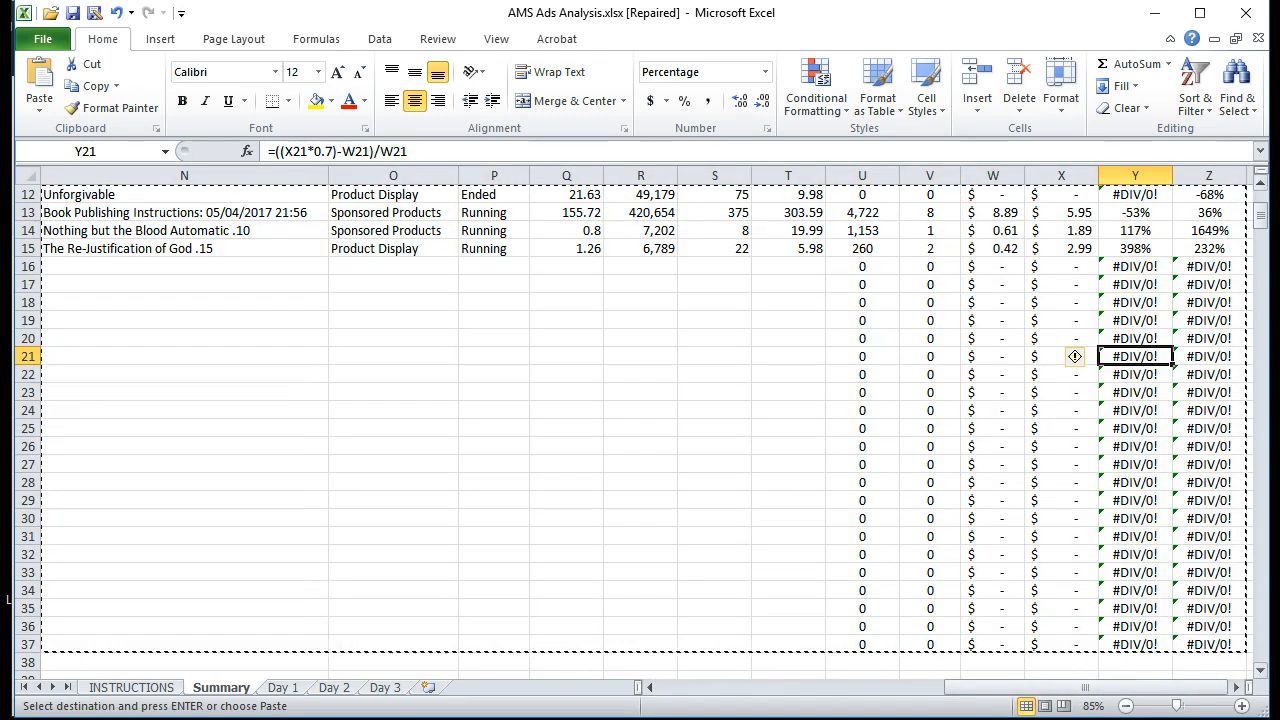
drag(1262, 536, 1279, 540)
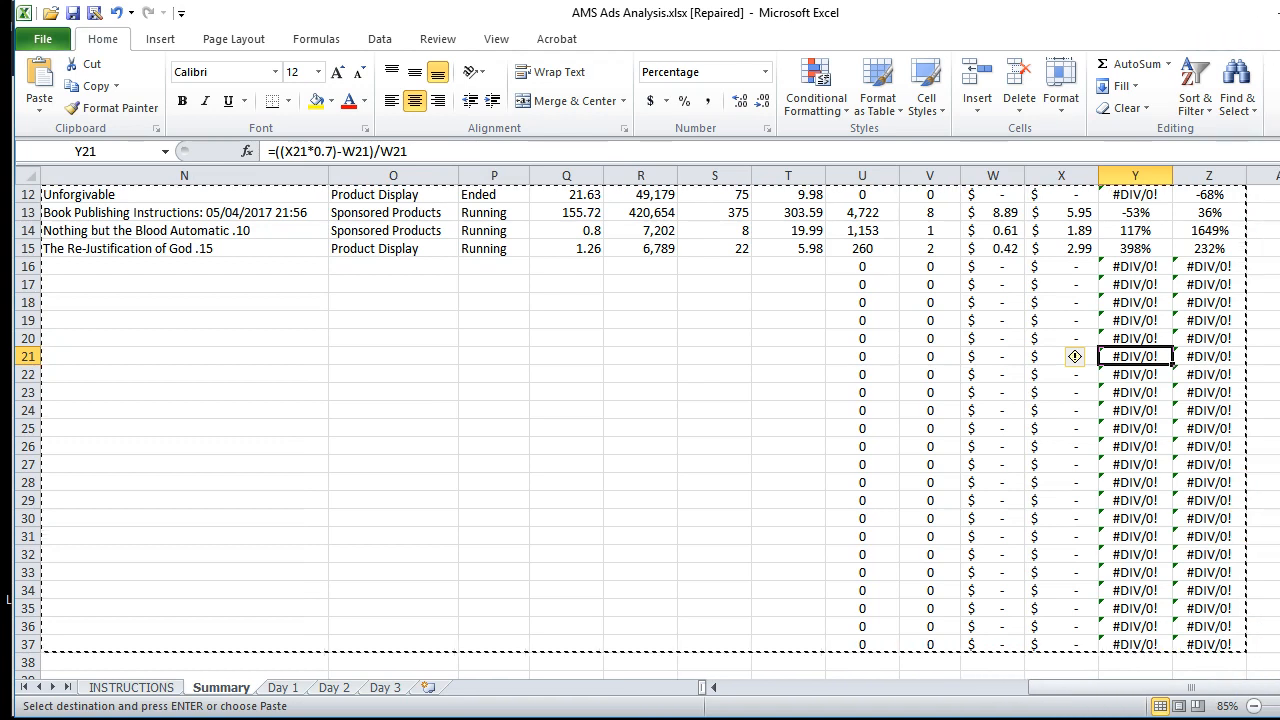
drag(1094, 21, 876, 15)
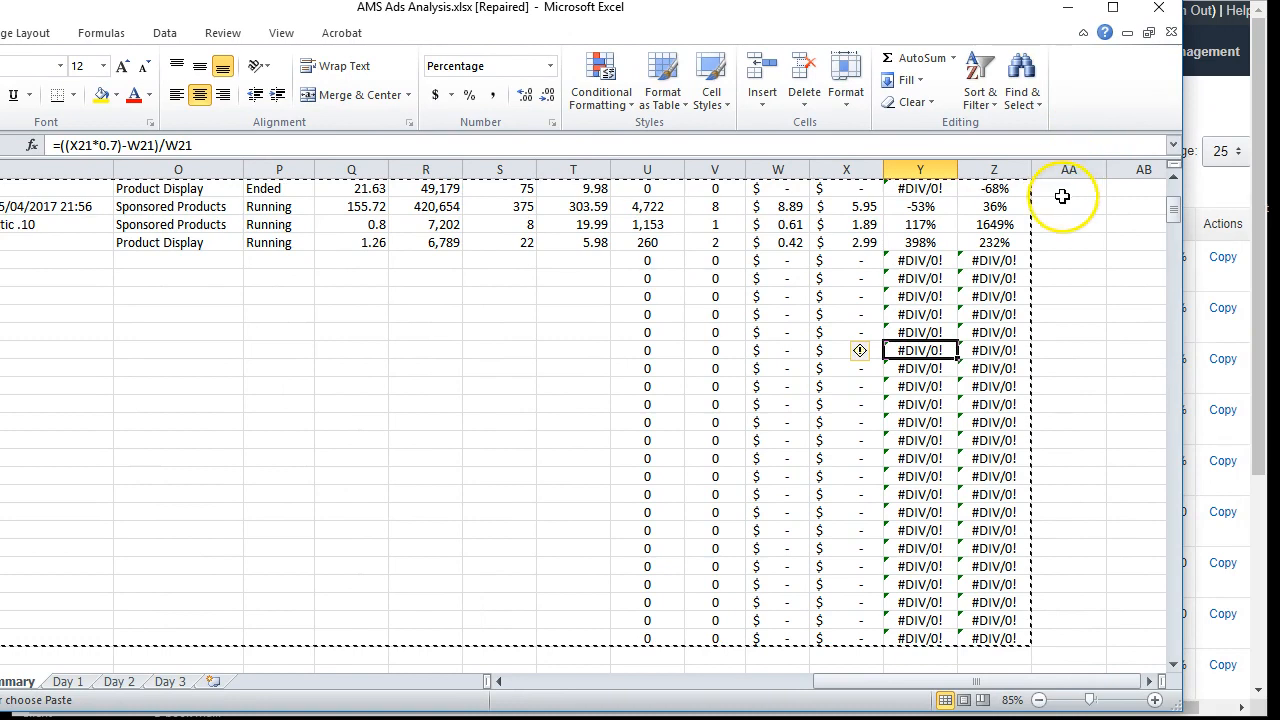
click(1066, 190)
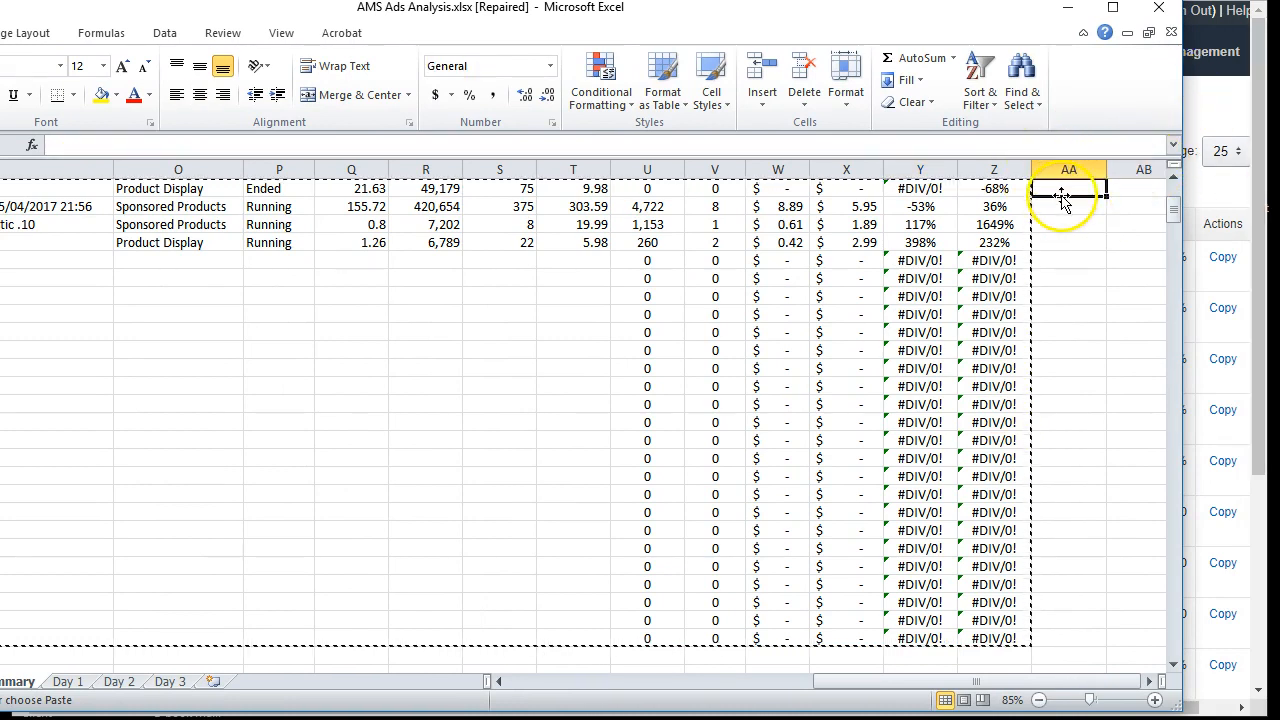
key(ctrl+v)
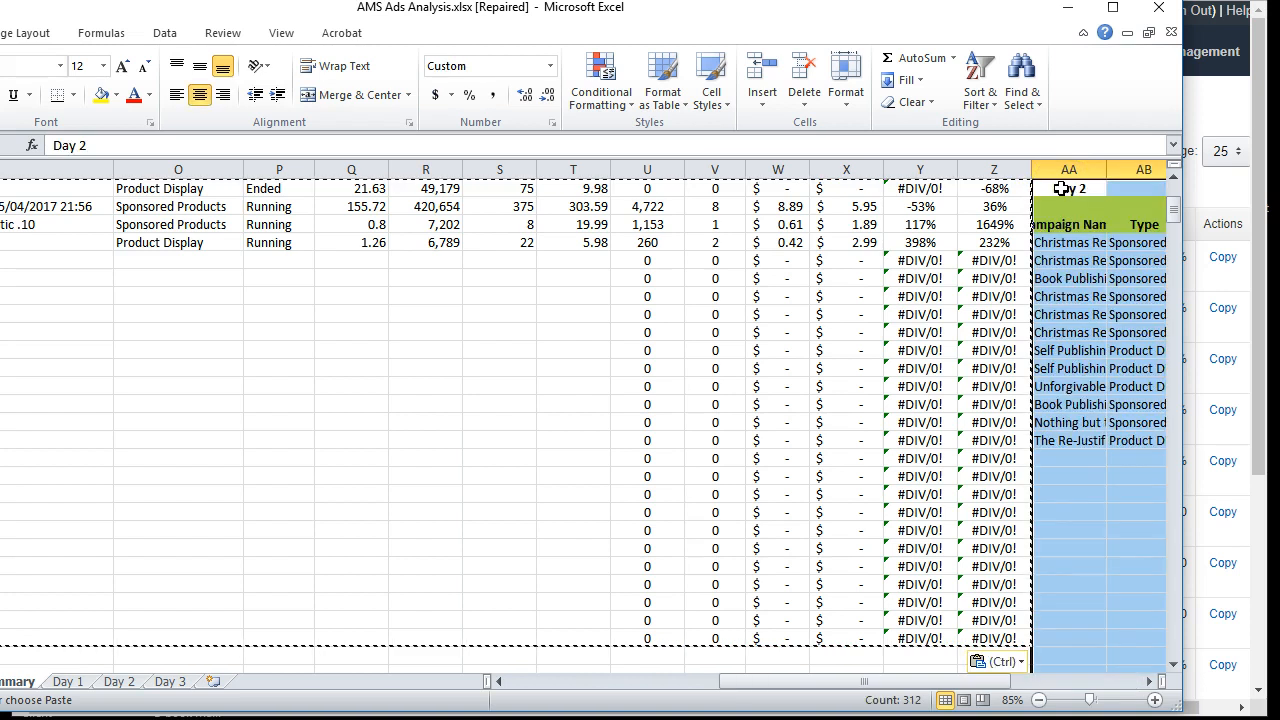
Widen column AA slightly and clear the pasted campaign data in AA15:AG26, from Campaign Name through Cum Sales
drag(1008, 684, 1130, 692)
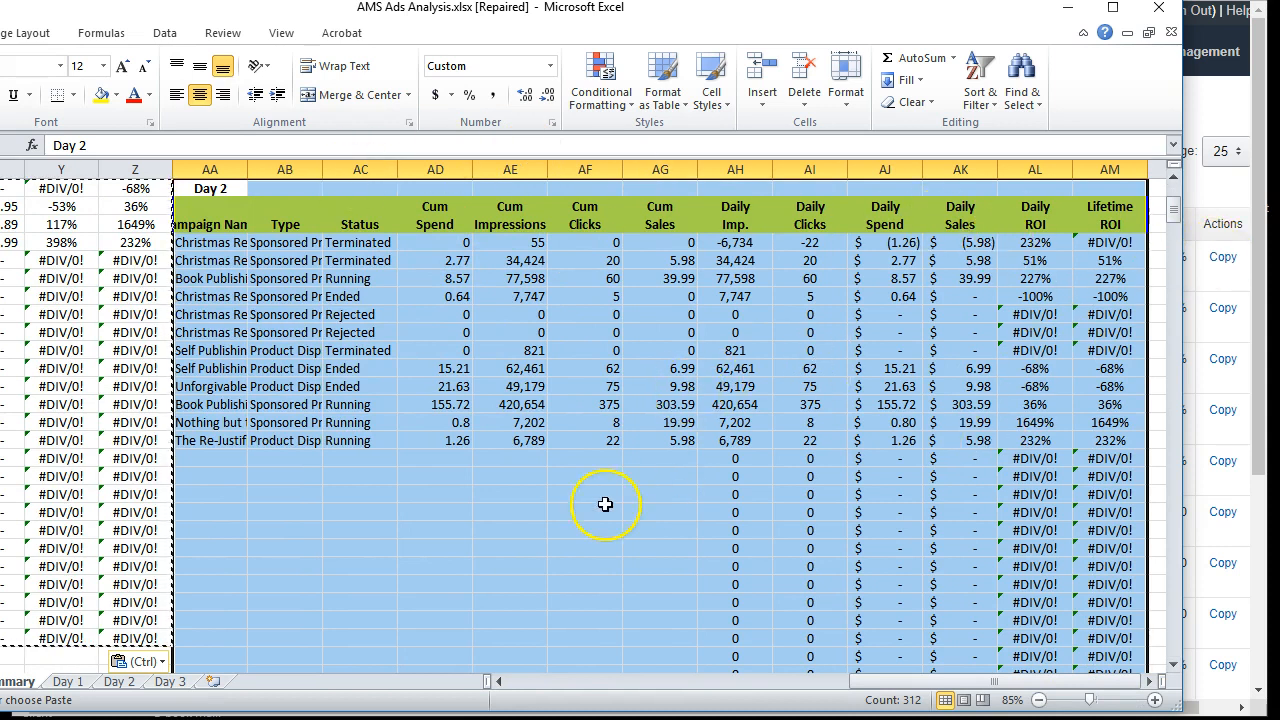
mouse_move(248, 169)
mouse_down()
mouse_move(383, 169)
mouse_move(271, 172)
mouse_up()
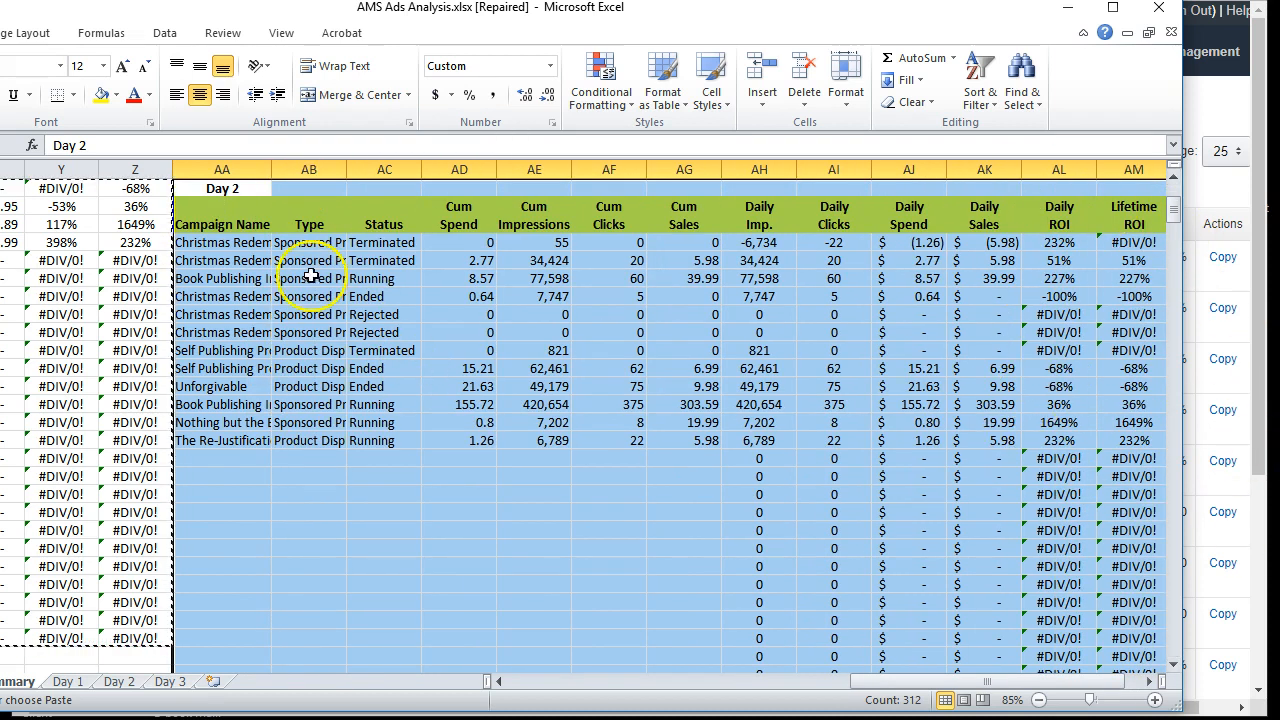
click(250, 248)
drag(216, 242, 656, 437)
key(Delete)
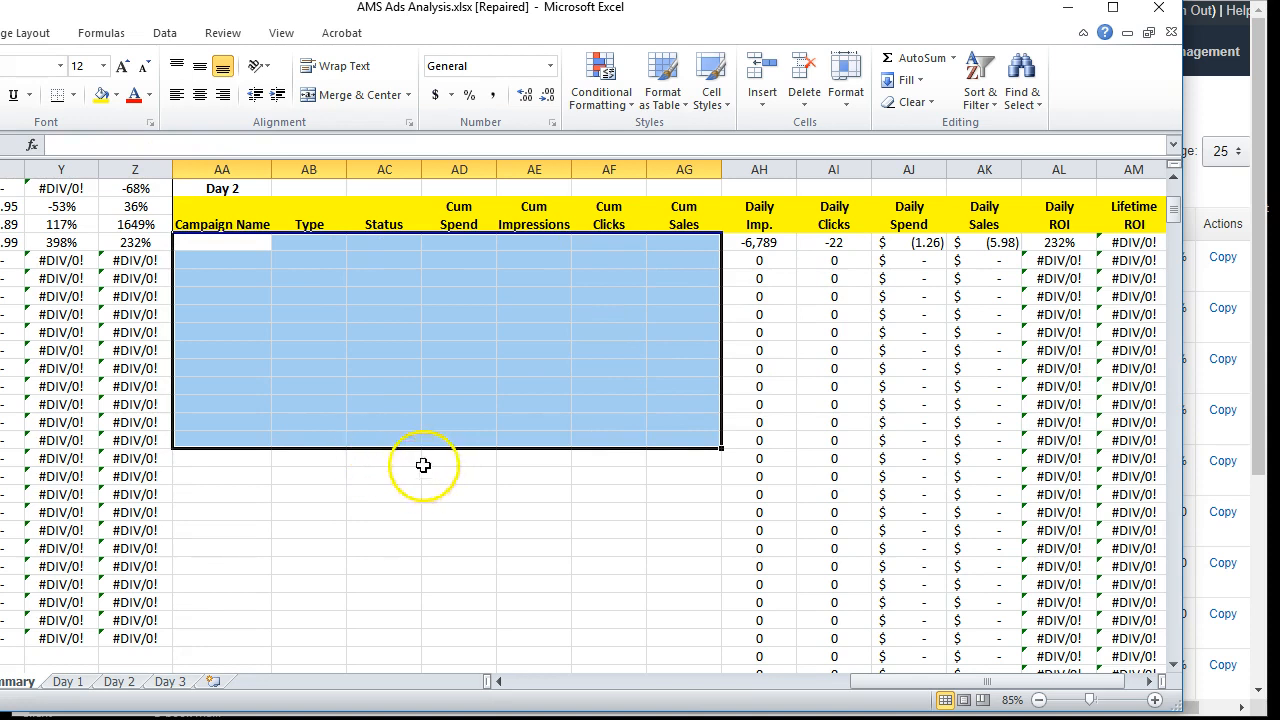
Change the heading of the pasted block in AA12 to Day 3
click(236, 195)
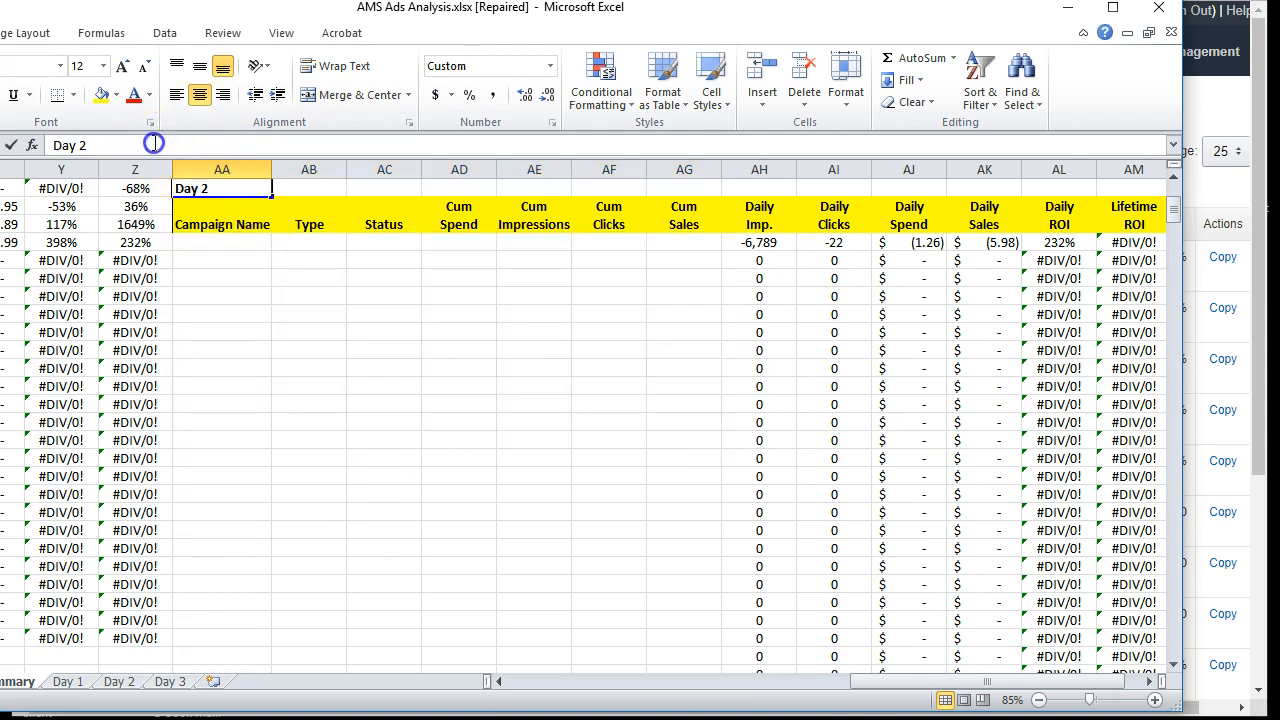
click(155, 143)
text(3)
key(Return)
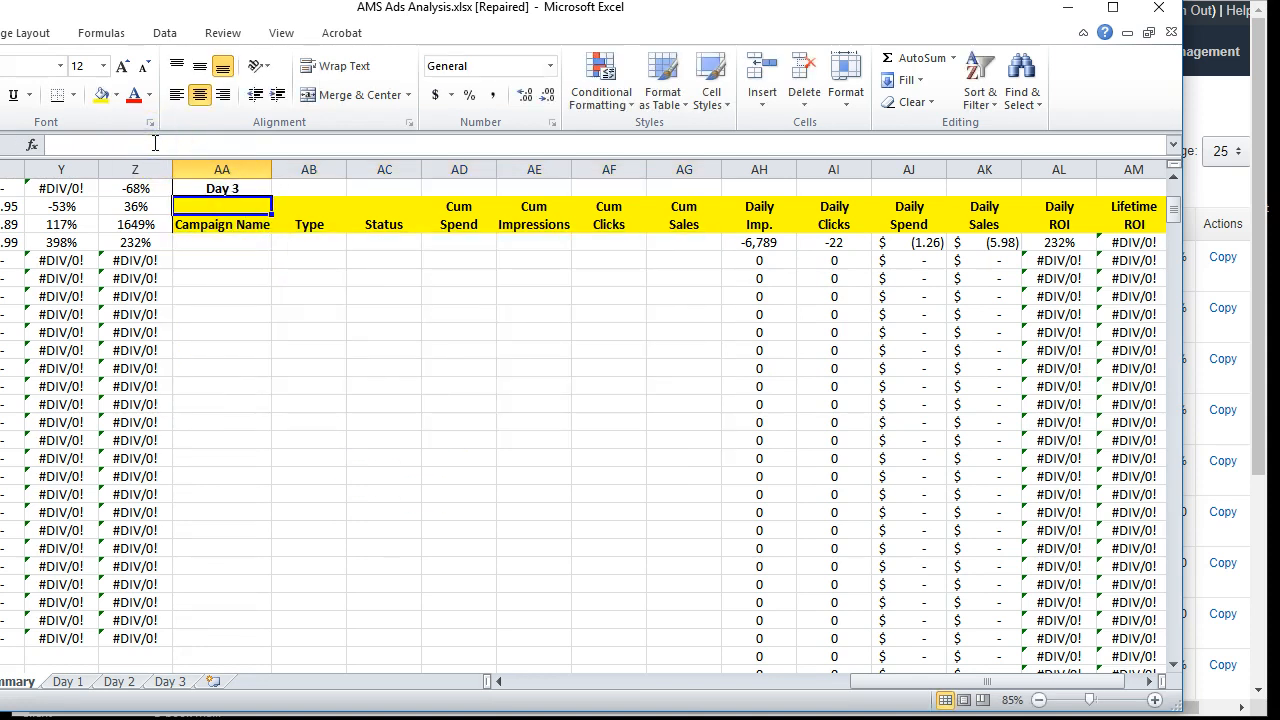
Copy the Day 3 block AA12:AM48 and paste it at AA1 to align it with the Day 2 block
scroll(494, 390, up, 4)
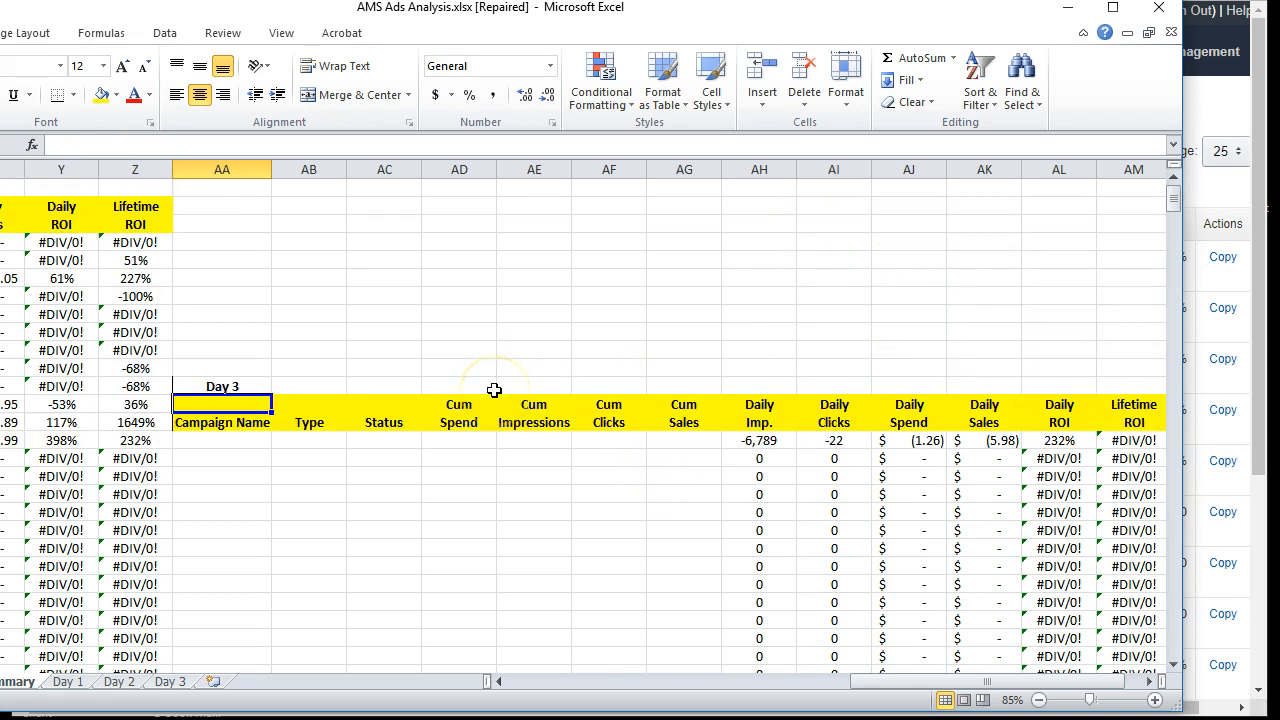
drag(190, 386, 920, 614)
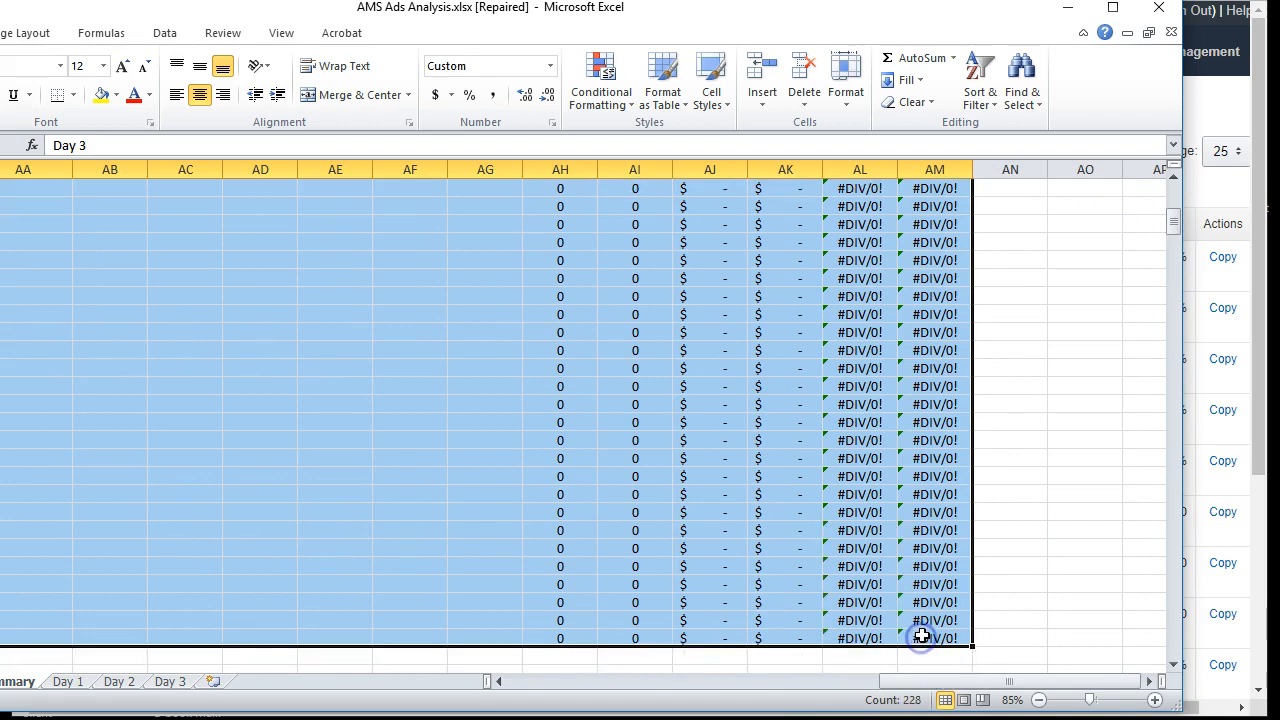
key(ctrl+c)
scroll(905, 617, up, 4)
drag(909, 690, 789, 697)
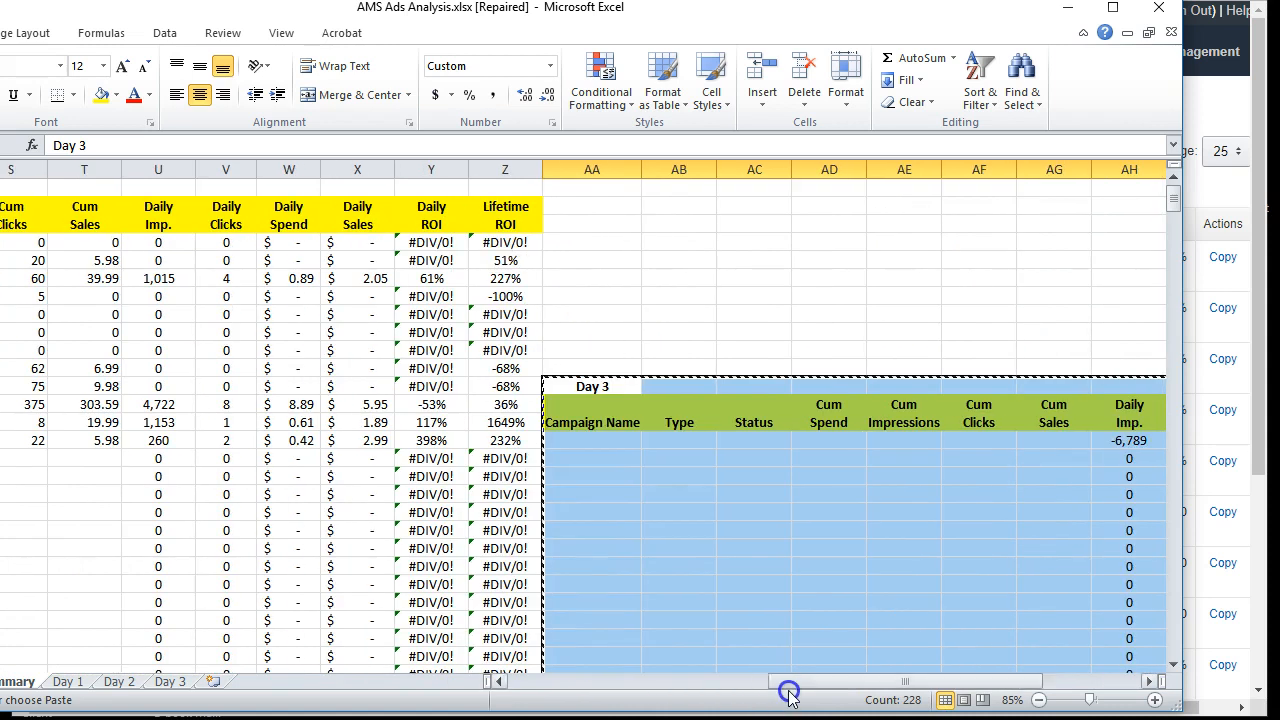
click(568, 189)
key(ctrl+v)
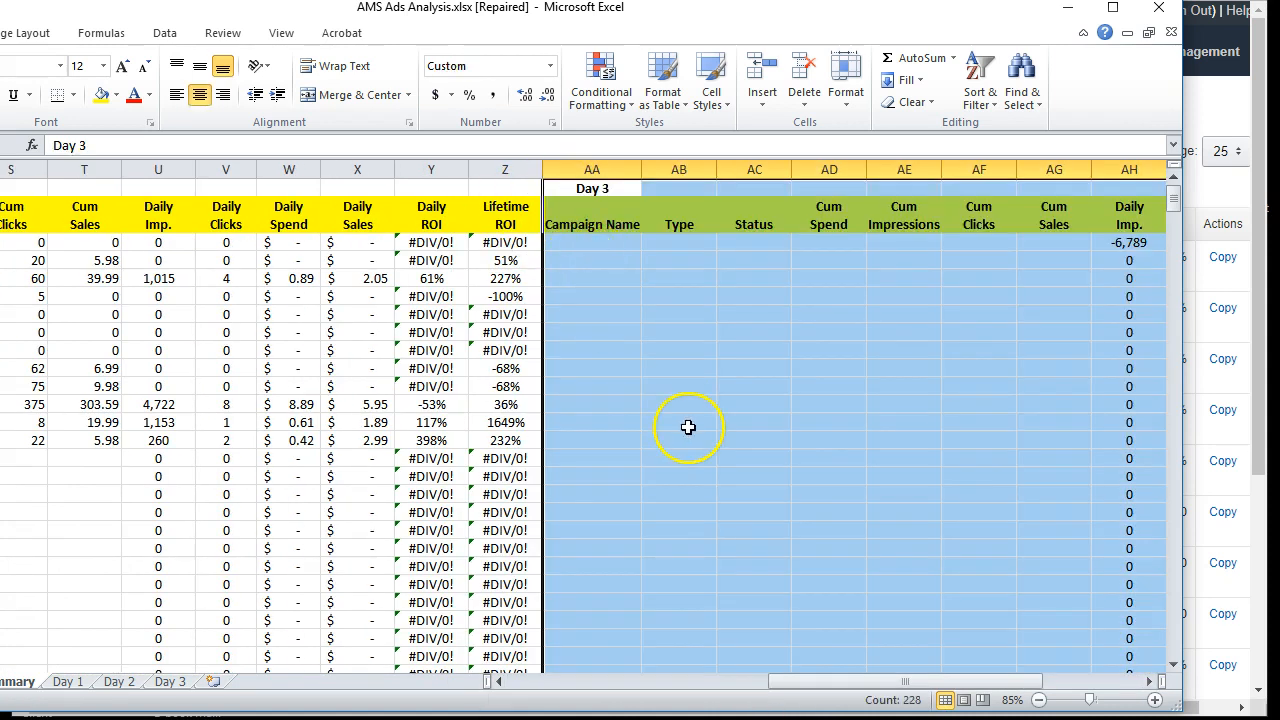
click(753, 492)
Examine the Daily Imp. formula in AH4 of the Day 3 block against the Day 2 Cum Impressions column
drag(909, 685, 1043, 692)
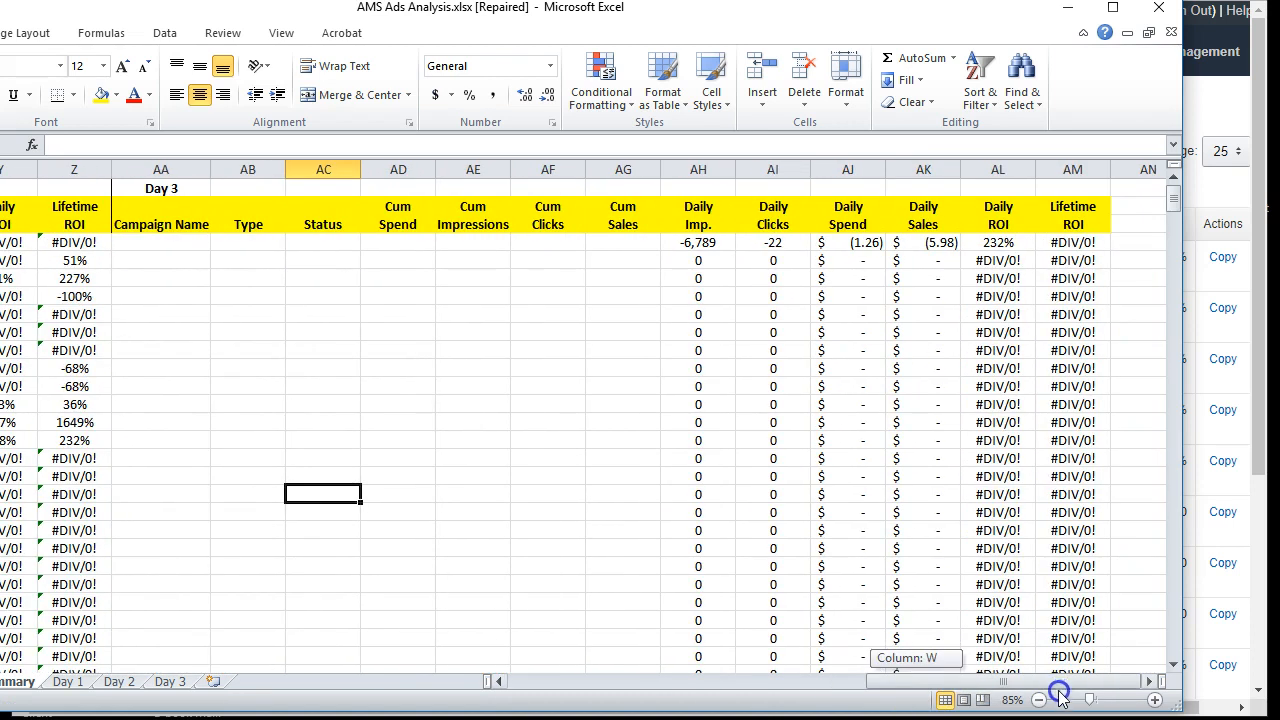
click(704, 242)
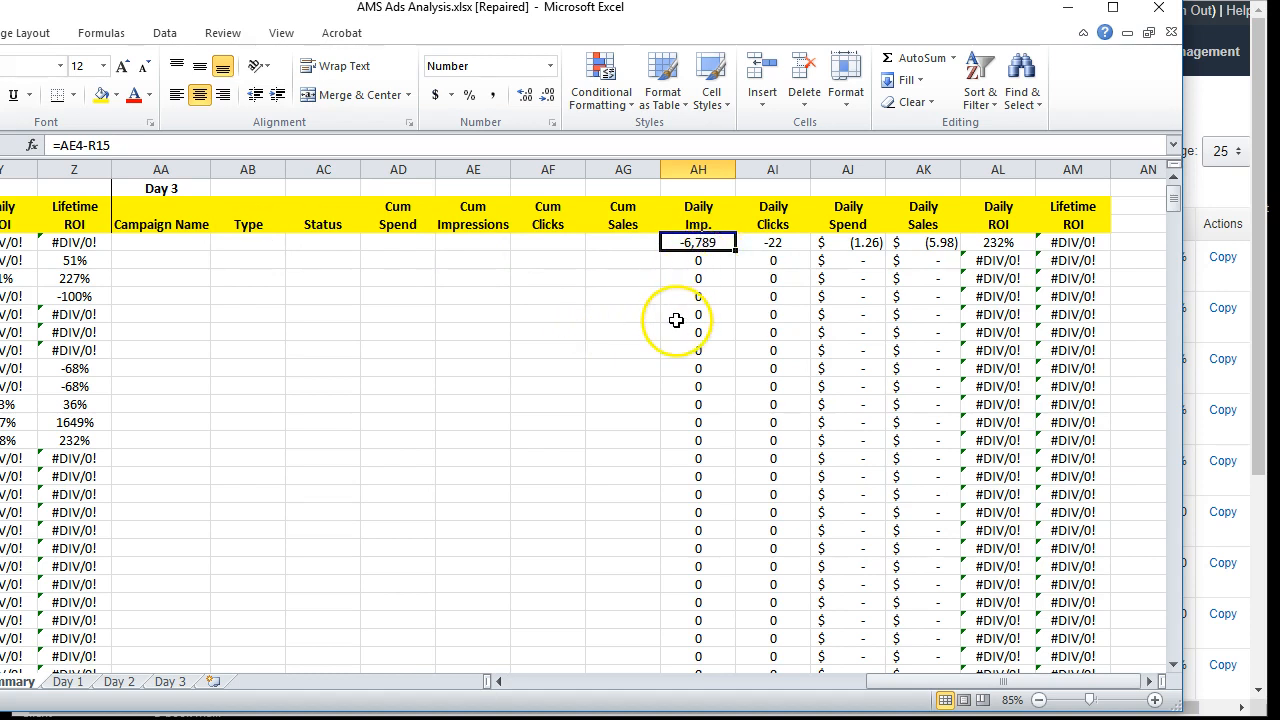
drag(901, 686, 762, 695)
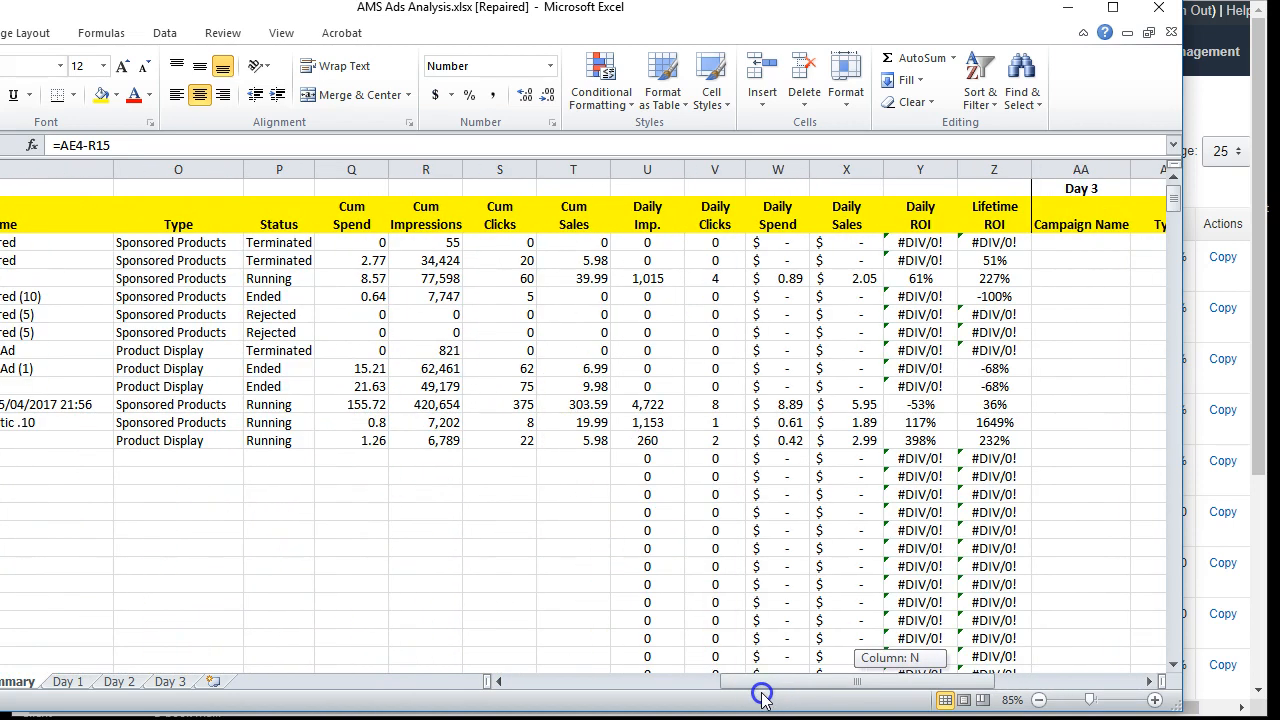
scroll(908, 451, down, 3)
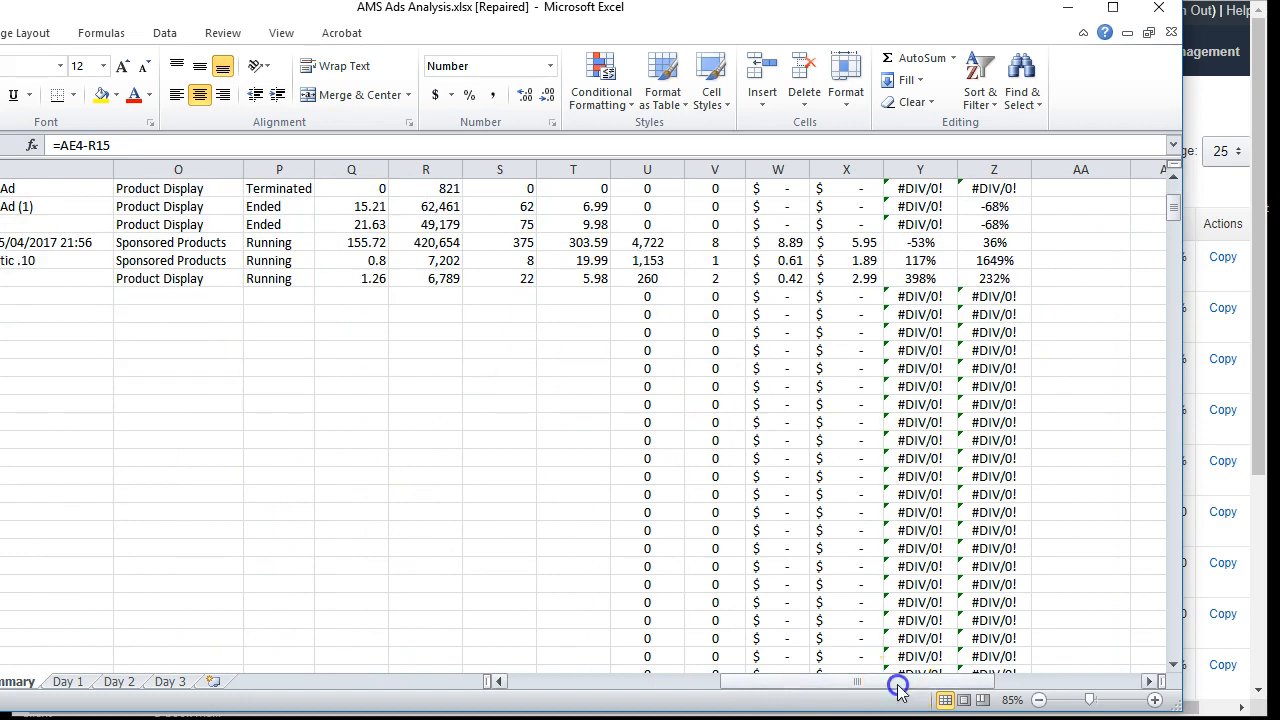
drag(898, 688, 1044, 688)
scroll(608, 370, up, 3)
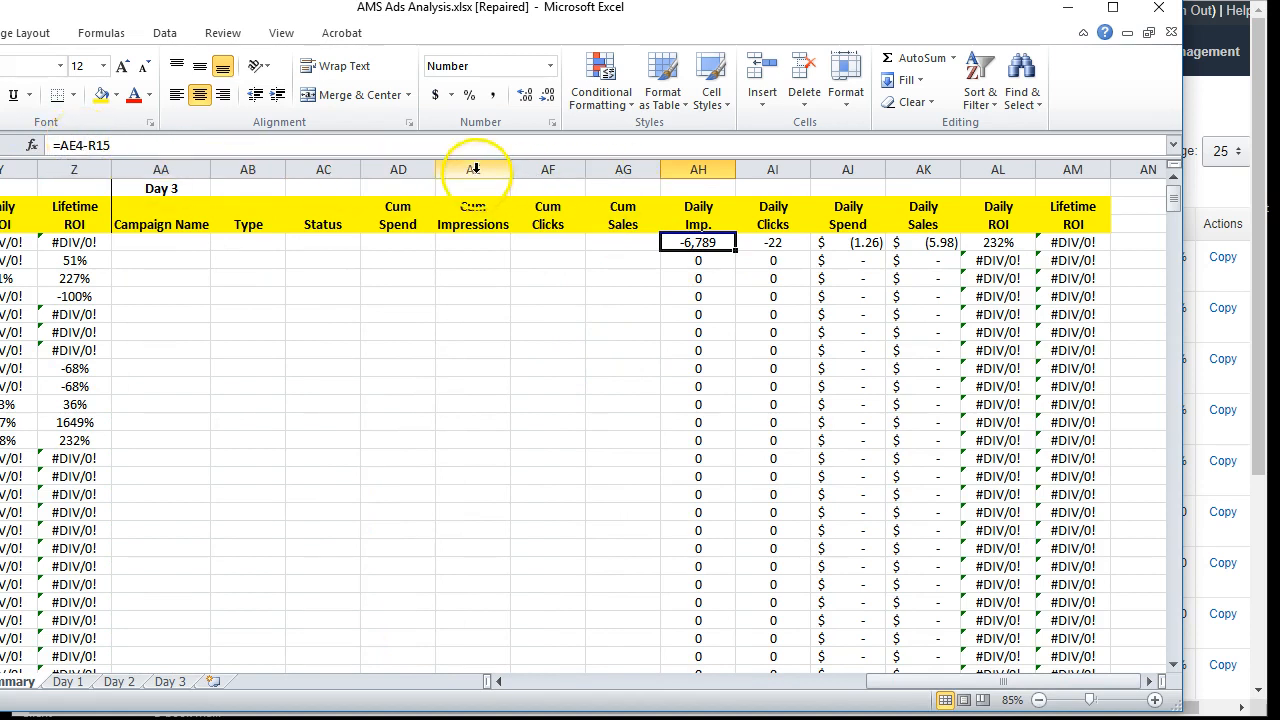
Examine the Daily Clicks formula in AI4 and compare the Day 3 block with the Day 1 columns
drag(440, 26, 658, 16)
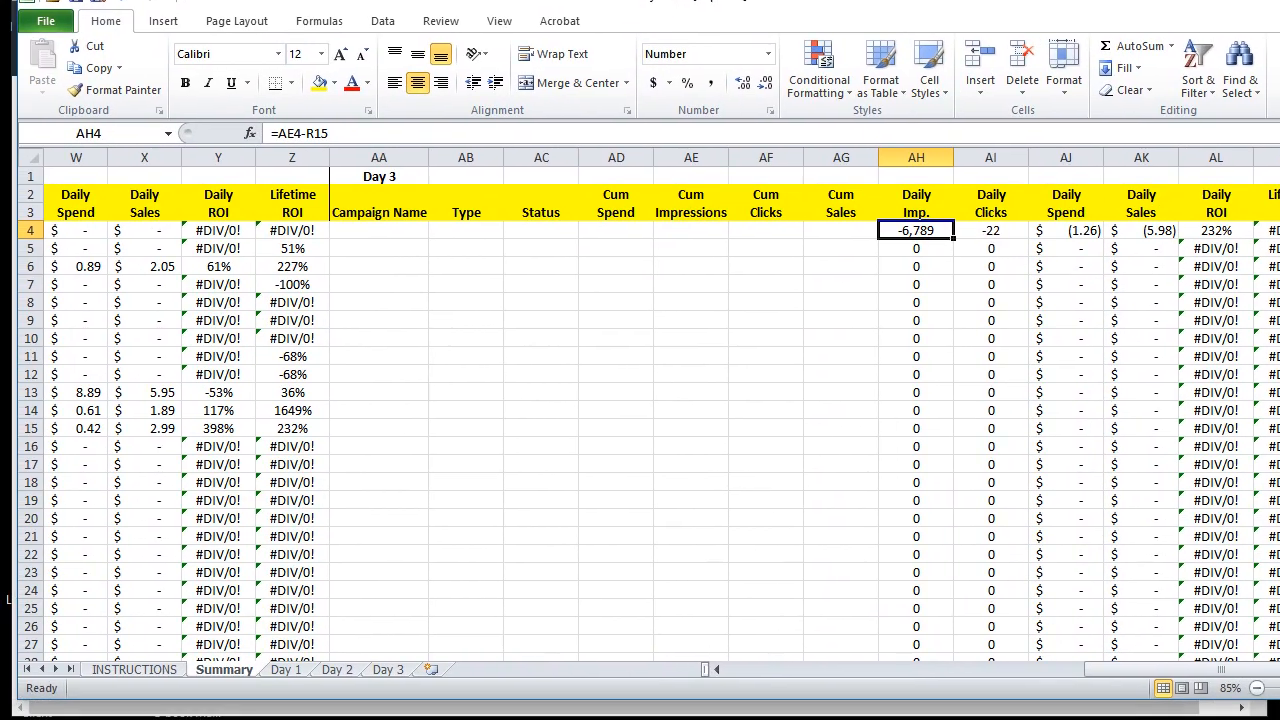
drag(1025, 668, 1040, 668)
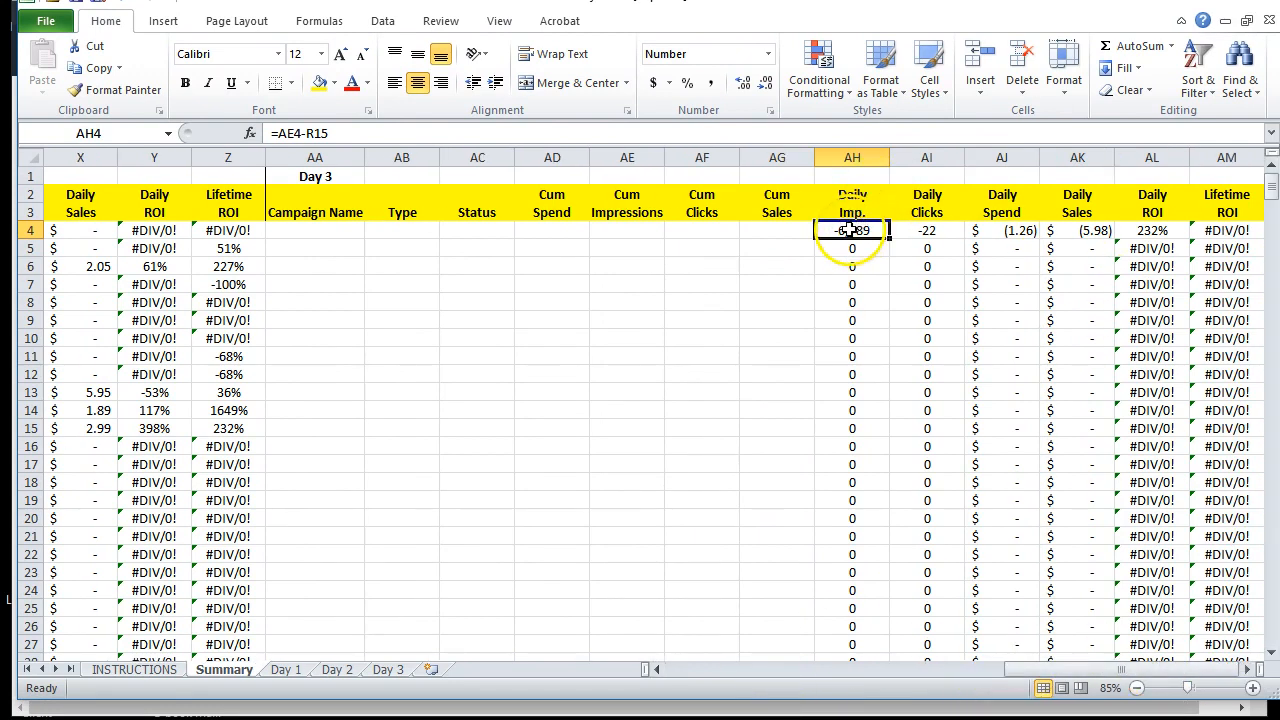
click(932, 231)
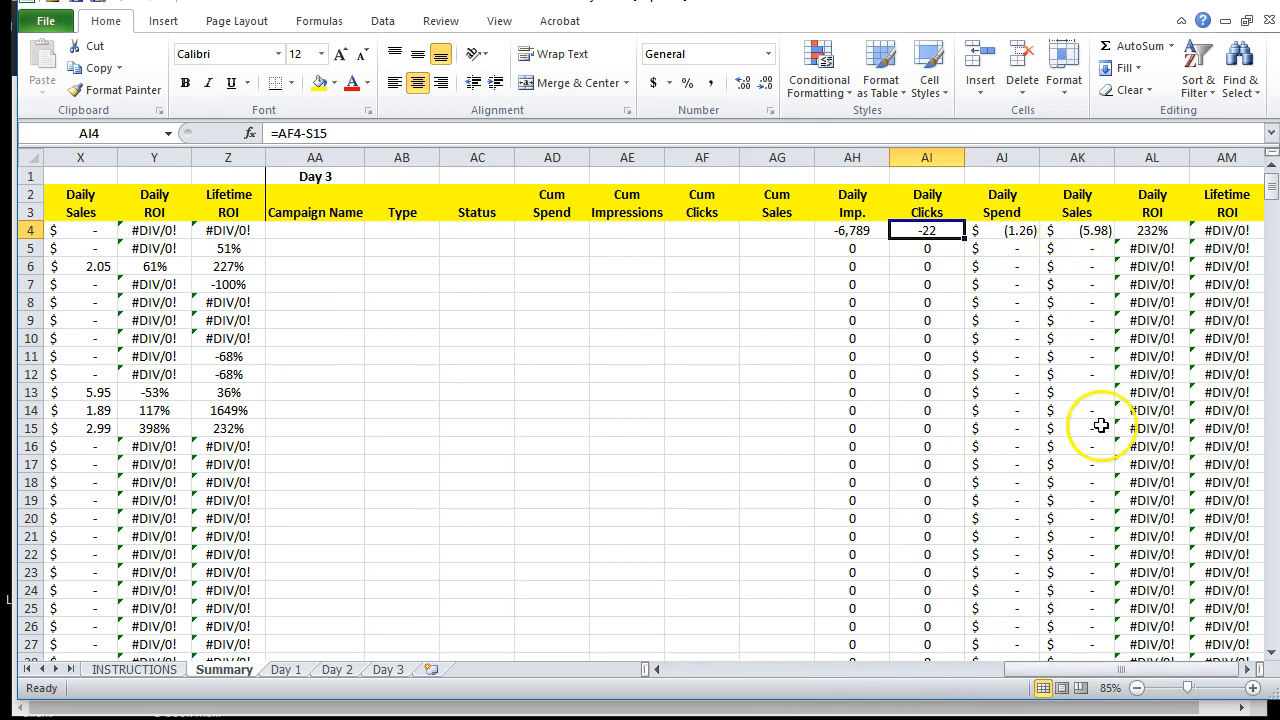
drag(1090, 669, 674, 692)
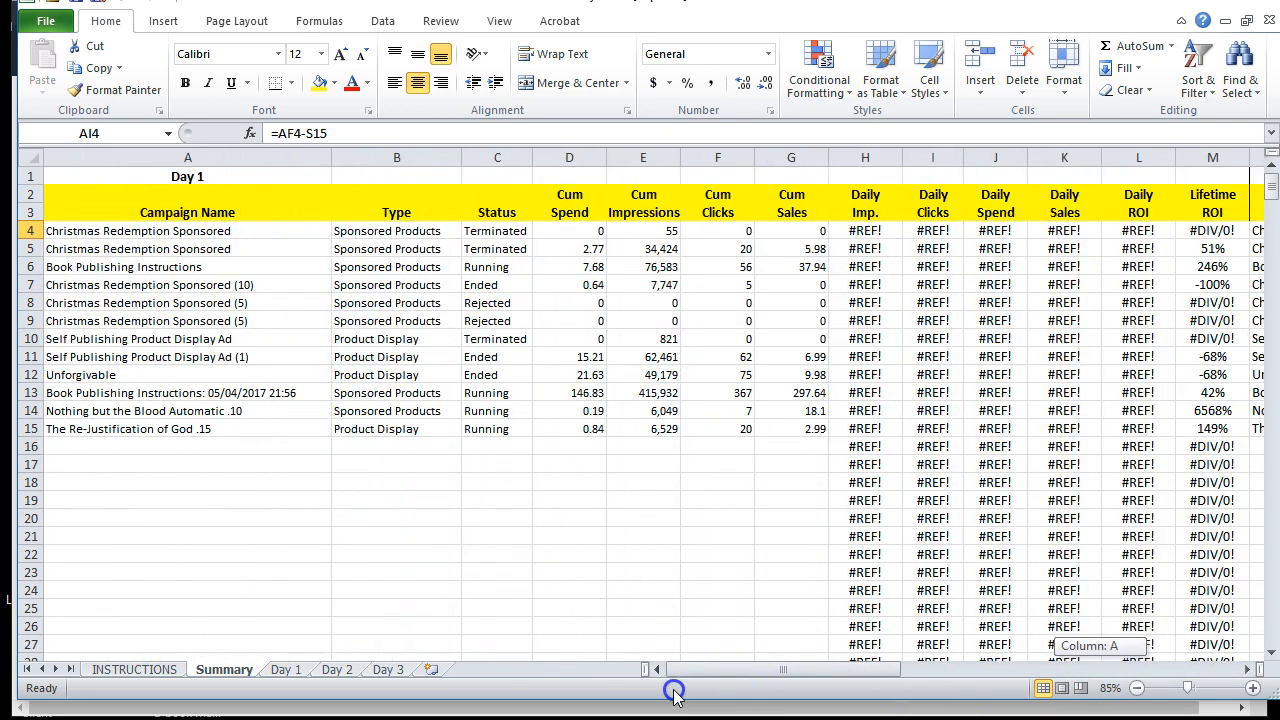
drag(762, 692, 1156, 676)
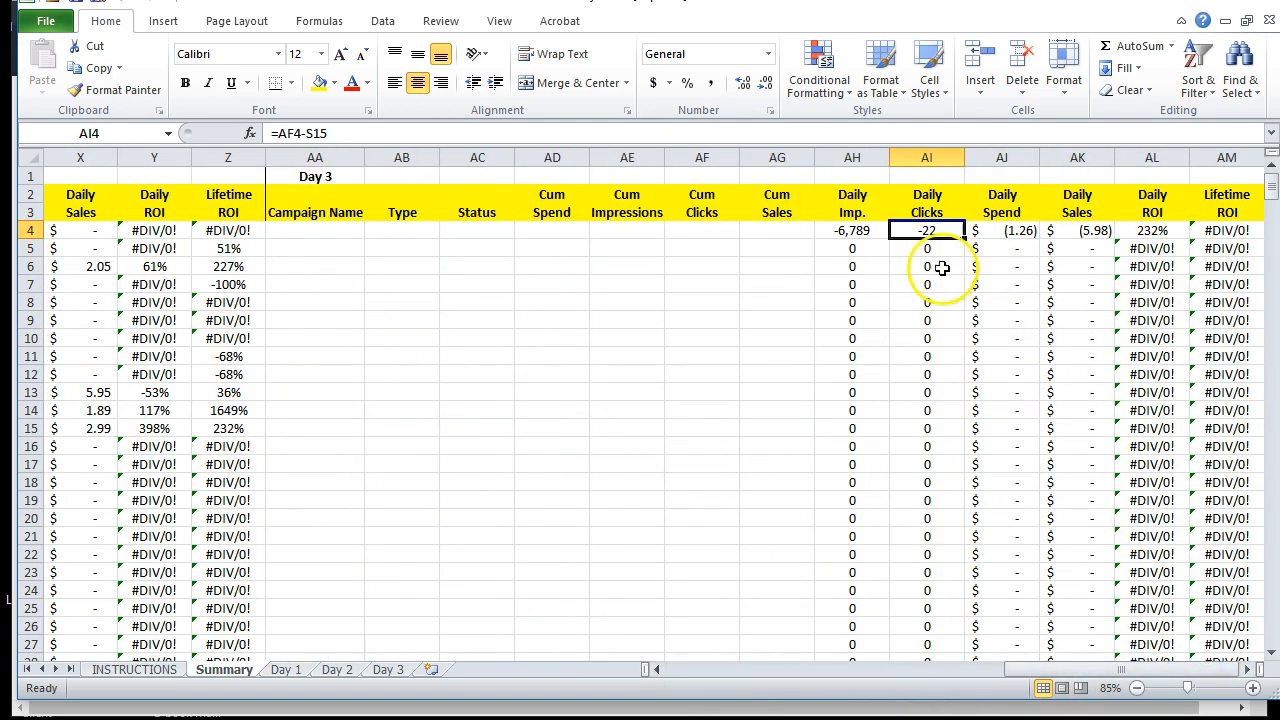
scroll(863, 368, down, 7)
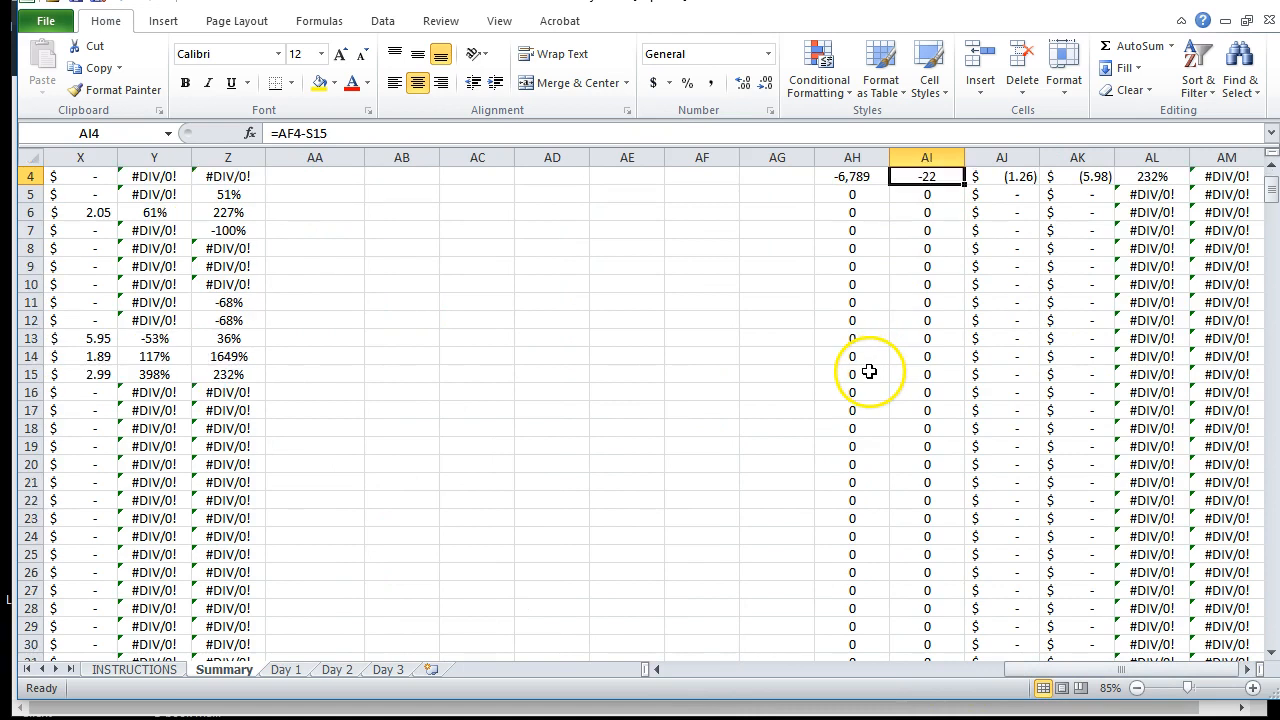
scroll(827, 350, up, 5)
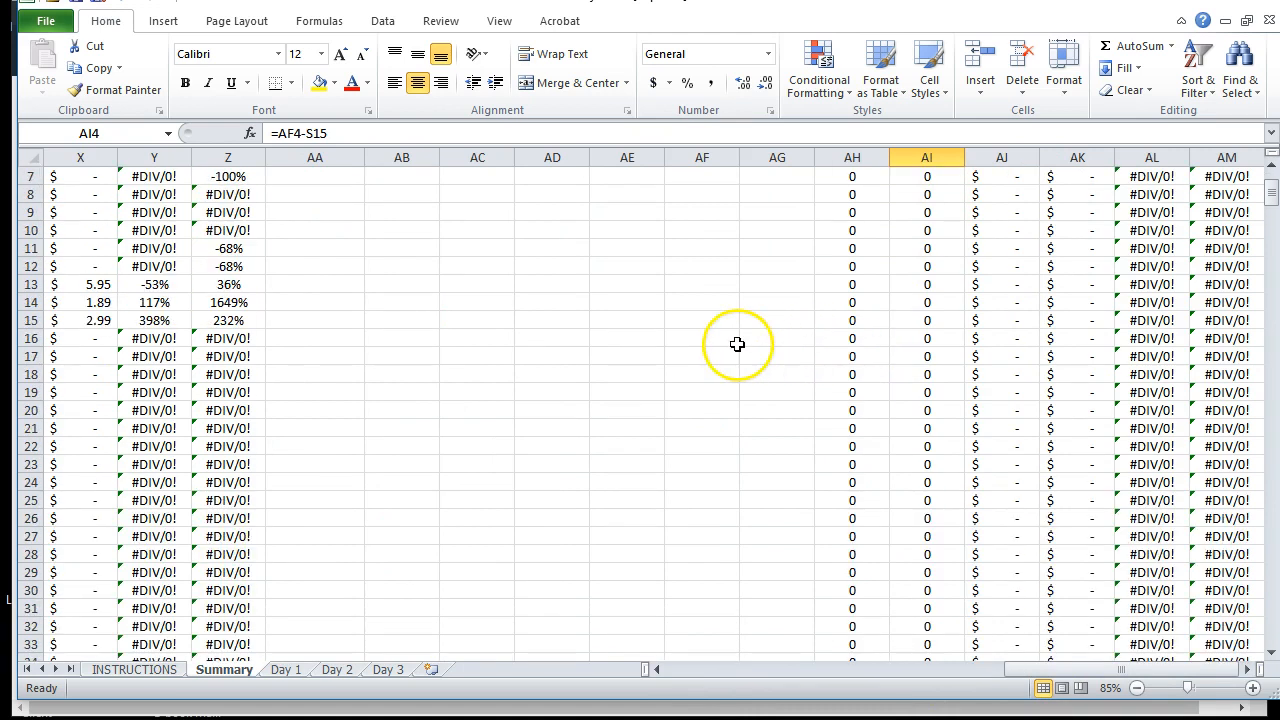